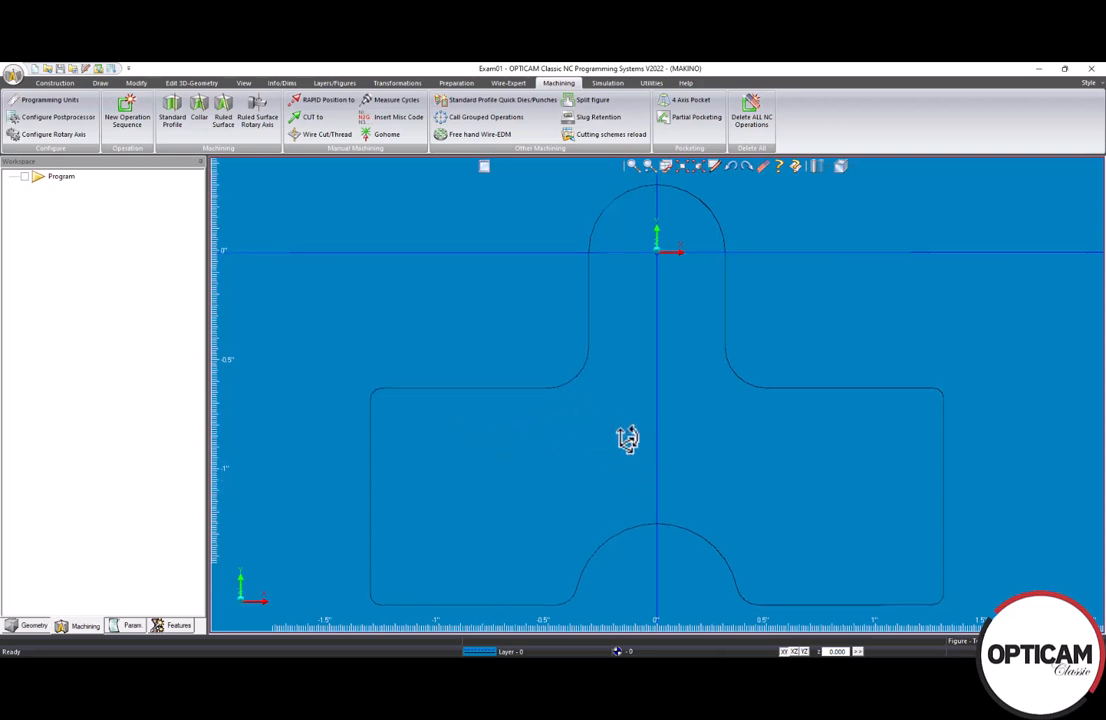
left_click_drag(627, 439, 729, 254)
left_click(684, 168)
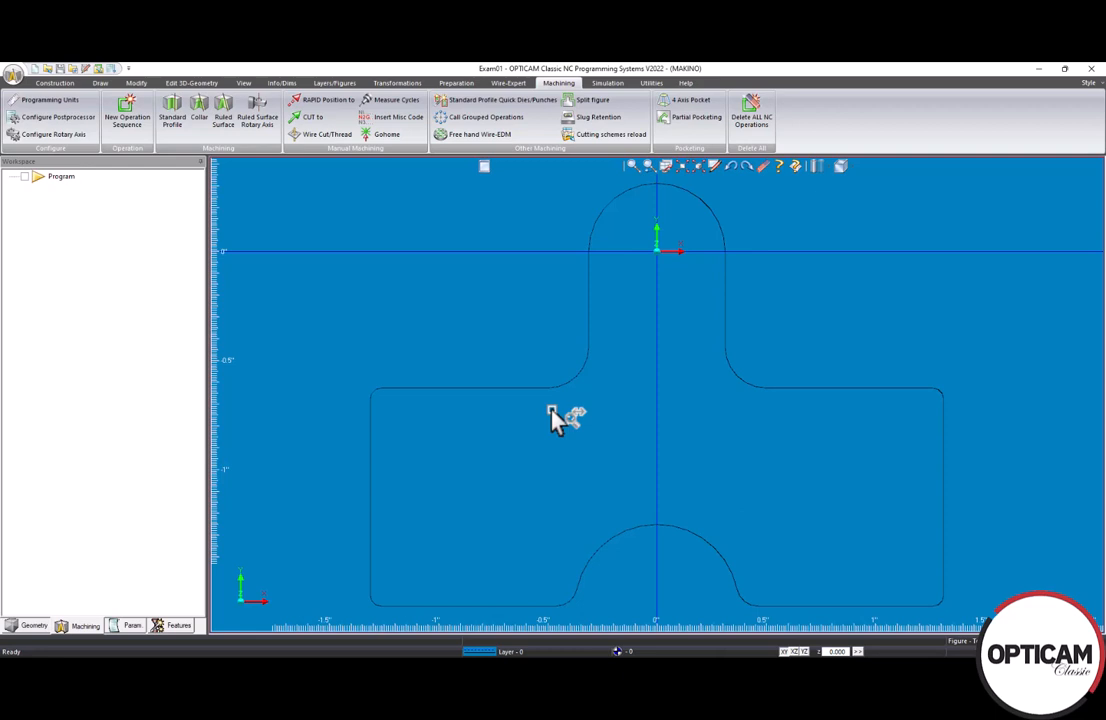
mouse_move(578, 388)
mouse_move(484, 396)
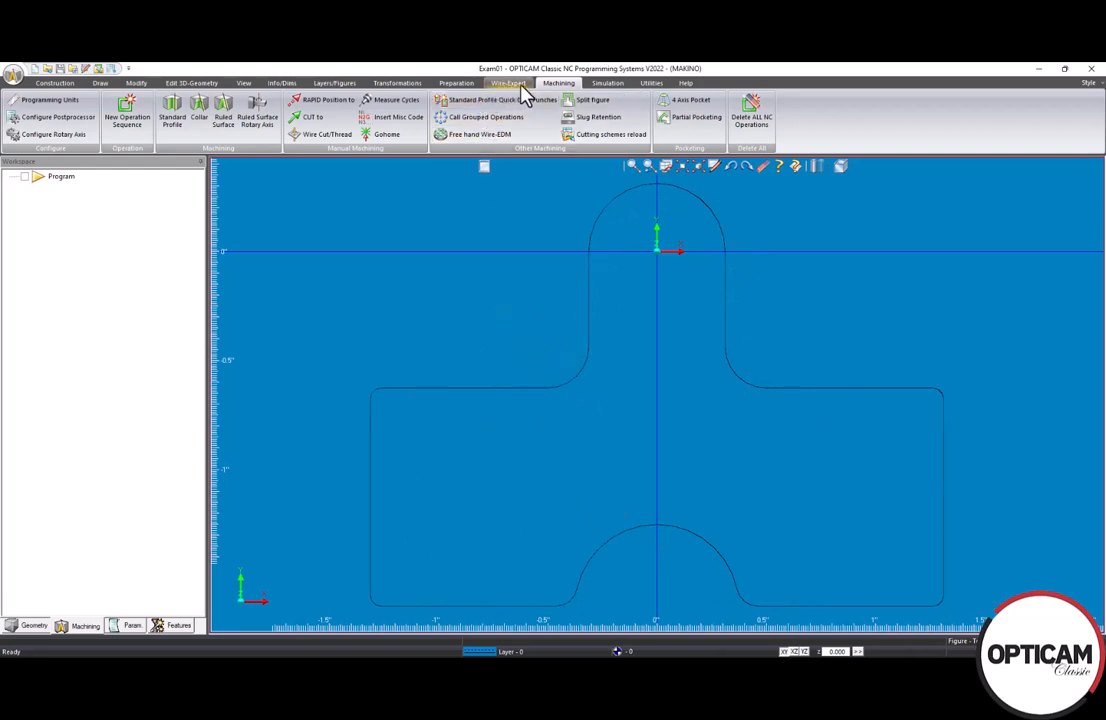
left_click(330, 86)
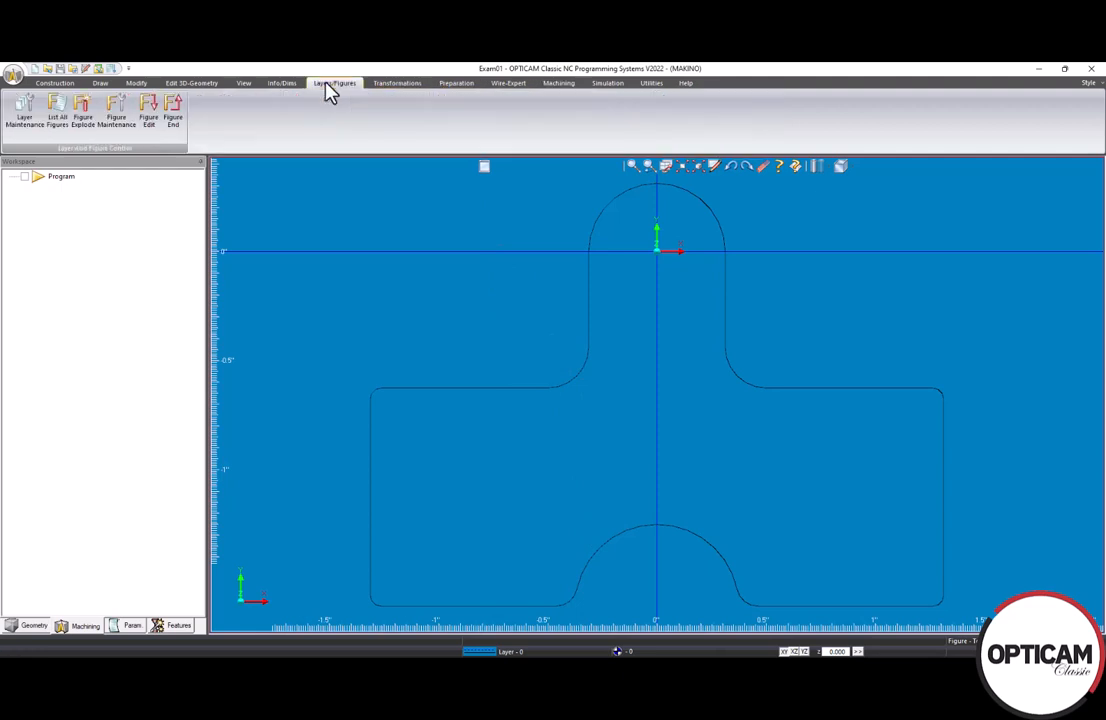
left_click(84, 118)
Set up a profile figure with nearest-position lead-on disabled, its start hole at X0.0 Y0.0 and its on-profile start at X0.3125 Y0.0.
left_click(457, 86)
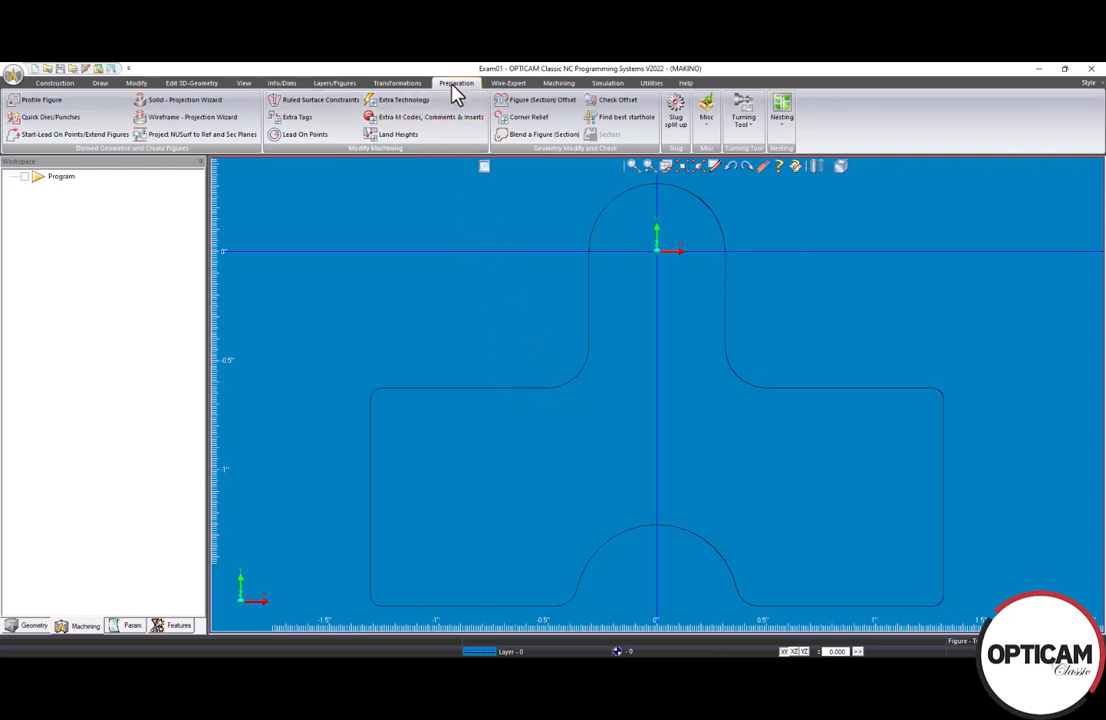
left_click(39, 104)
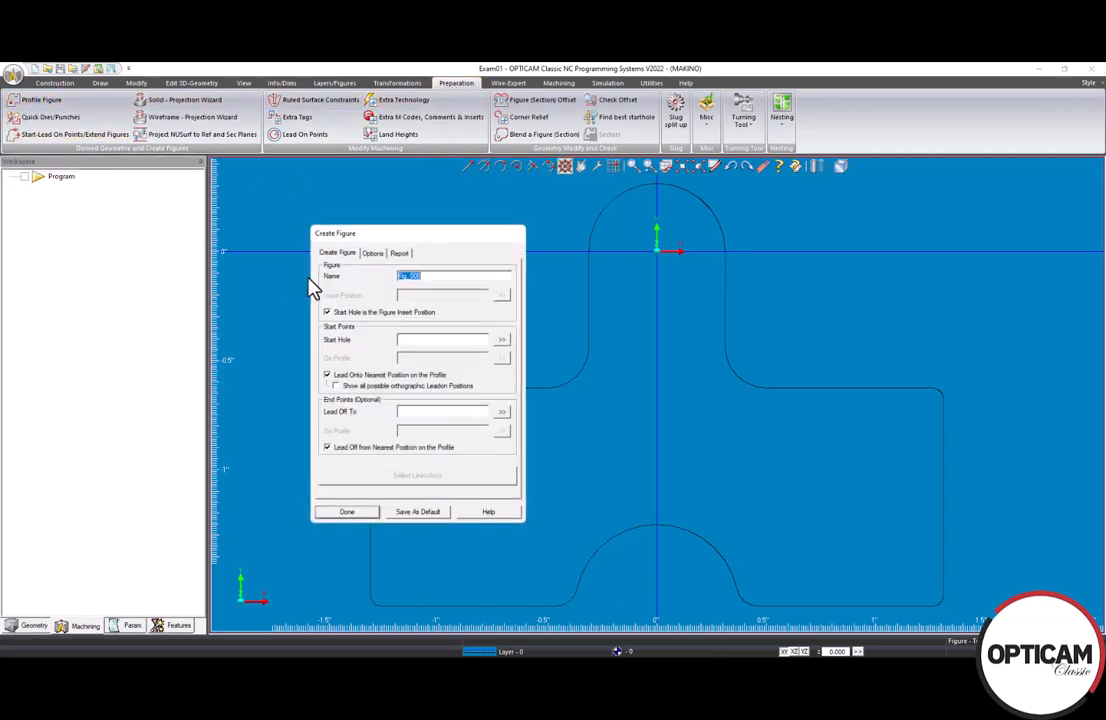
left_click_drag(420, 237, 399, 208)
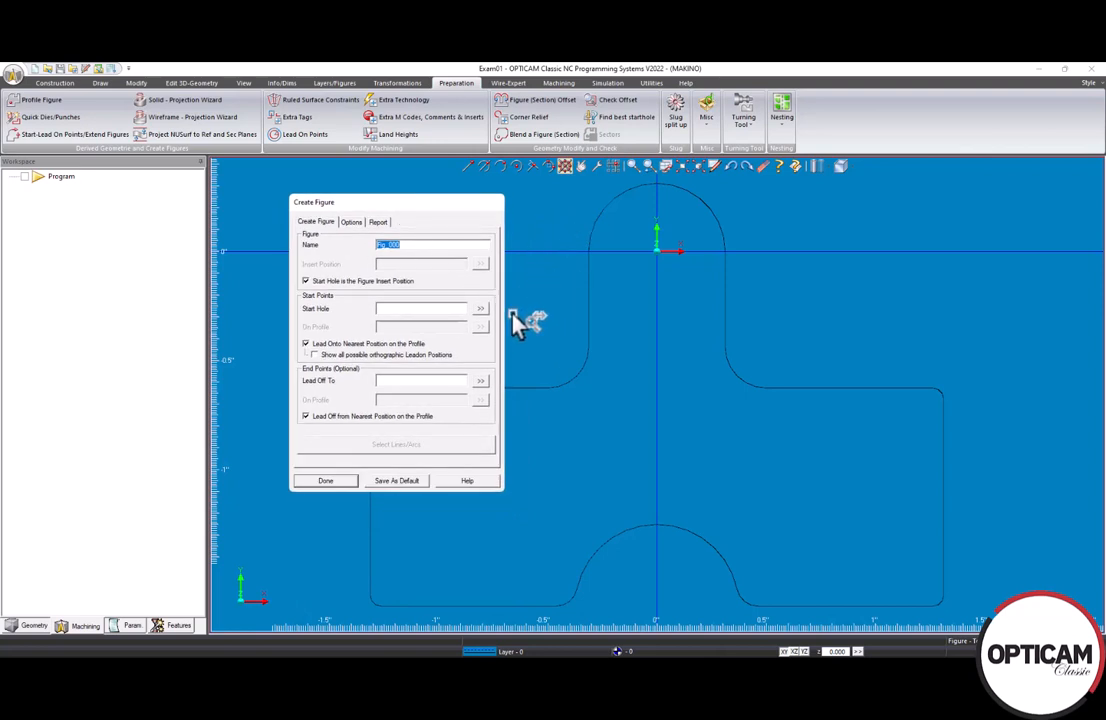
left_click(308, 341)
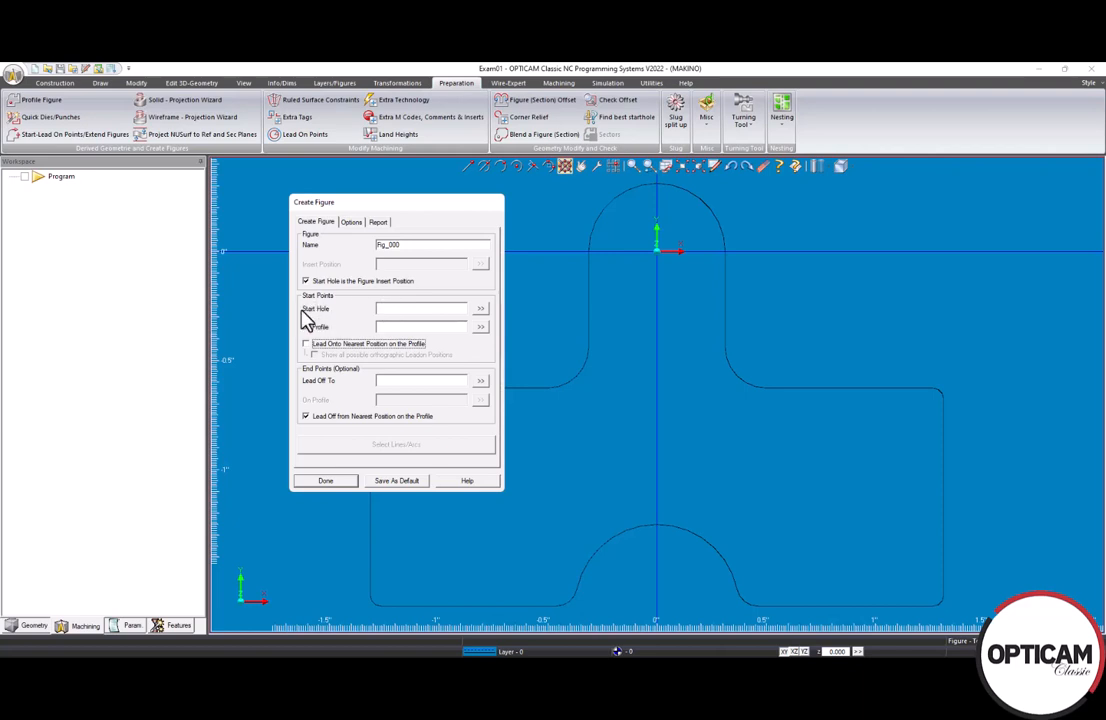
left_click(481, 310)
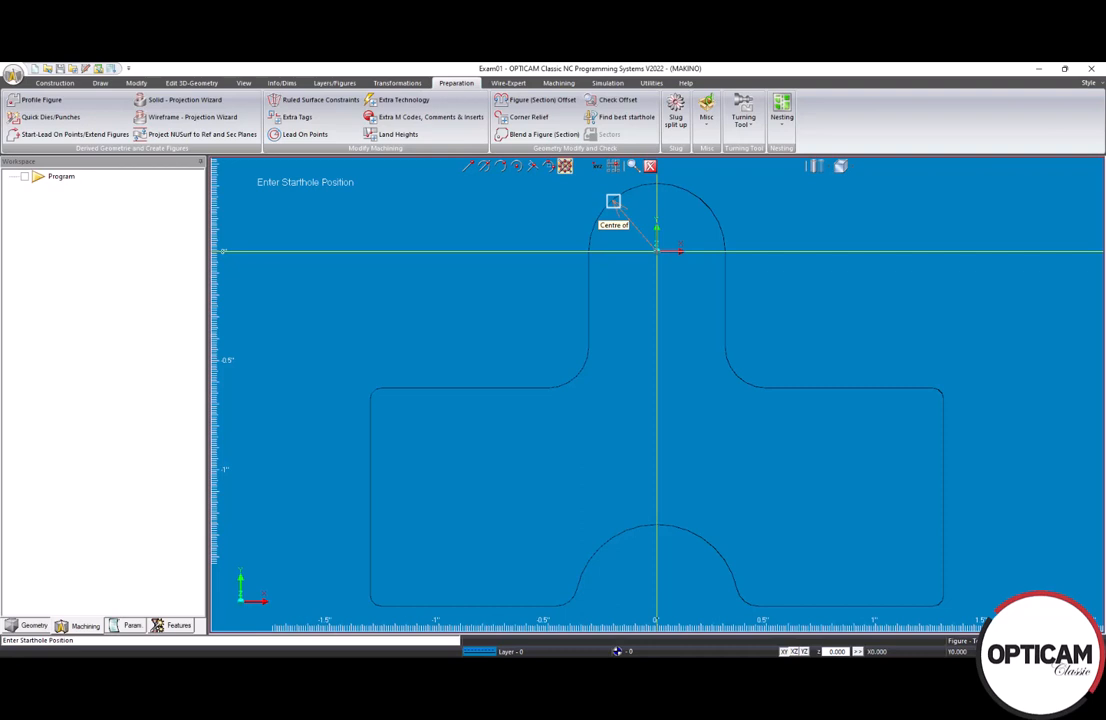
left_click(613, 201)
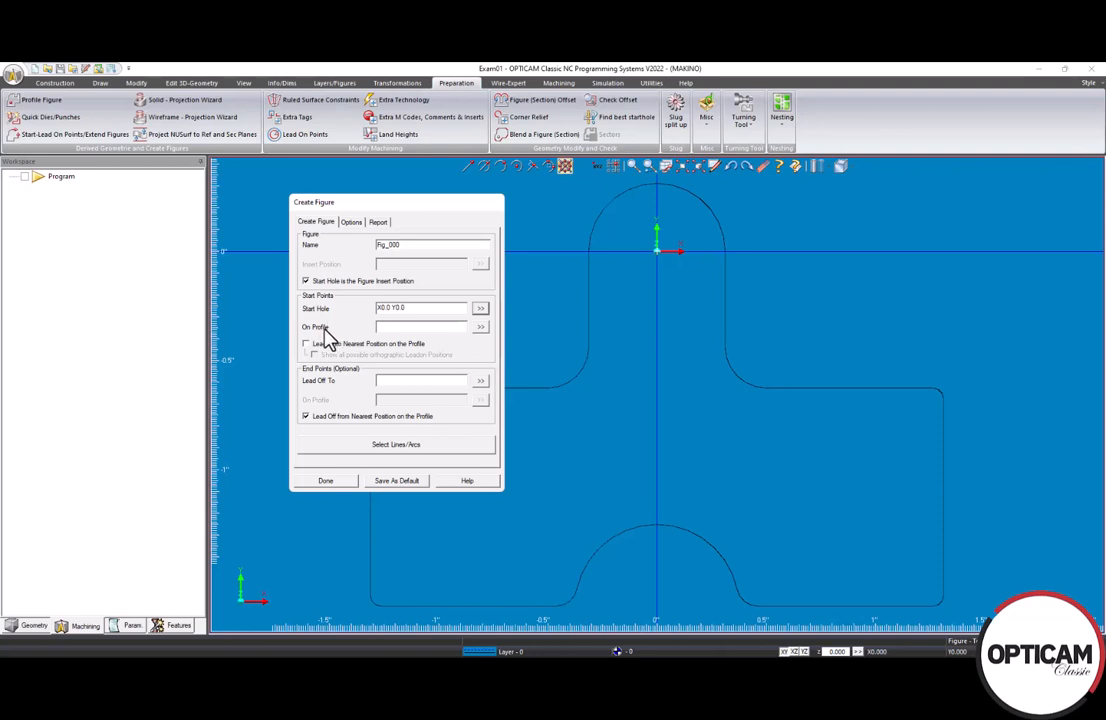
left_click(481, 329)
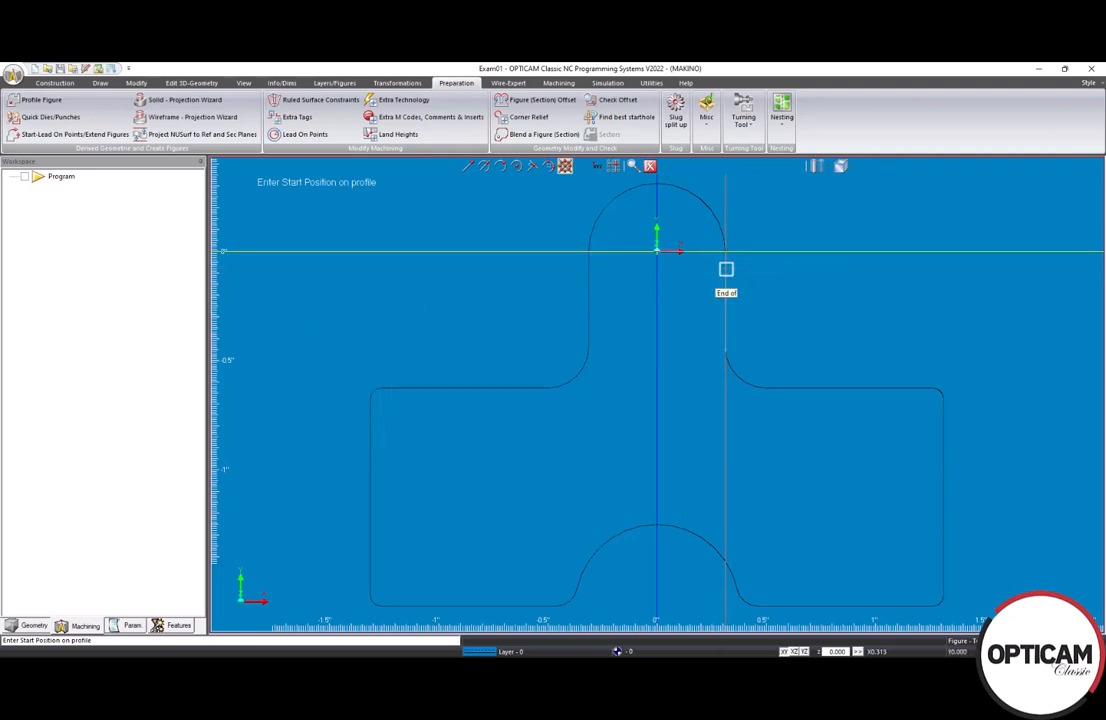
left_click(726, 269)
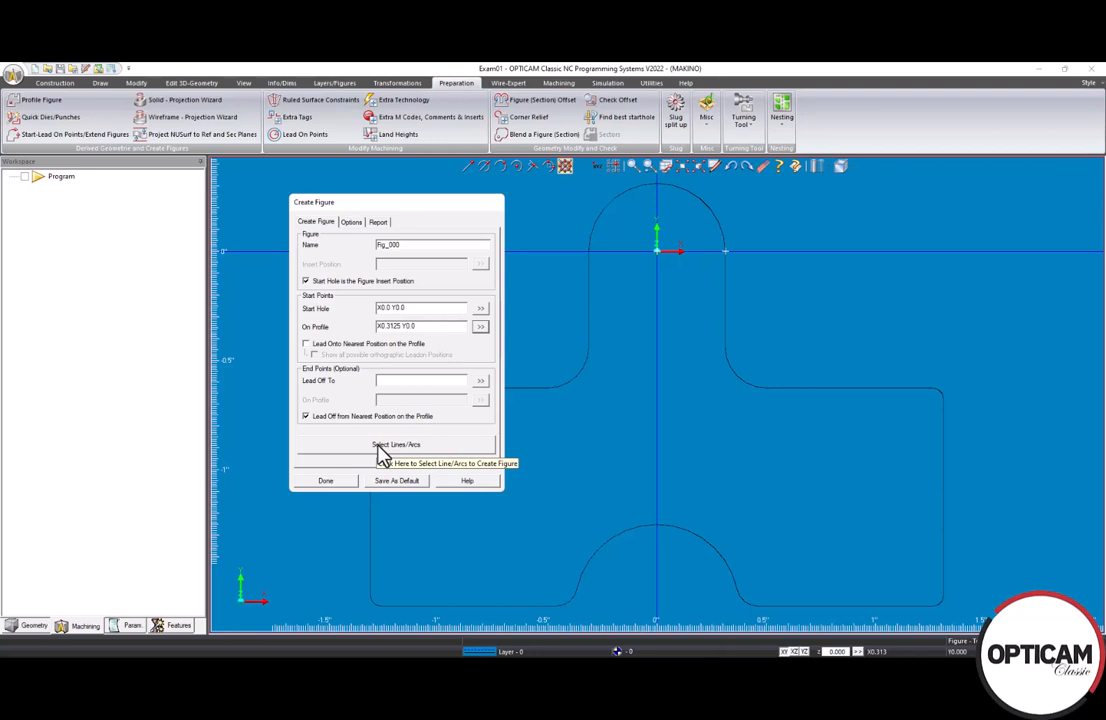
Create the closed figure from the linked lines and arcs of the entire part outline, and finish figure creation.
left_click(382, 449)
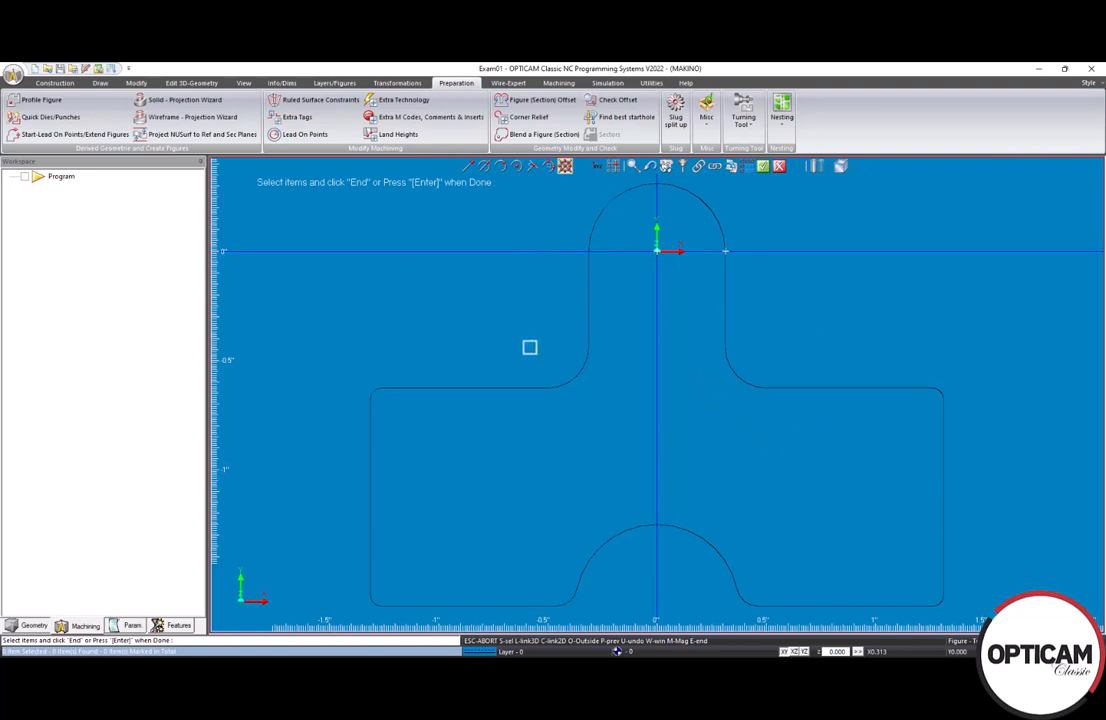
left_click(695, 192)
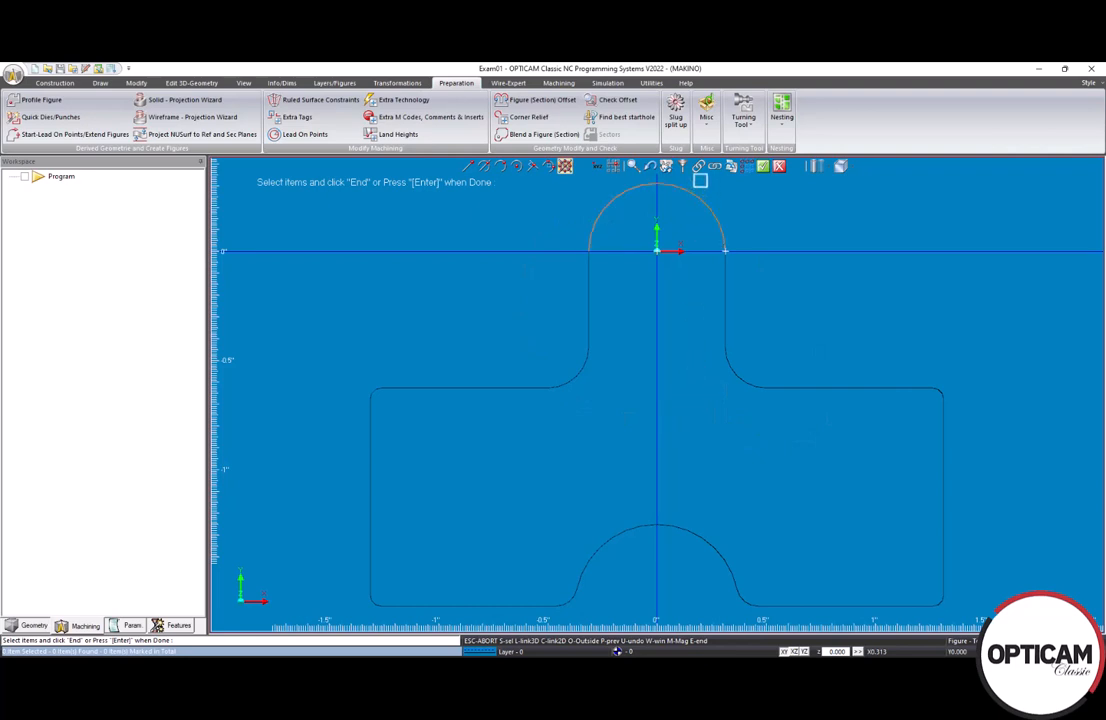
left_click(698, 166)
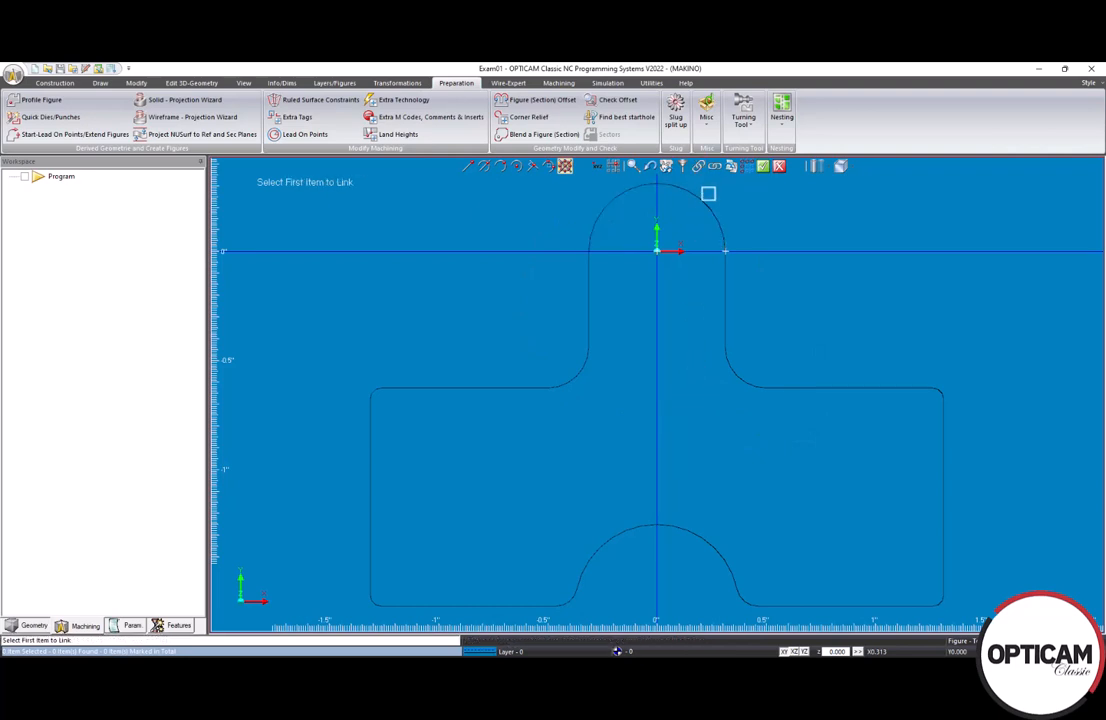
left_click(709, 207)
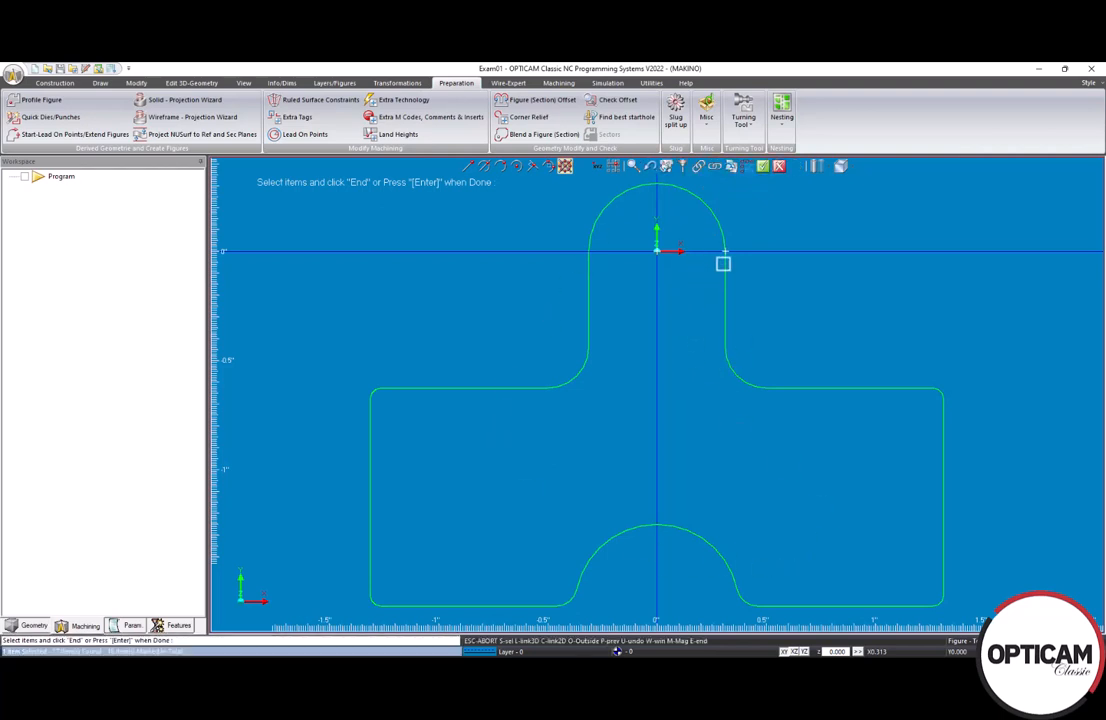
left_click(764, 168)
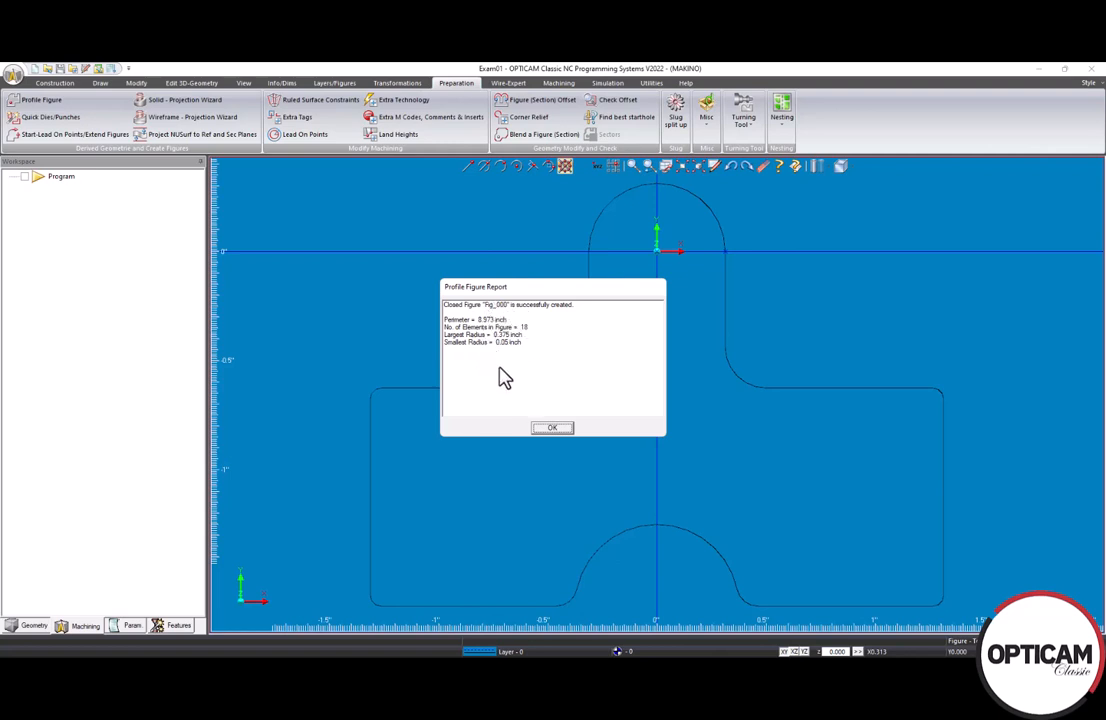
left_click(559, 430)
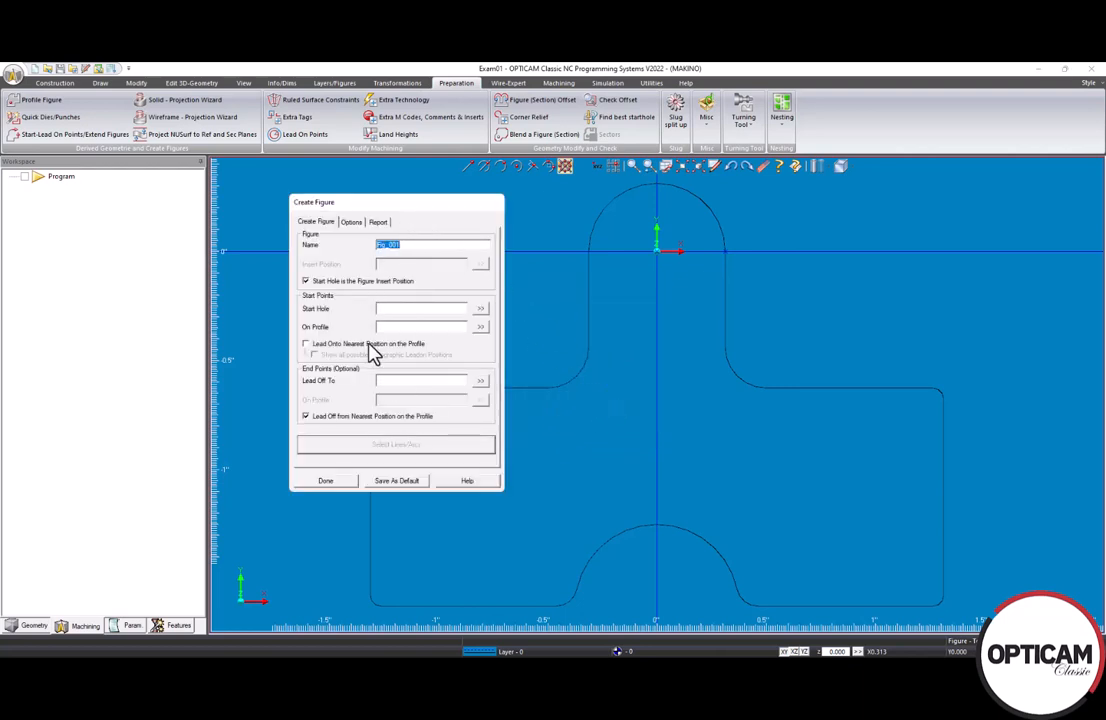
left_click(414, 246)
left_click(335, 480)
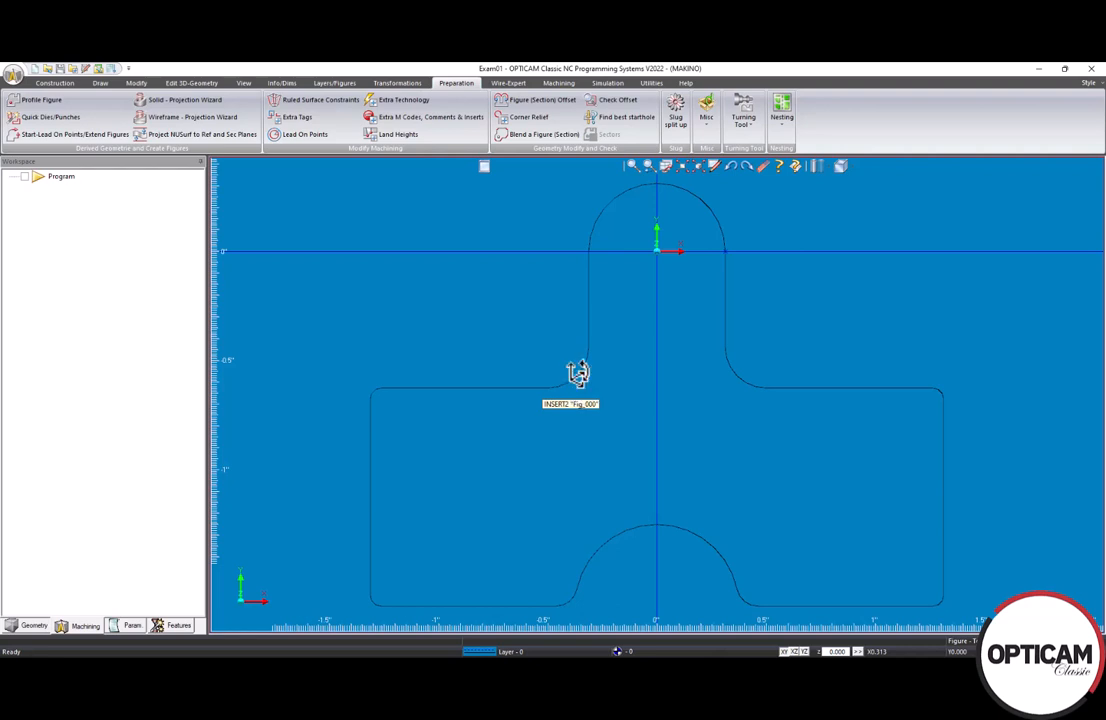
left_click(584, 386)
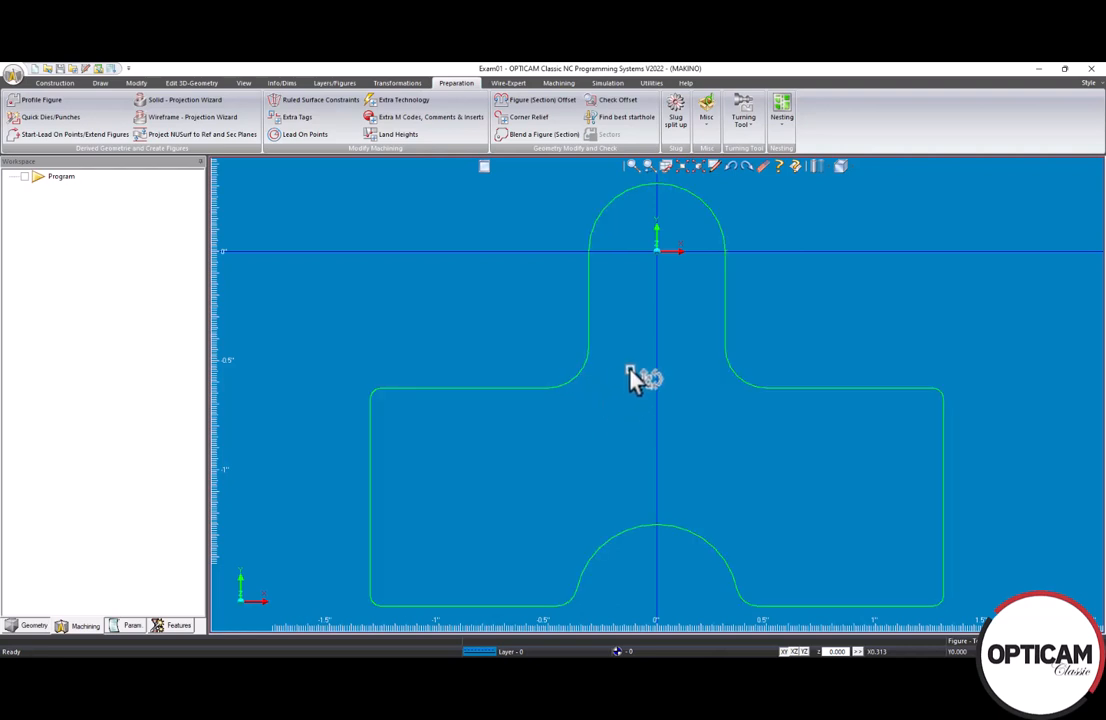
scroll(667, 353, "down", 2)
scroll(680, 333, "up", 5)
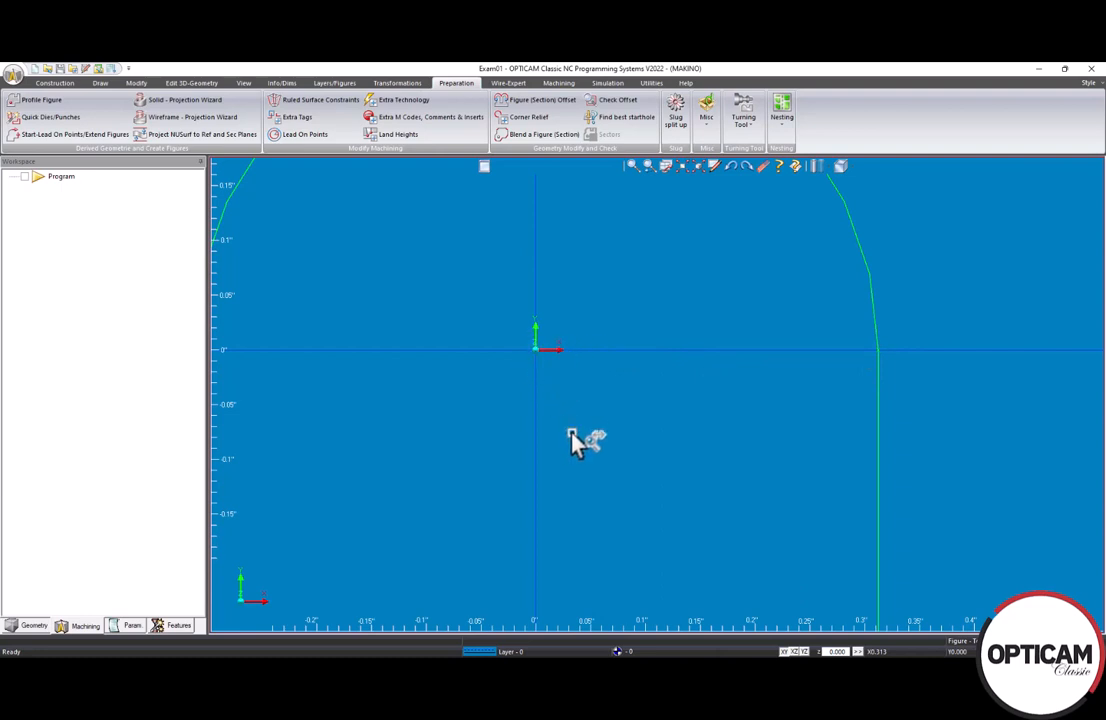
scroll(567, 500, "down", 5)
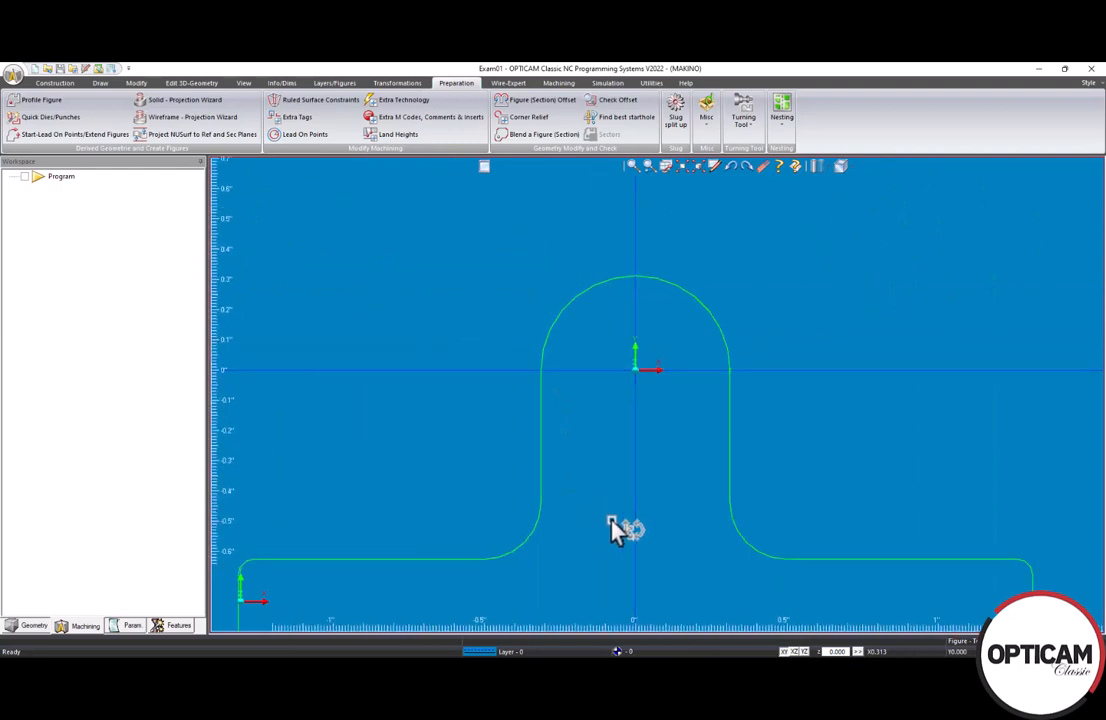
scroll(645, 540, "down", 3)
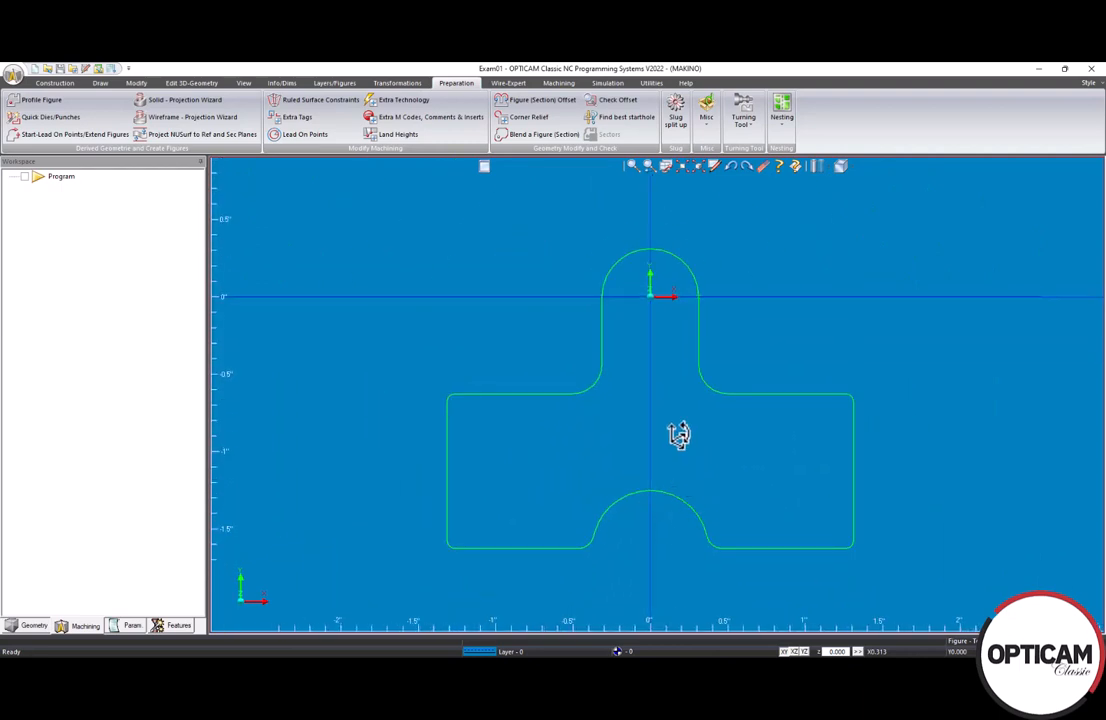
left_click(121, 331)
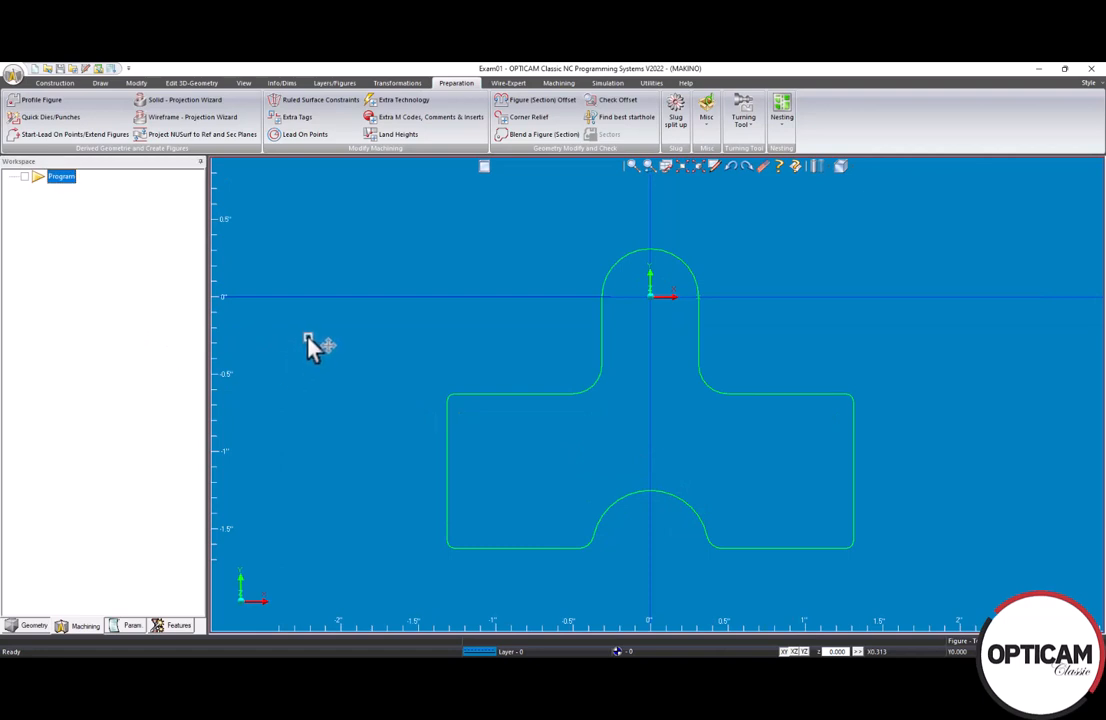
Start a Standard Profile machining operation with Imperial (Inch) programming units.
left_click(560, 84)
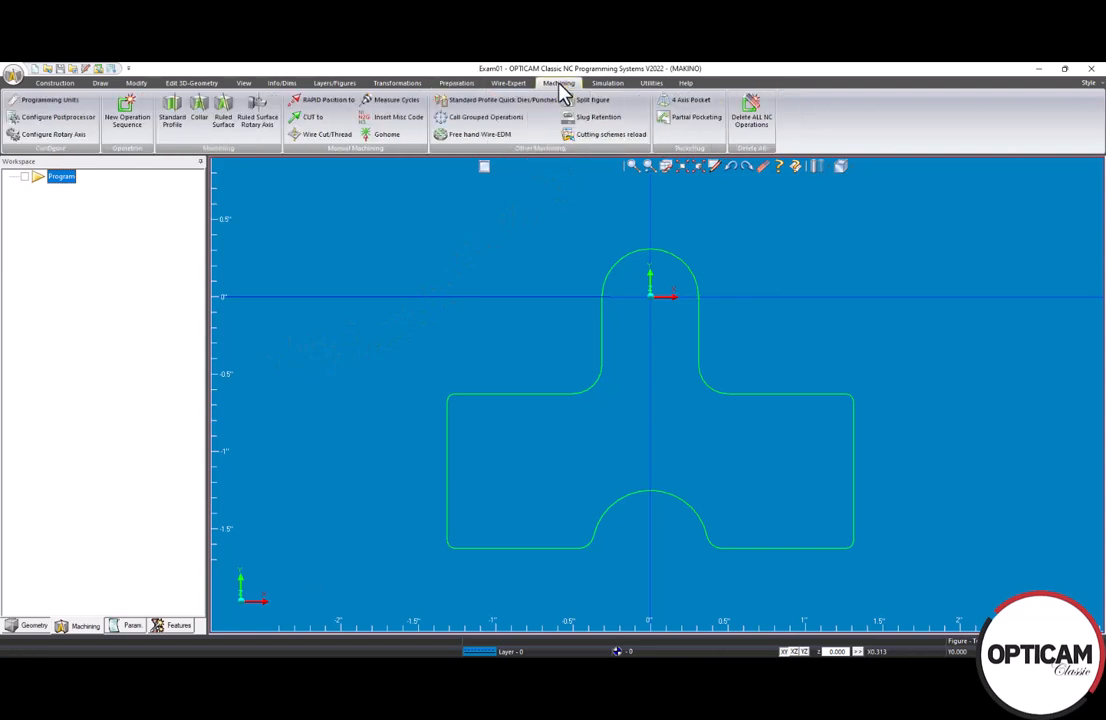
left_click(188, 126)
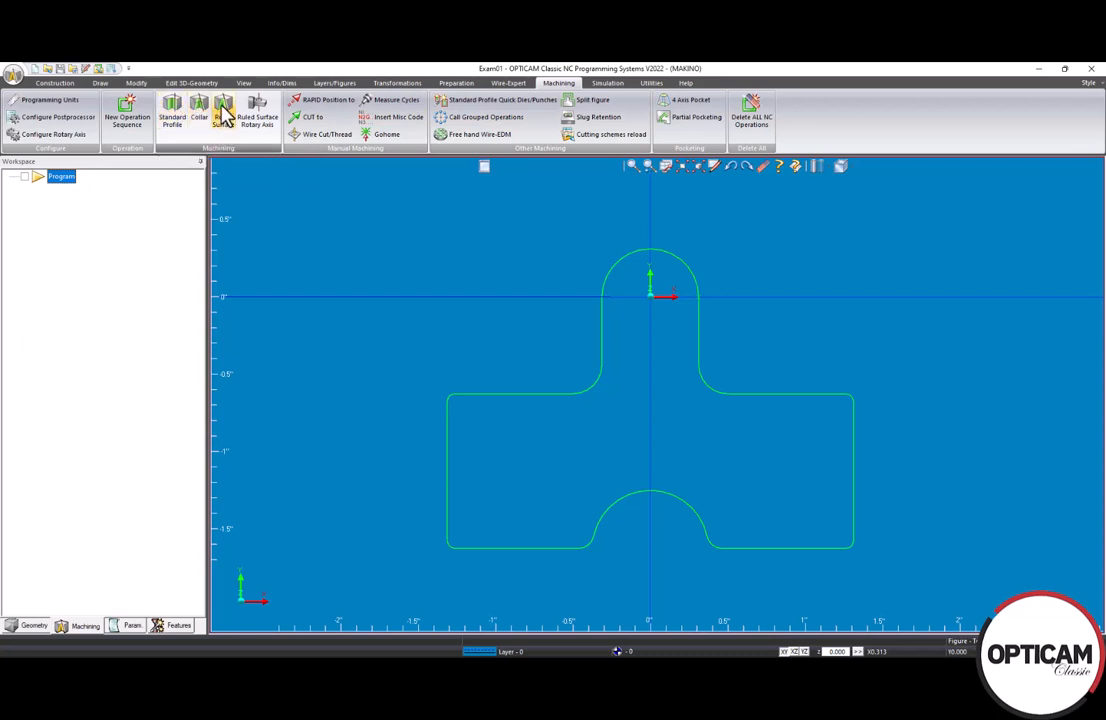
left_click(173, 118)
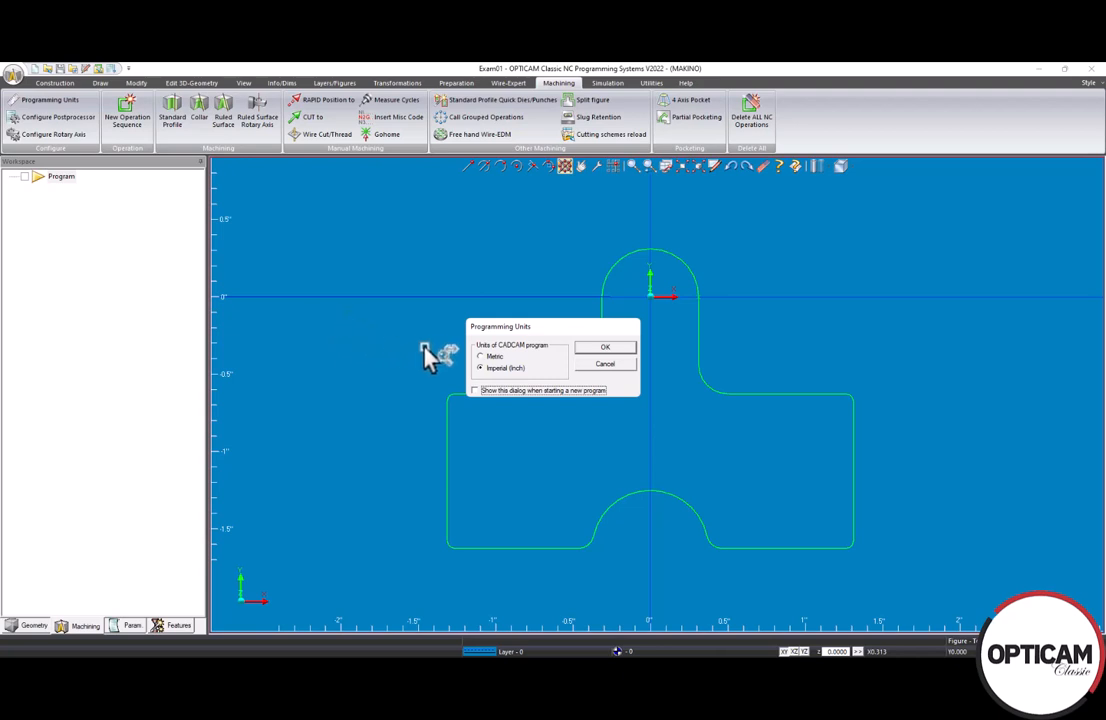
left_click(600, 350)
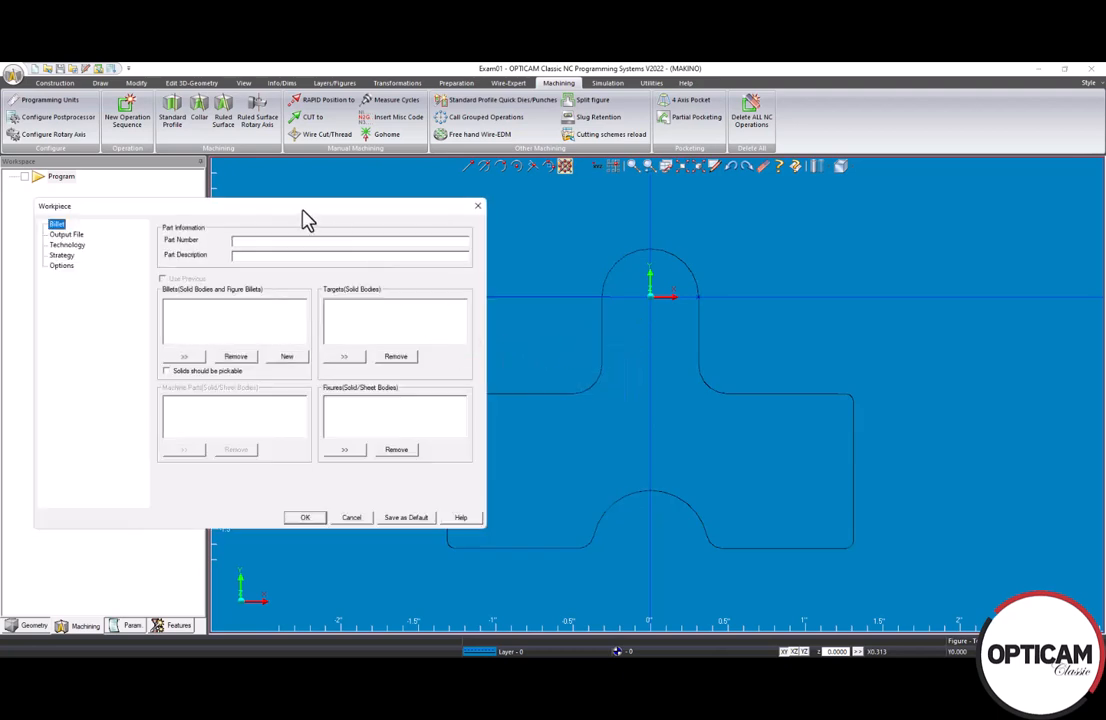
left_click_drag(312, 210, 472, 212)
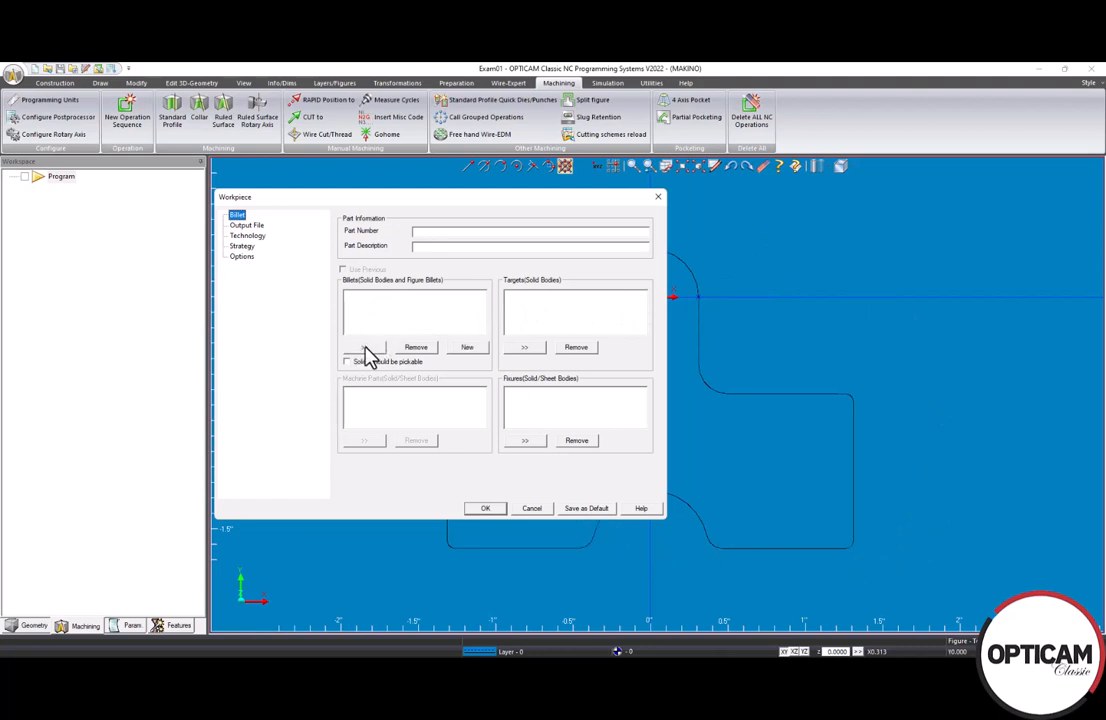
Add a rectangular billet around the part from X-1.708 Y-1.926 to X1.593 Y0.521 with a thickness of 1.0.
left_click(469, 349)
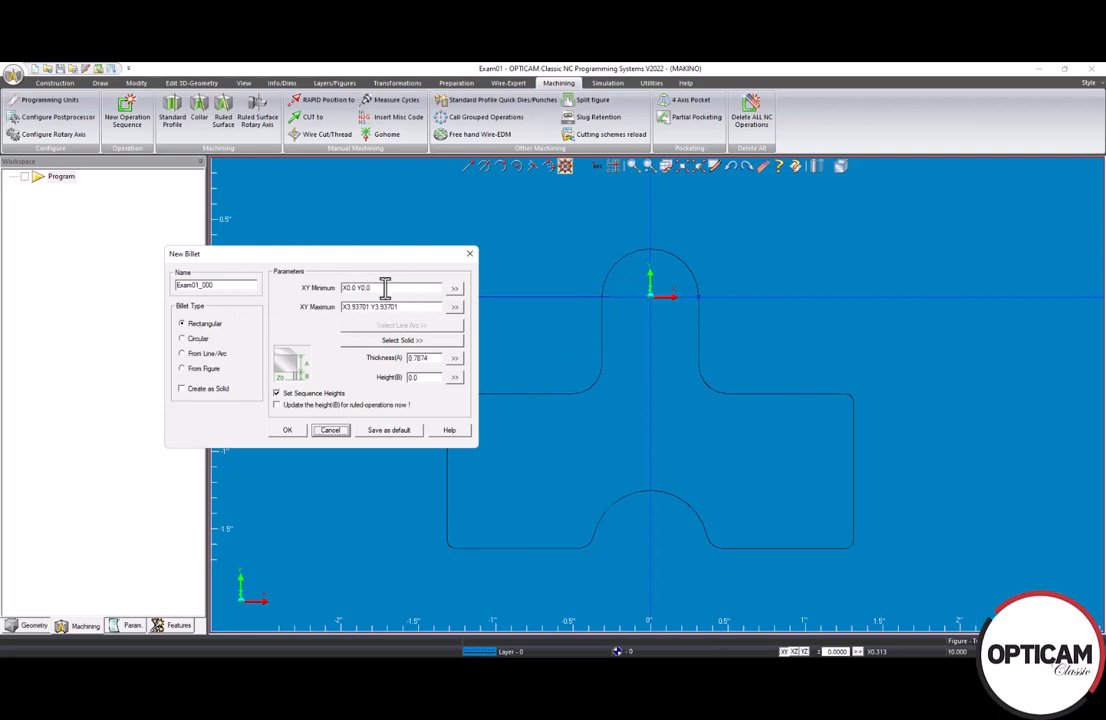
left_click(454, 289)
left_click(455, 292)
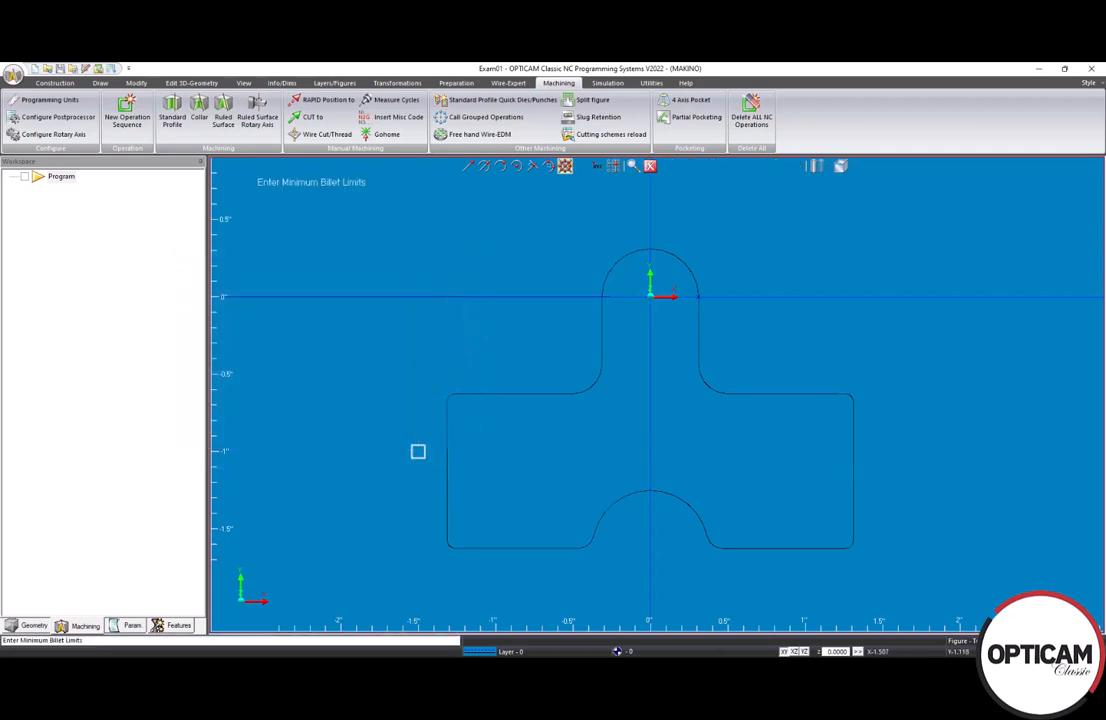
left_click(385, 594)
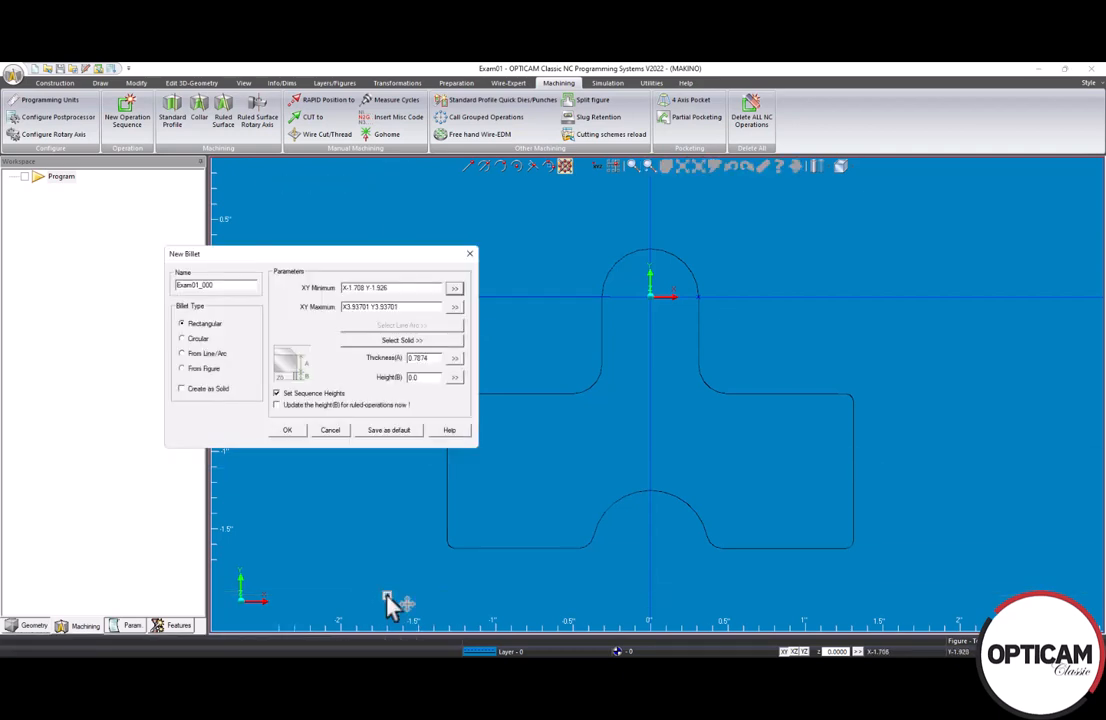
left_click(455, 308)
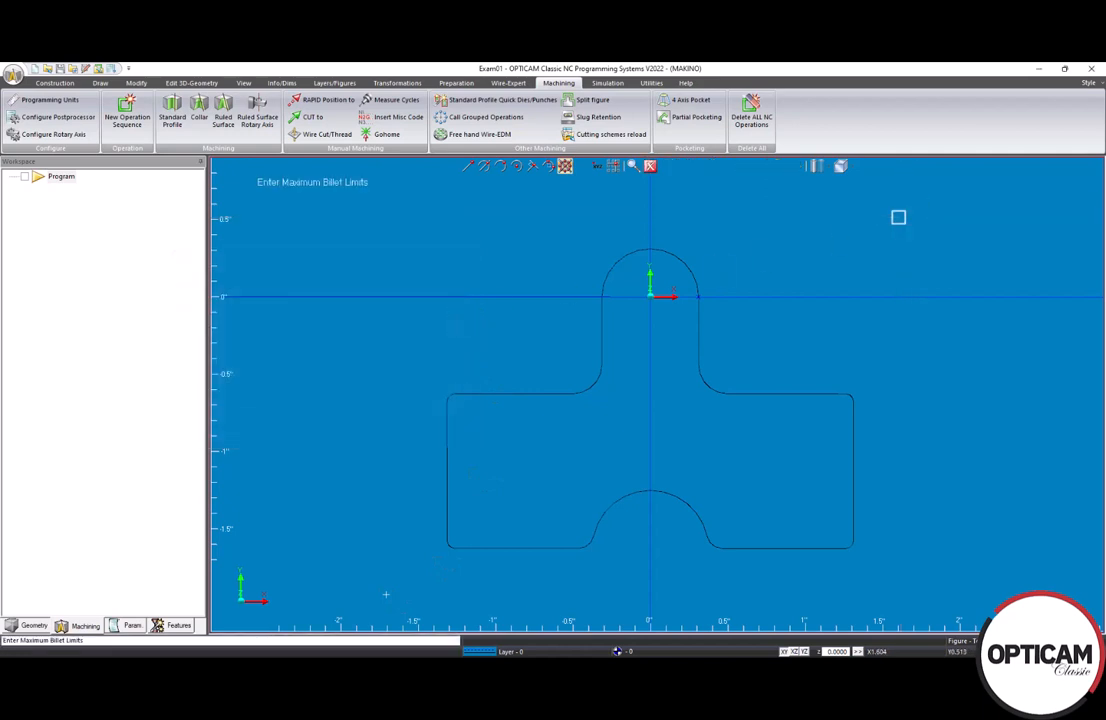
left_click(897, 217)
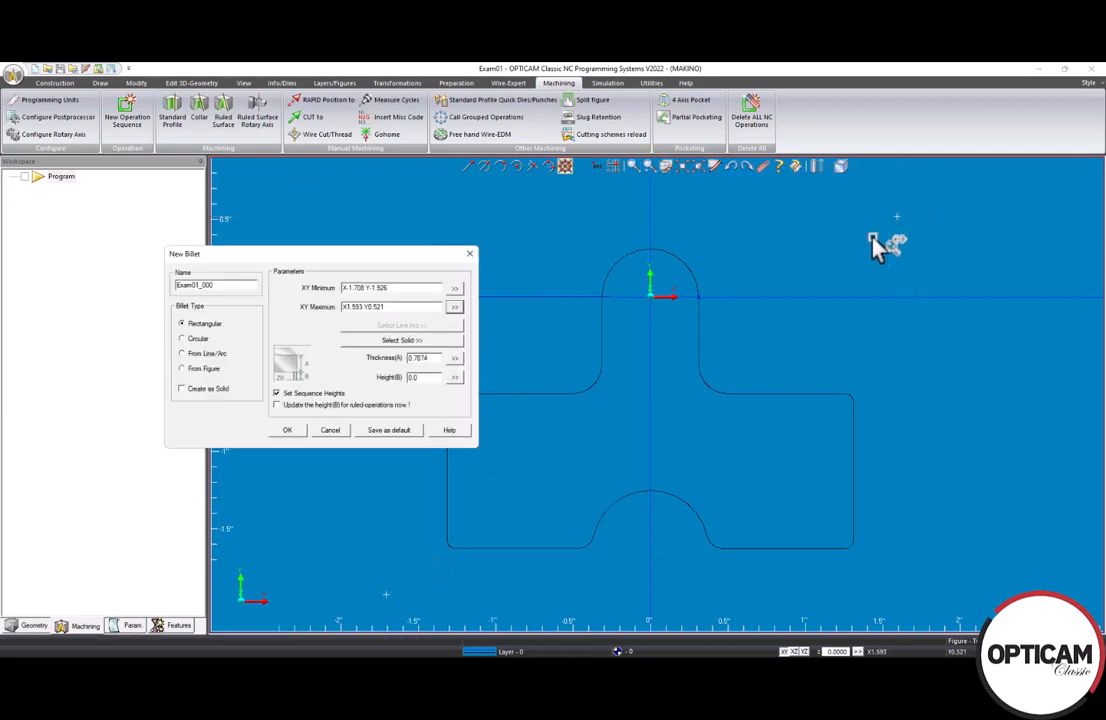
double_click(437, 360)
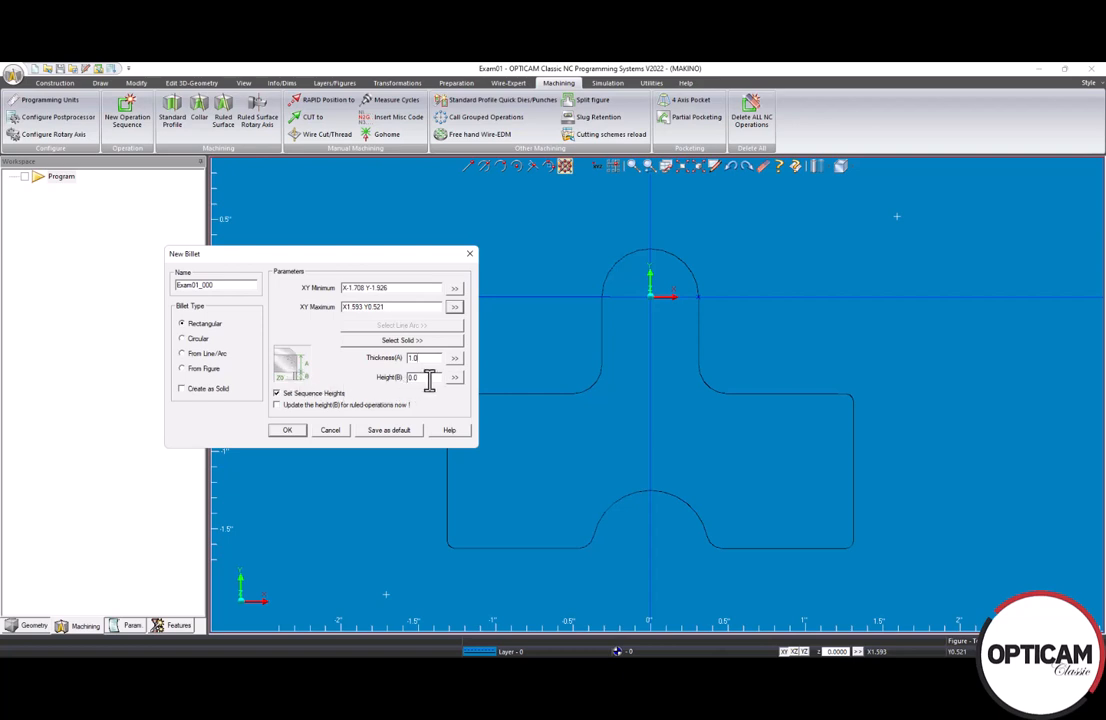
left_click(290, 430)
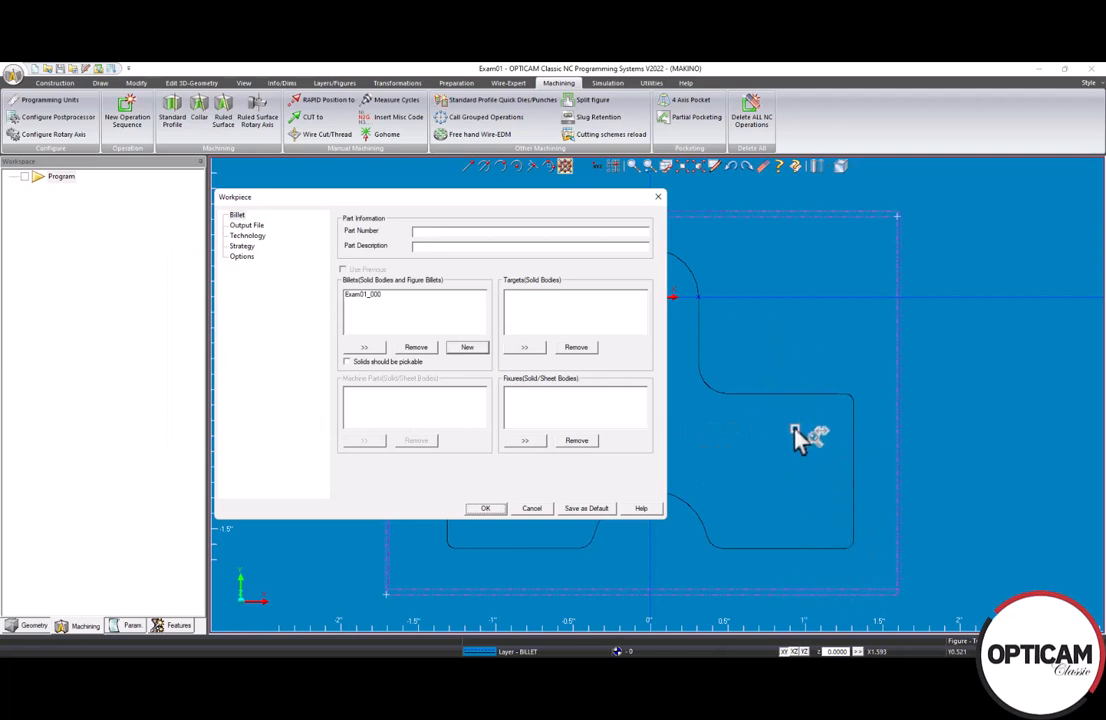
Set the workpiece's output datum to G54.
left_click(245, 226)
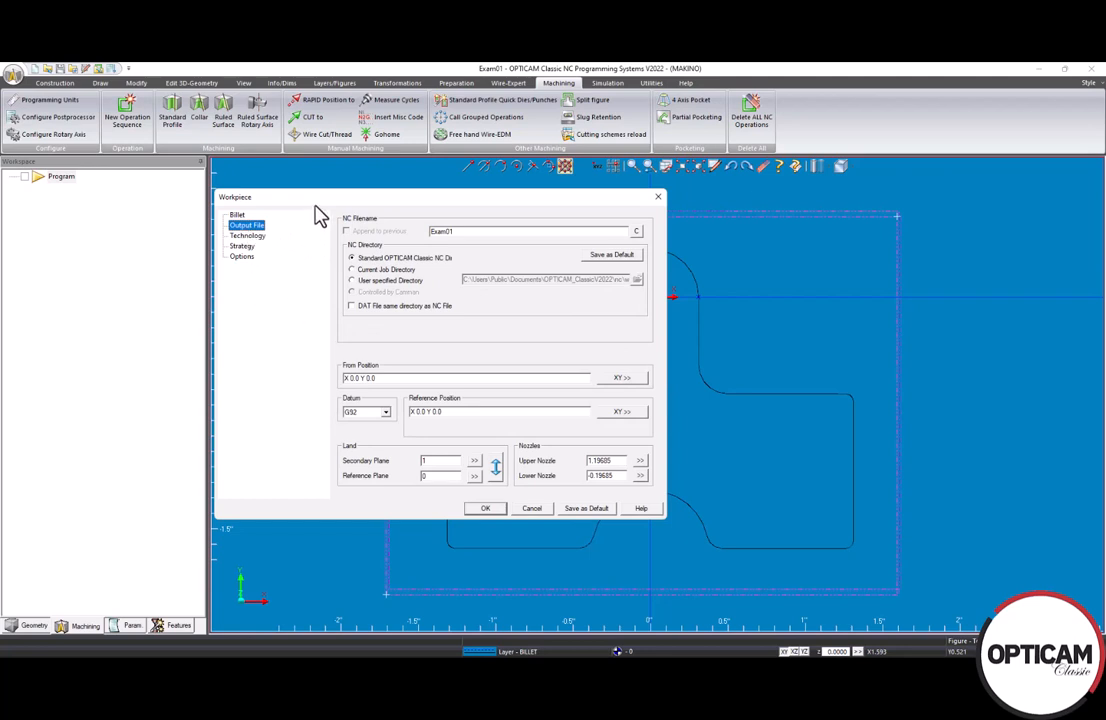
left_click_drag(275, 197, 258, 180)
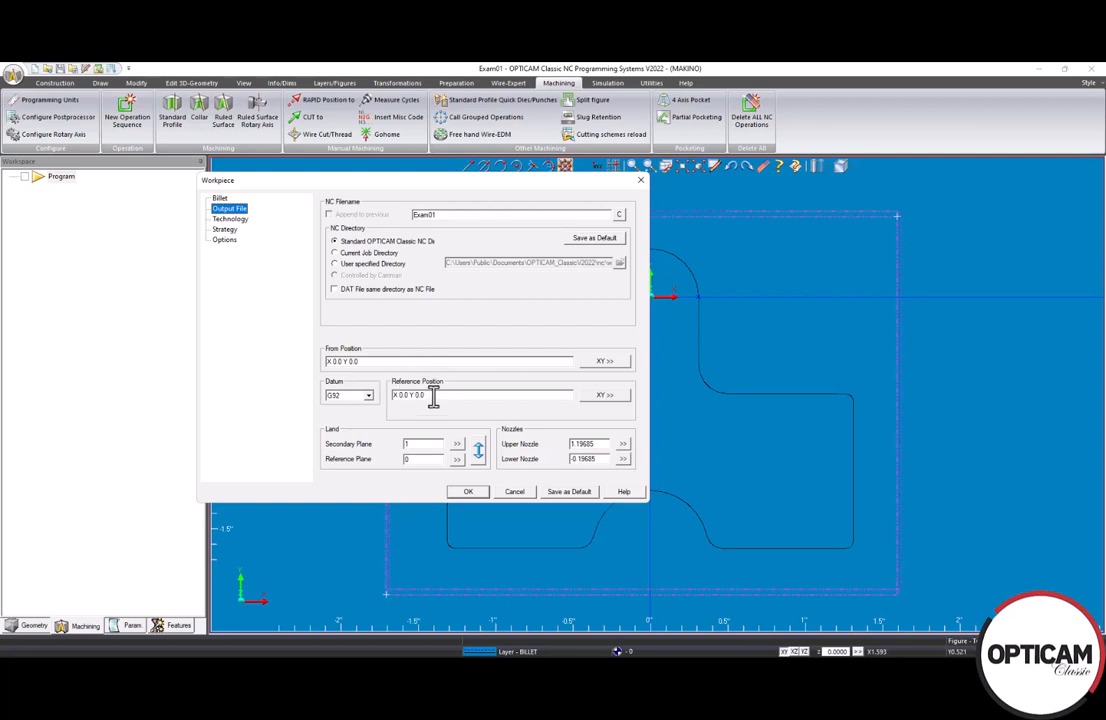
left_click(366, 396)
left_click(350, 415)
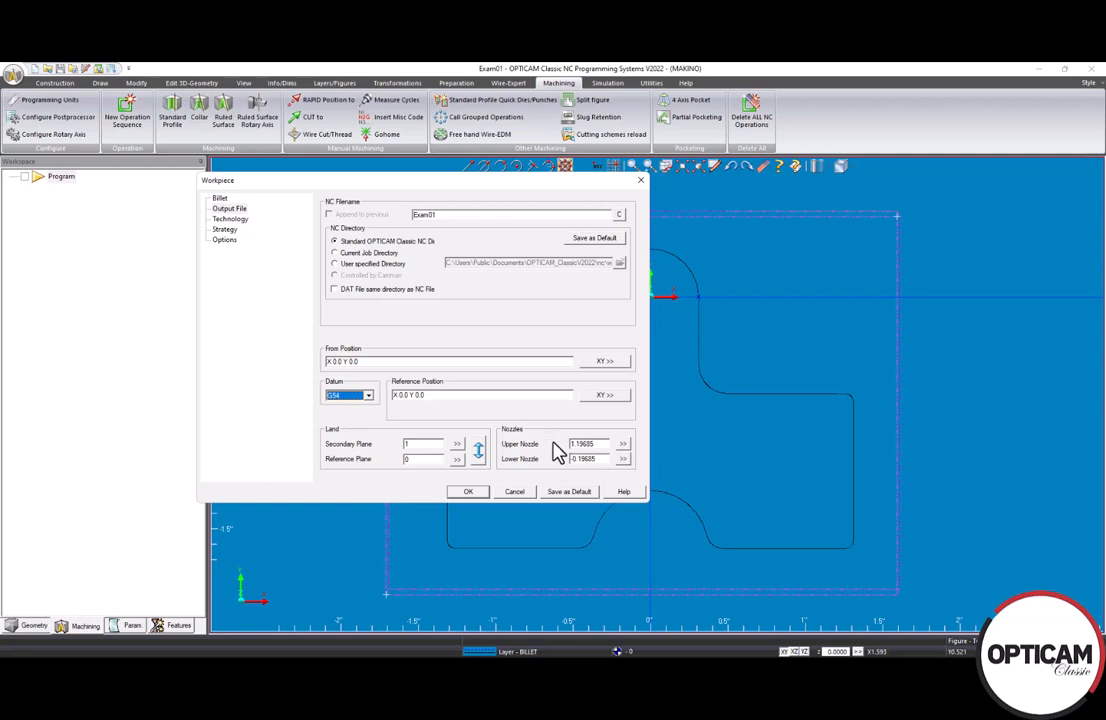
Set the workpiece technology's roughing wire to BS - 0.01.
left_click(228, 219)
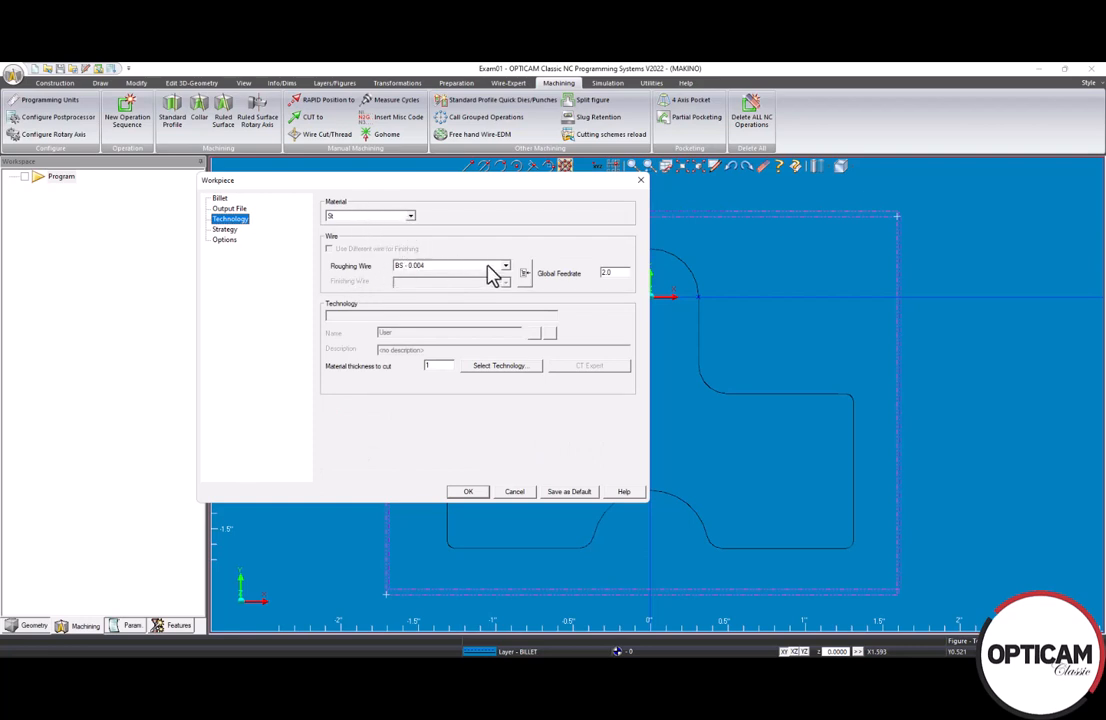
left_click(505, 266)
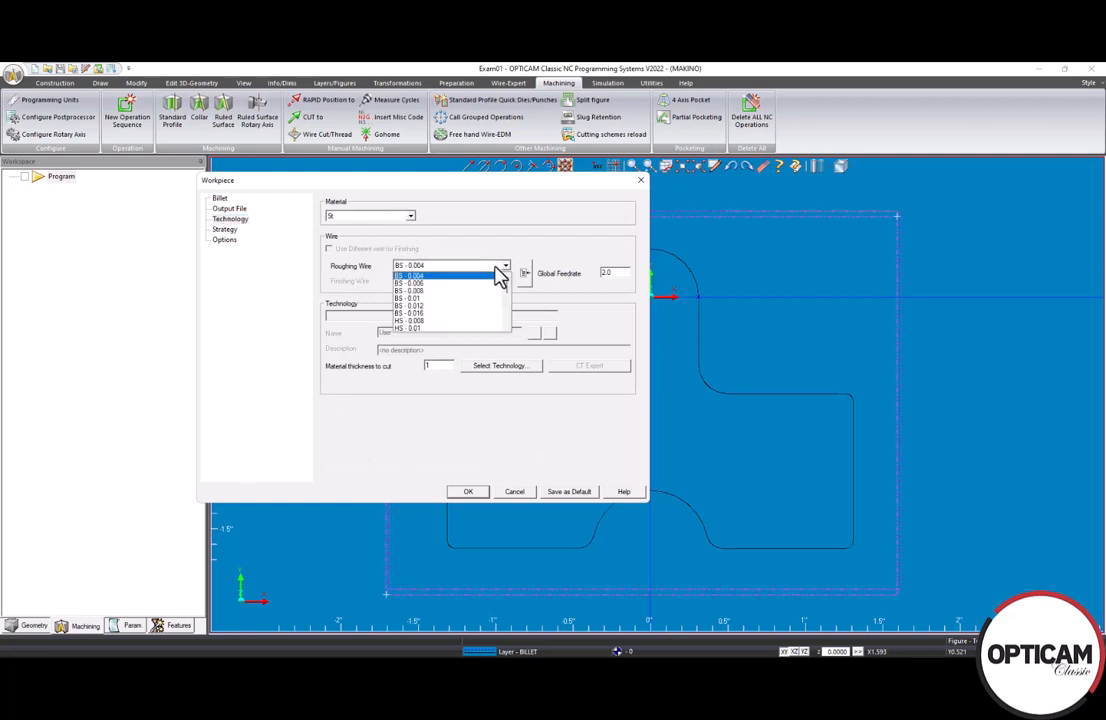
left_click(425, 299)
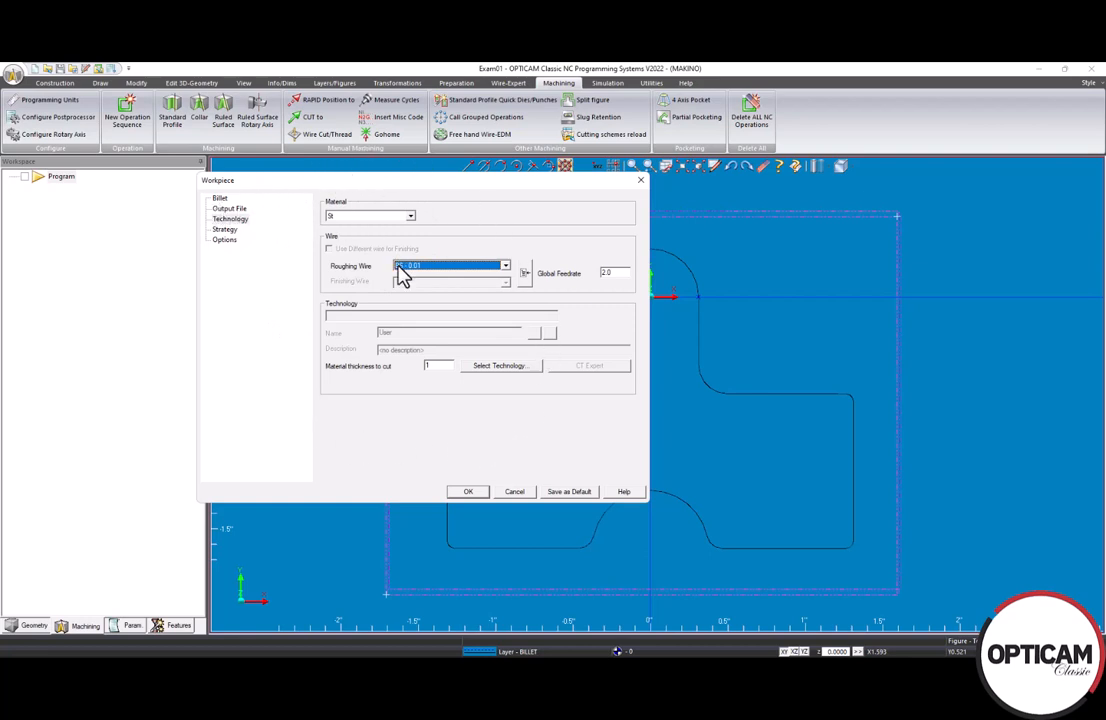
Review the workpiece's strategy, options, billet, output file and technology settings, and accept the workpiece definition.
left_click(225, 230)
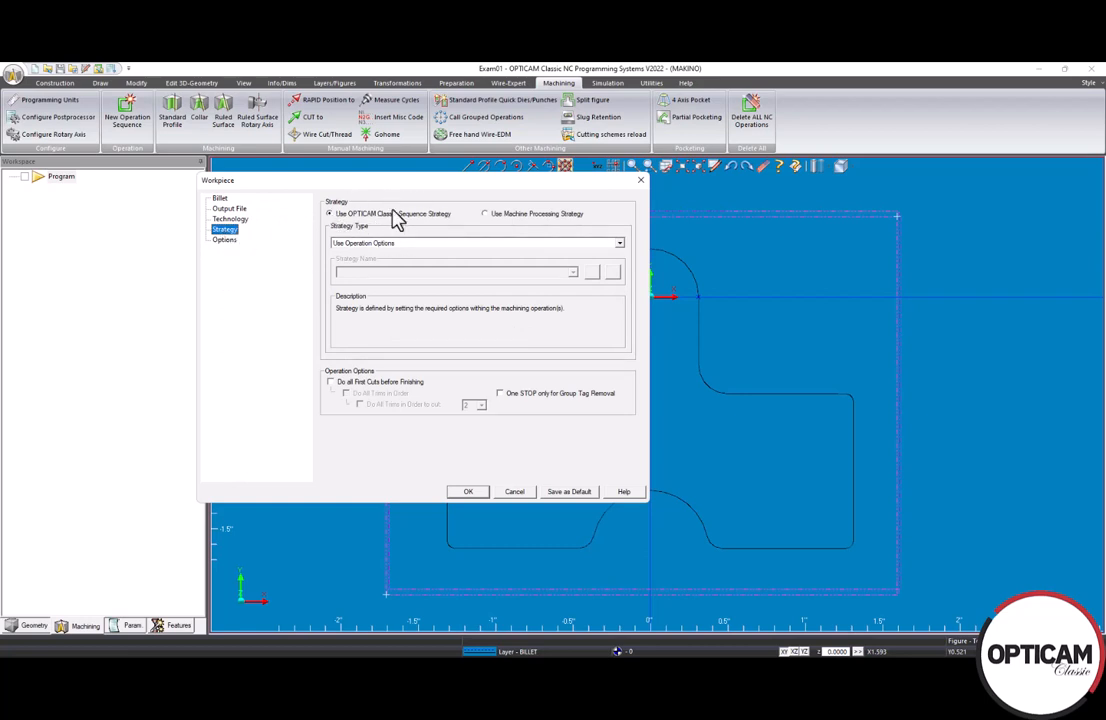
left_click(224, 242)
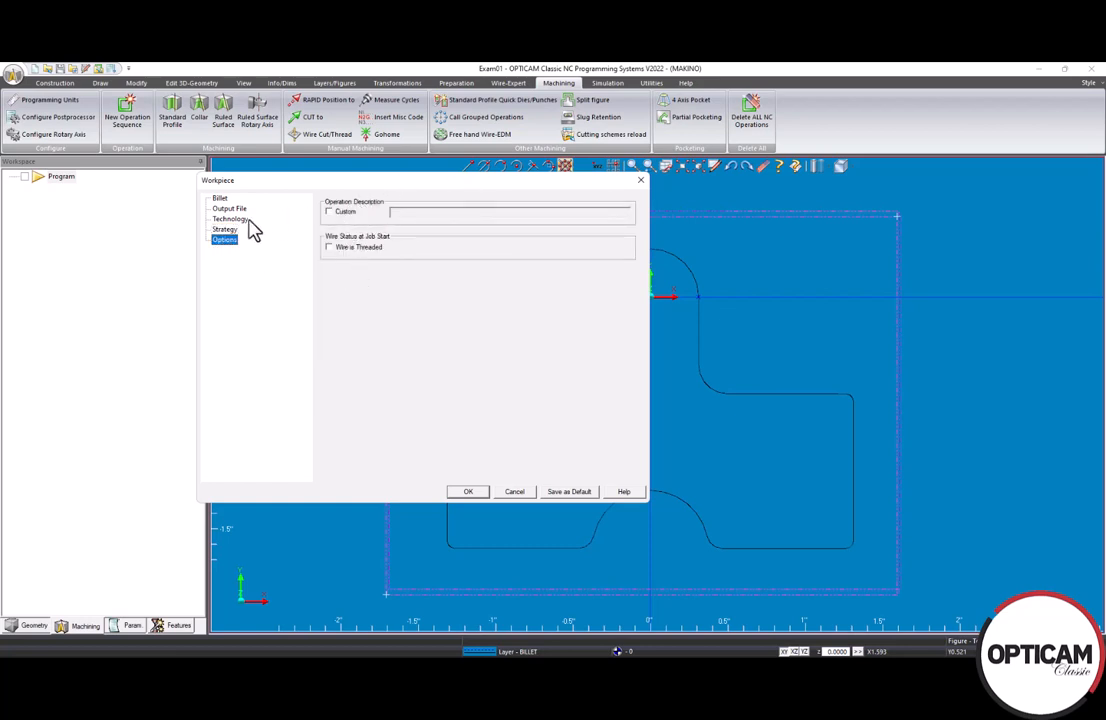
left_click(220, 199)
left_click(227, 209)
left_click(236, 219)
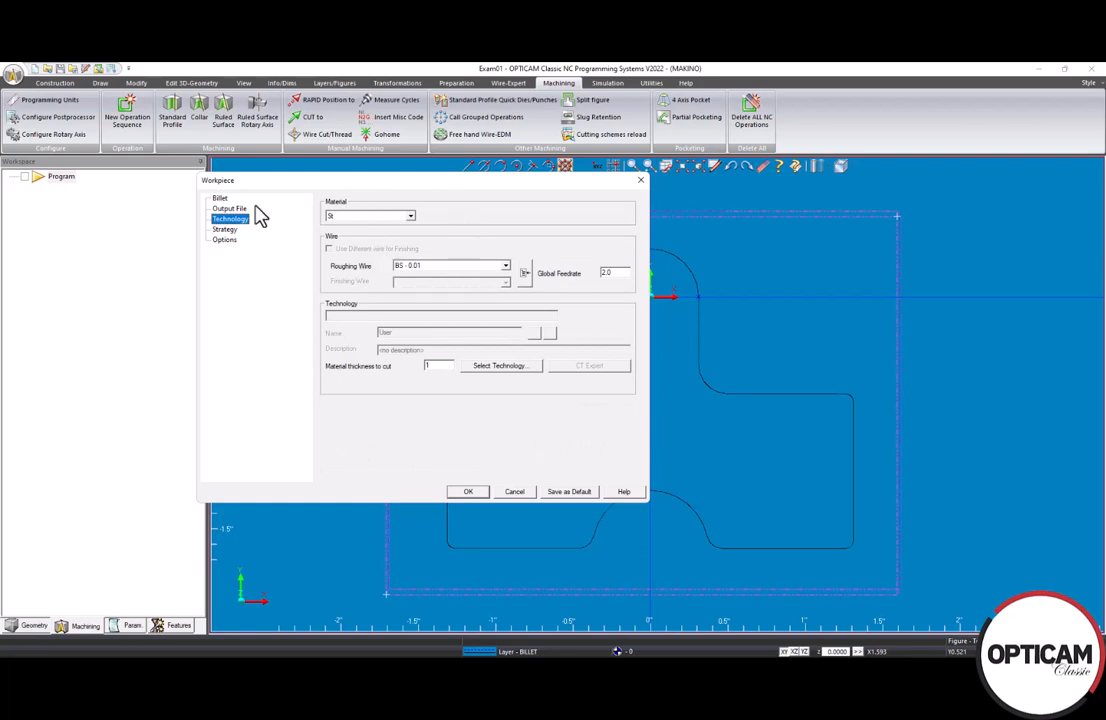
left_click(229, 209)
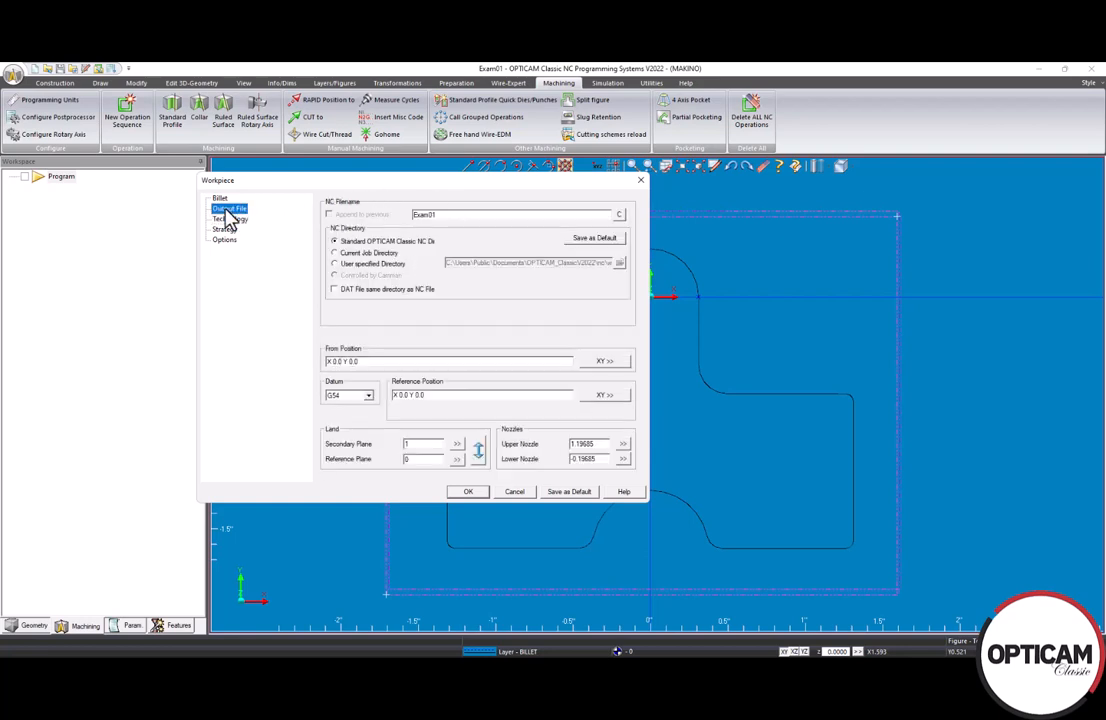
left_click(466, 491)
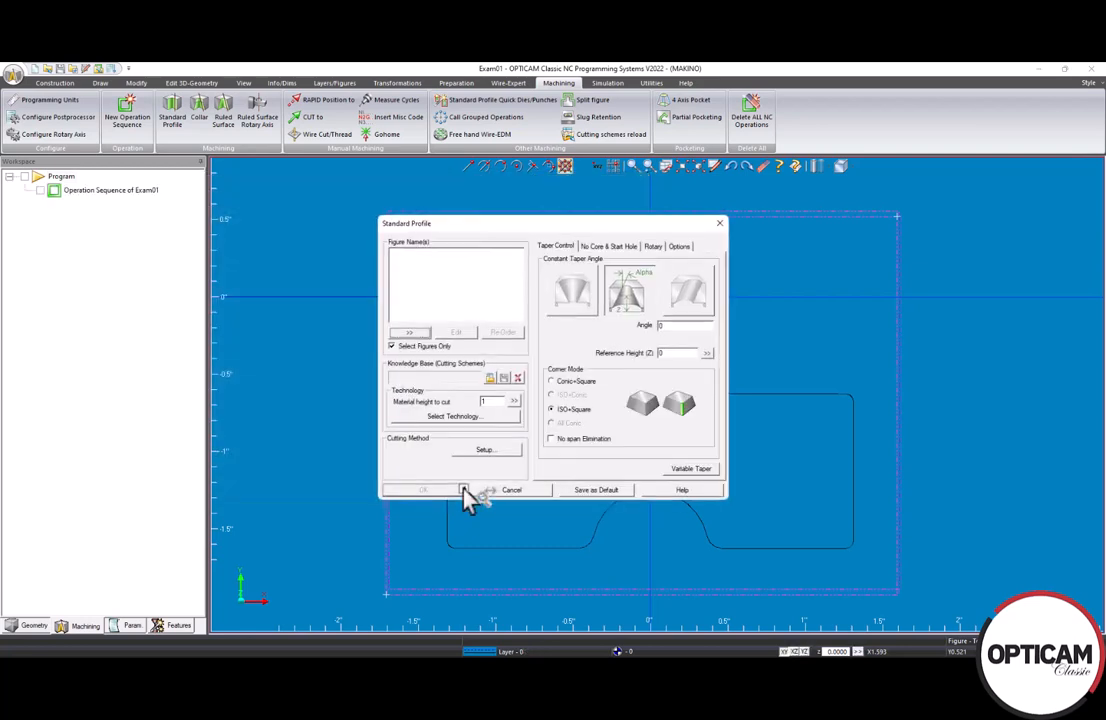
Pick the T-shaped part outline as the figure to machine in the Standard Profile operation.
left_click_drag(516, 230, 410, 217)
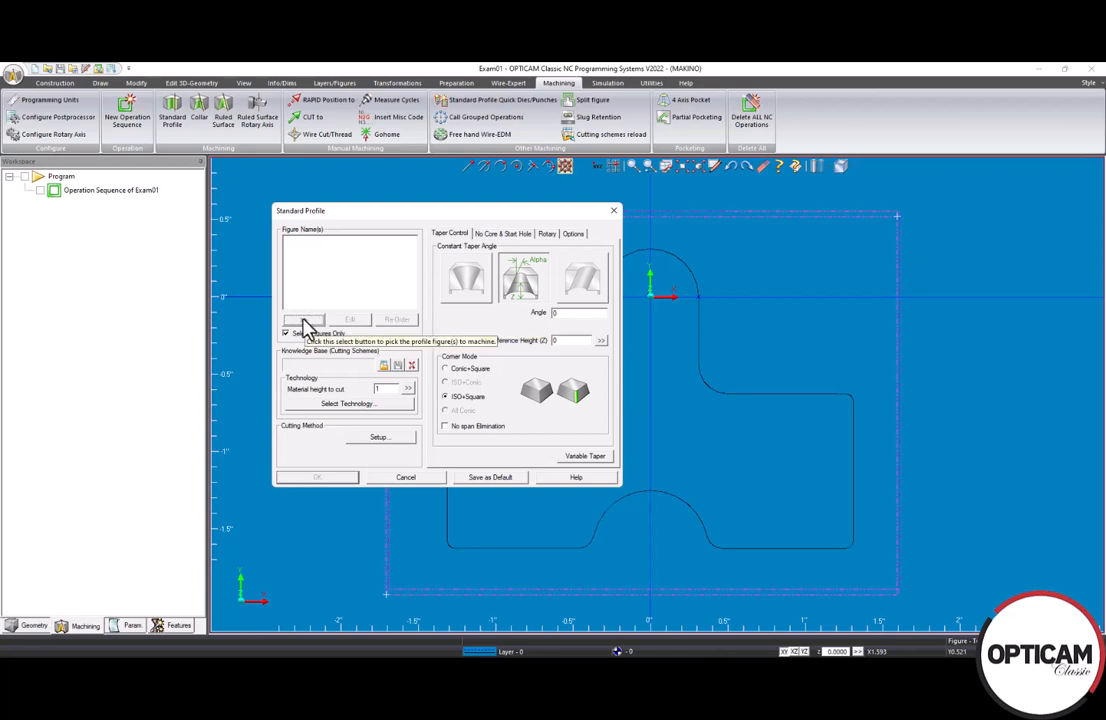
left_click(300, 319)
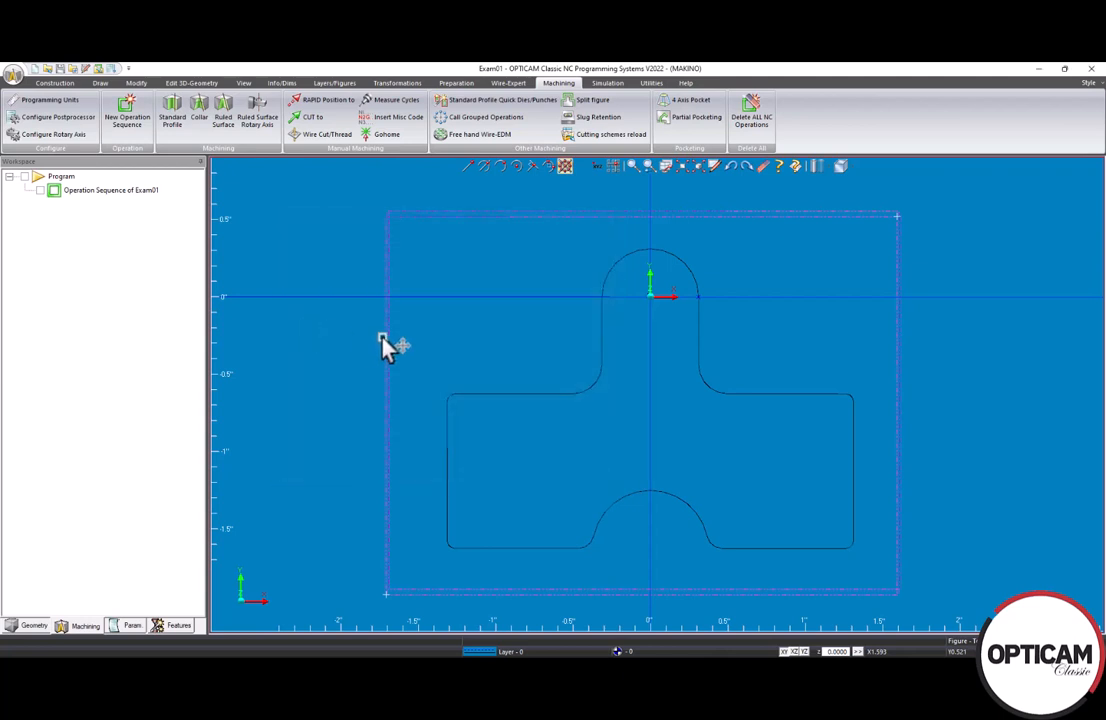
left_click(603, 349)
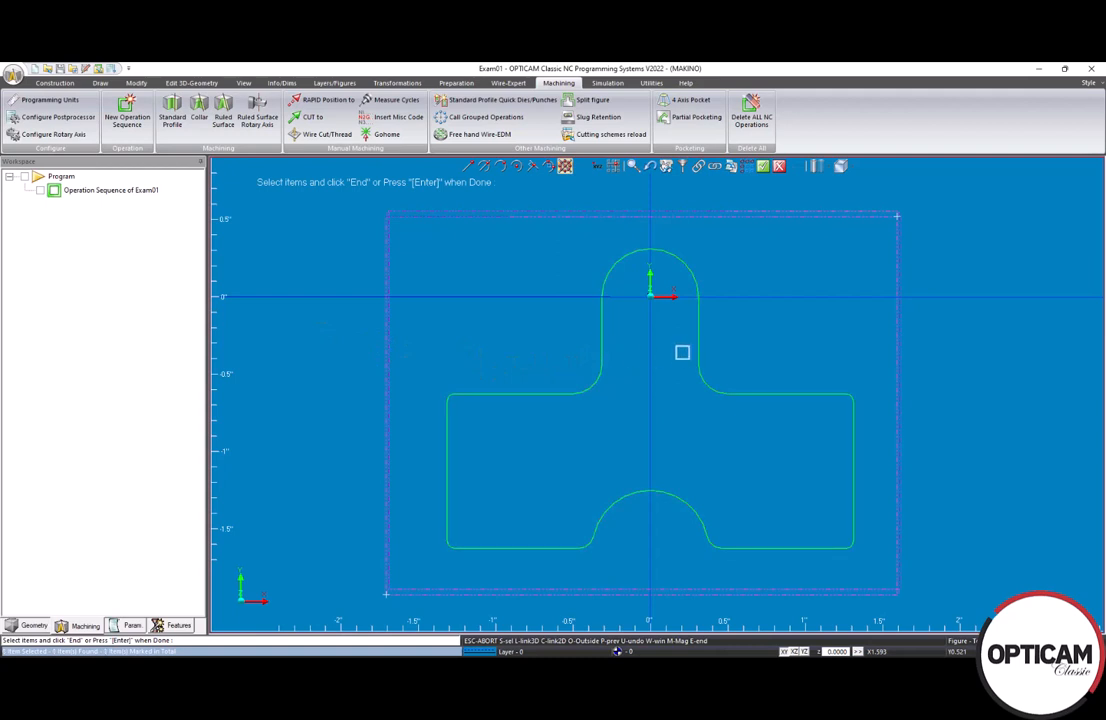
left_click(764, 168)
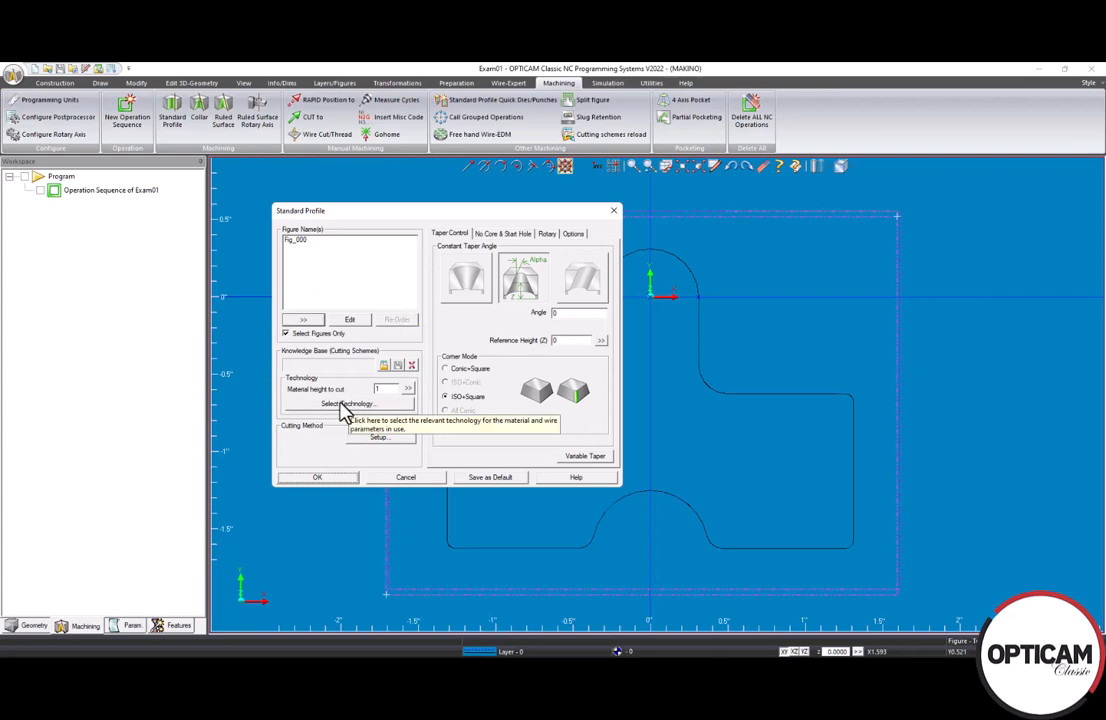
Agree to the technology licence terms and load the B.A. High Precision Type: D5A, Position: Away technology with the Finish 50 machining process.
left_click(346, 404)
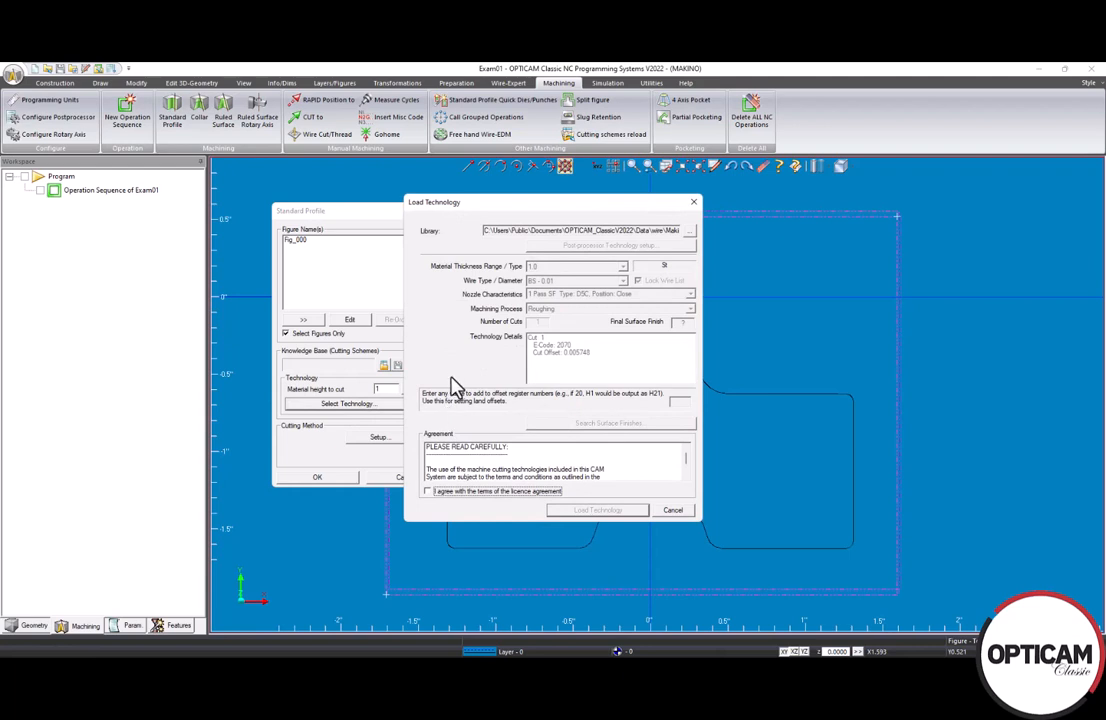
left_click(428, 491)
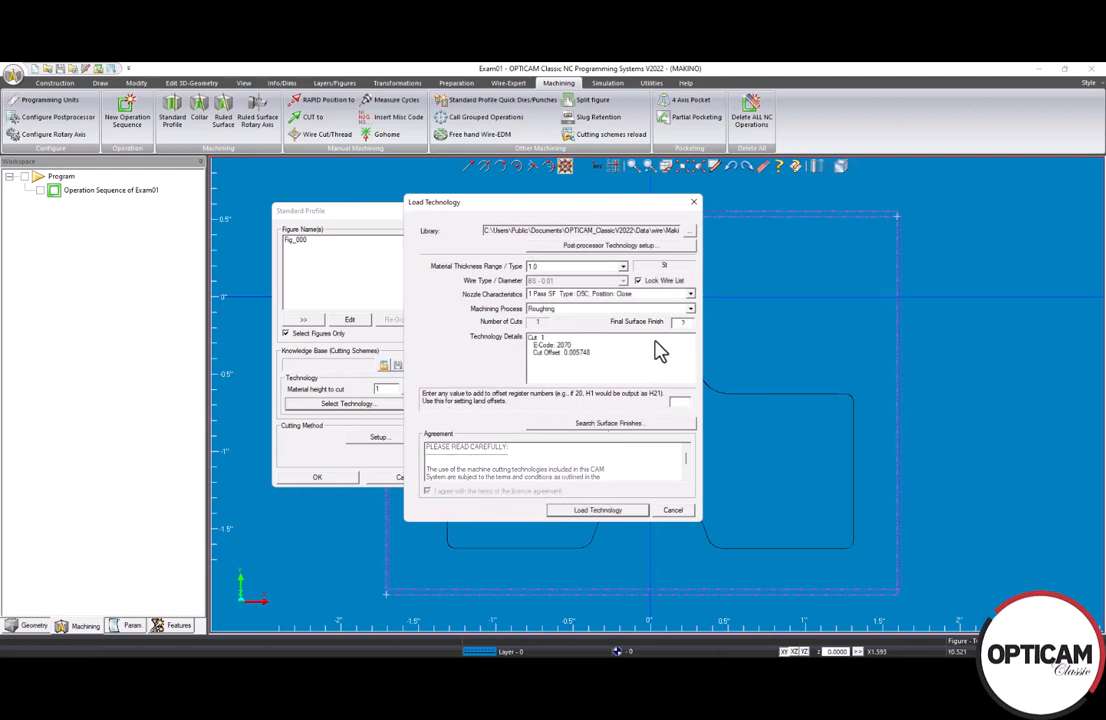
left_click(690, 294)
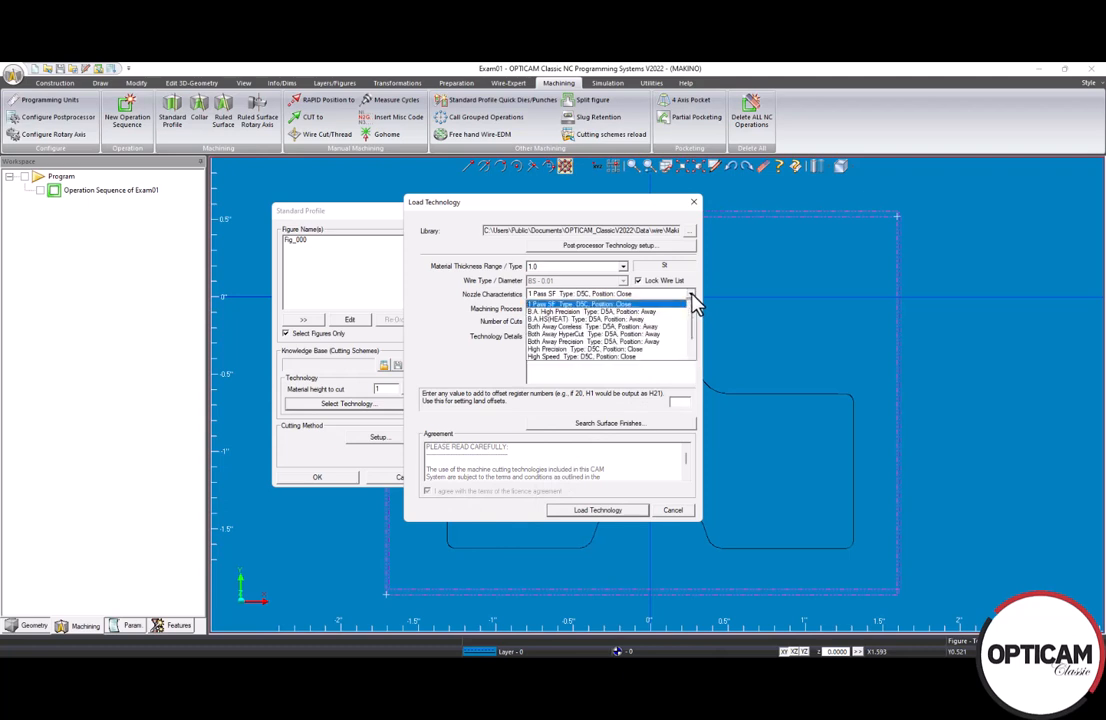
left_click(662, 313)
left_click(689, 309)
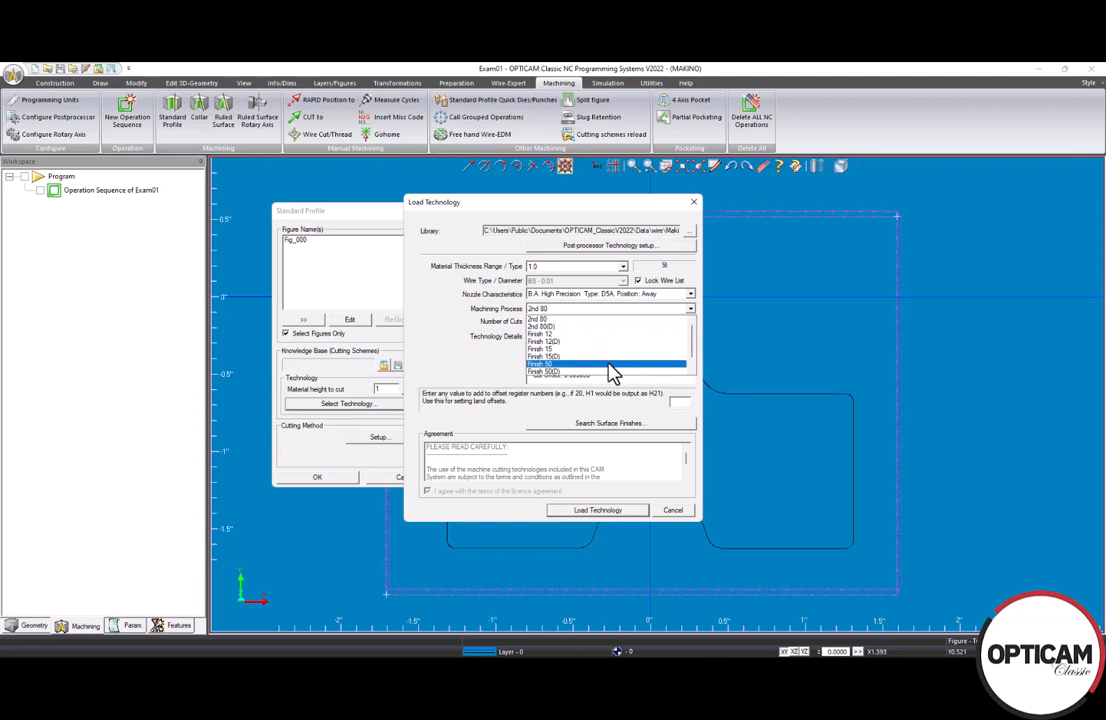
left_click(613, 372)
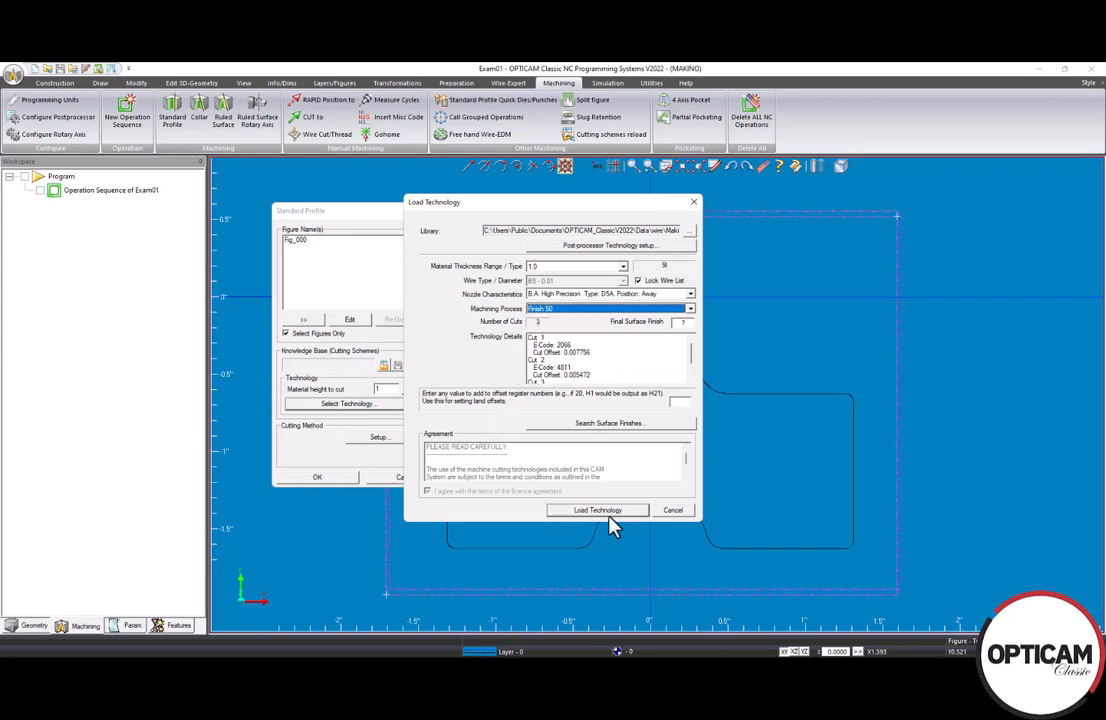
left_click(597, 512)
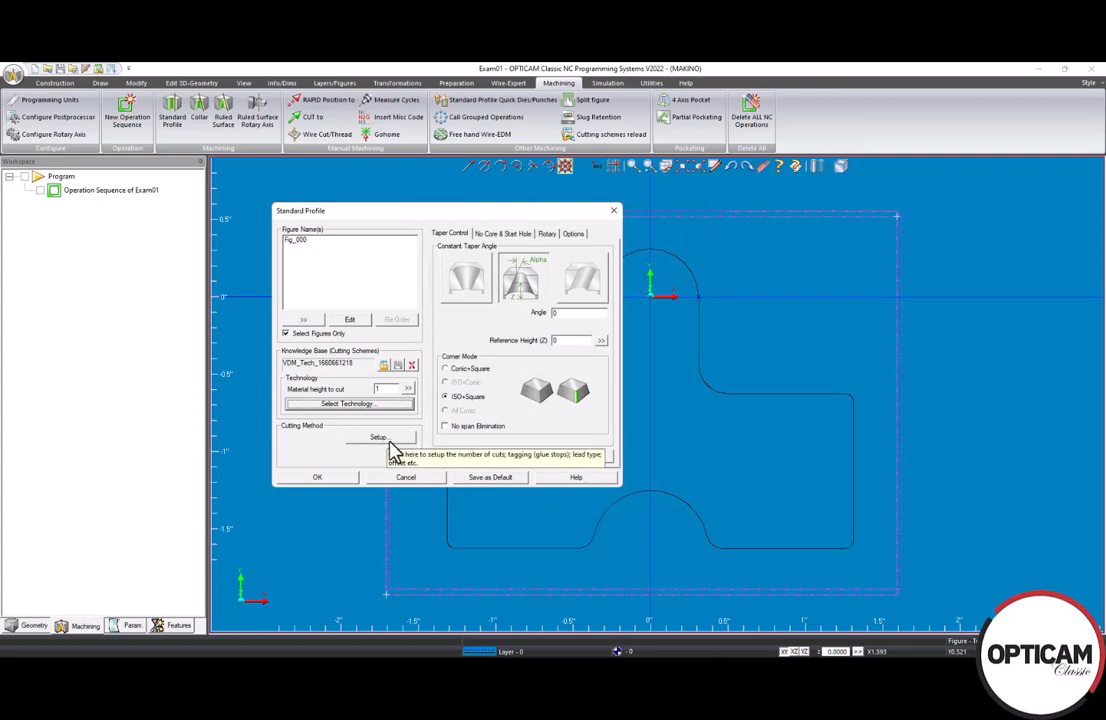
Check the Makino technology of cut 1 in the cutting setup and enable Reverse Cutting Required.
left_click(385, 442)
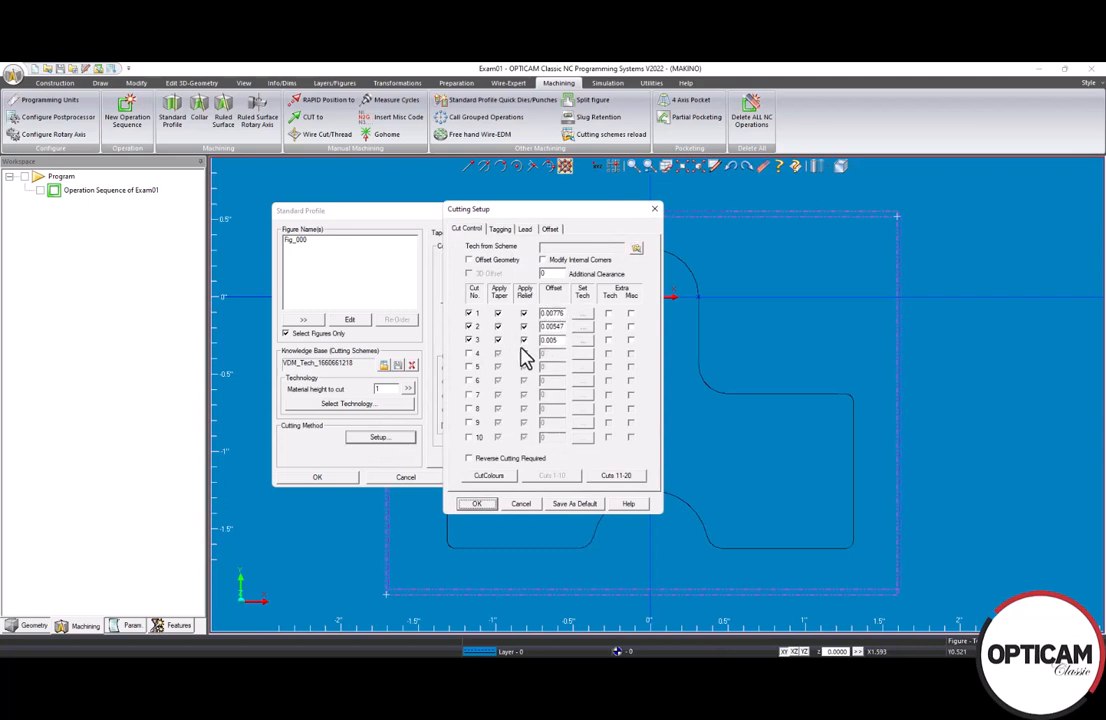
left_click(586, 316)
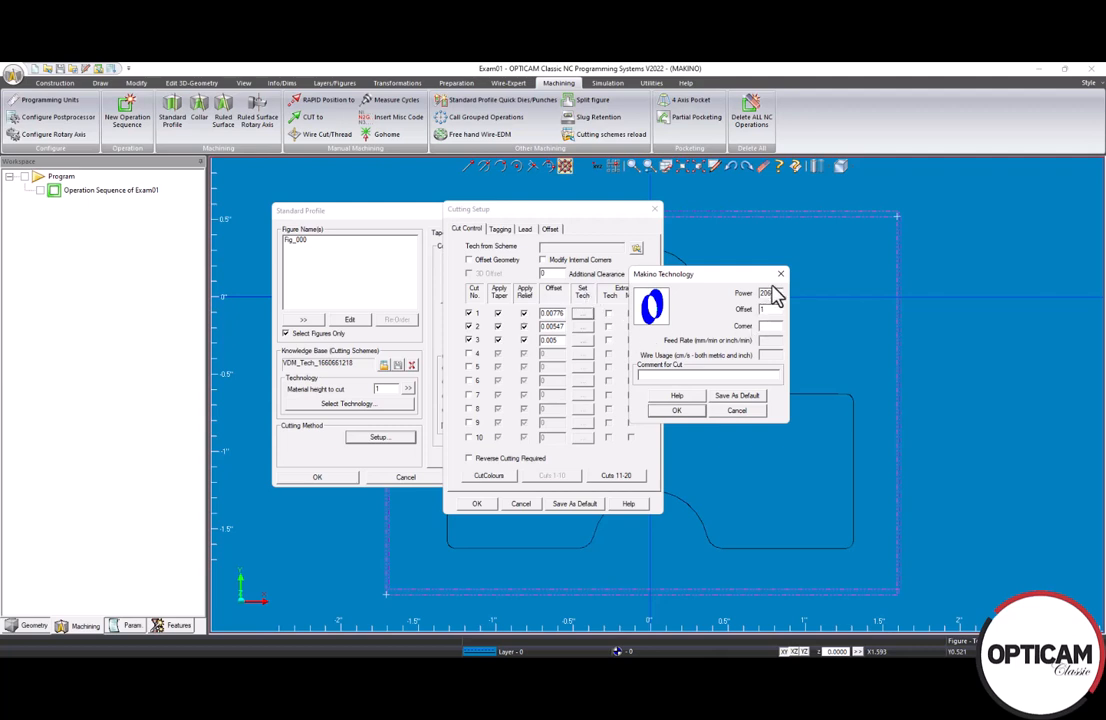
left_click(678, 412)
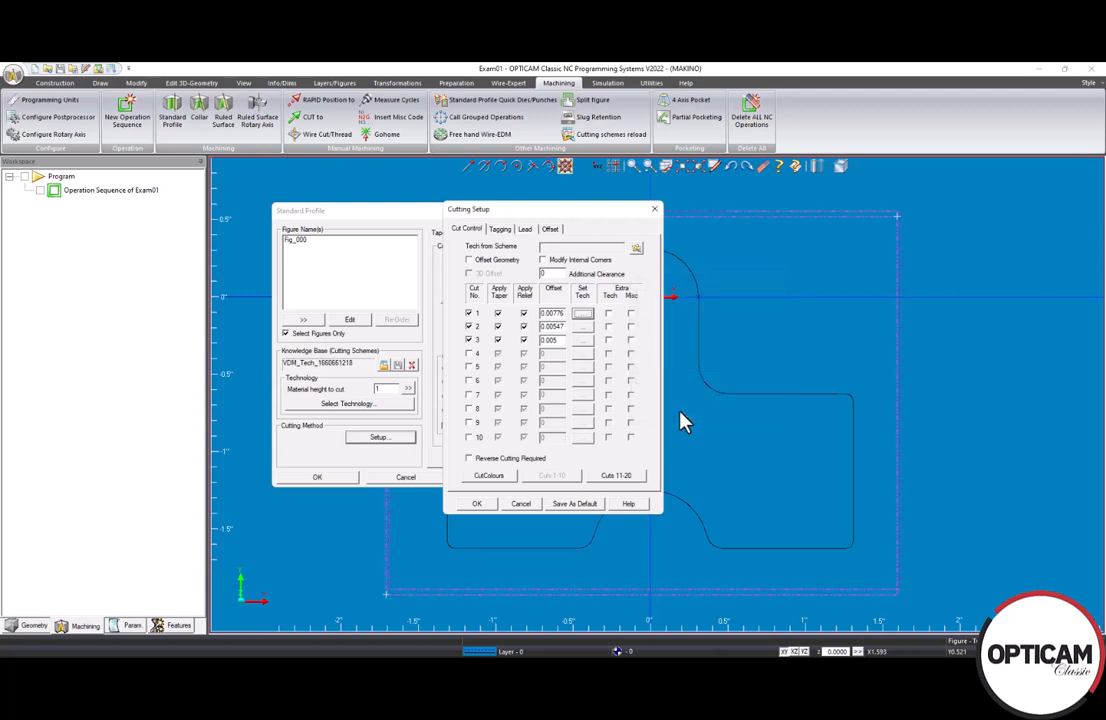
left_click(583, 315)
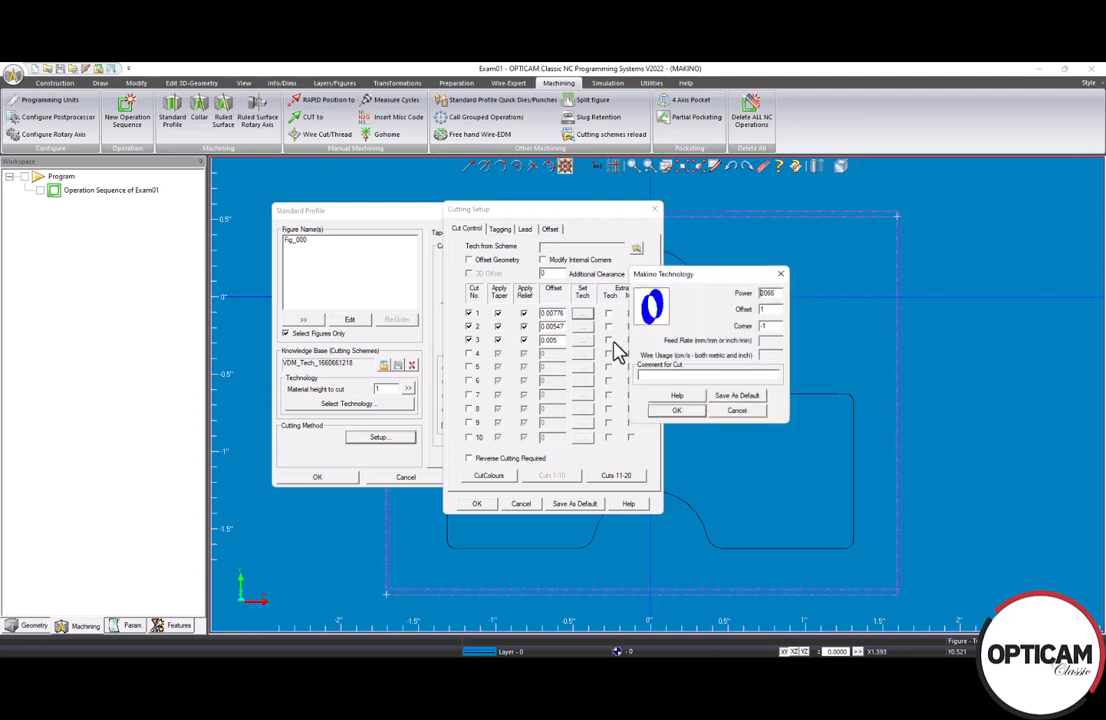
left_click(677, 410)
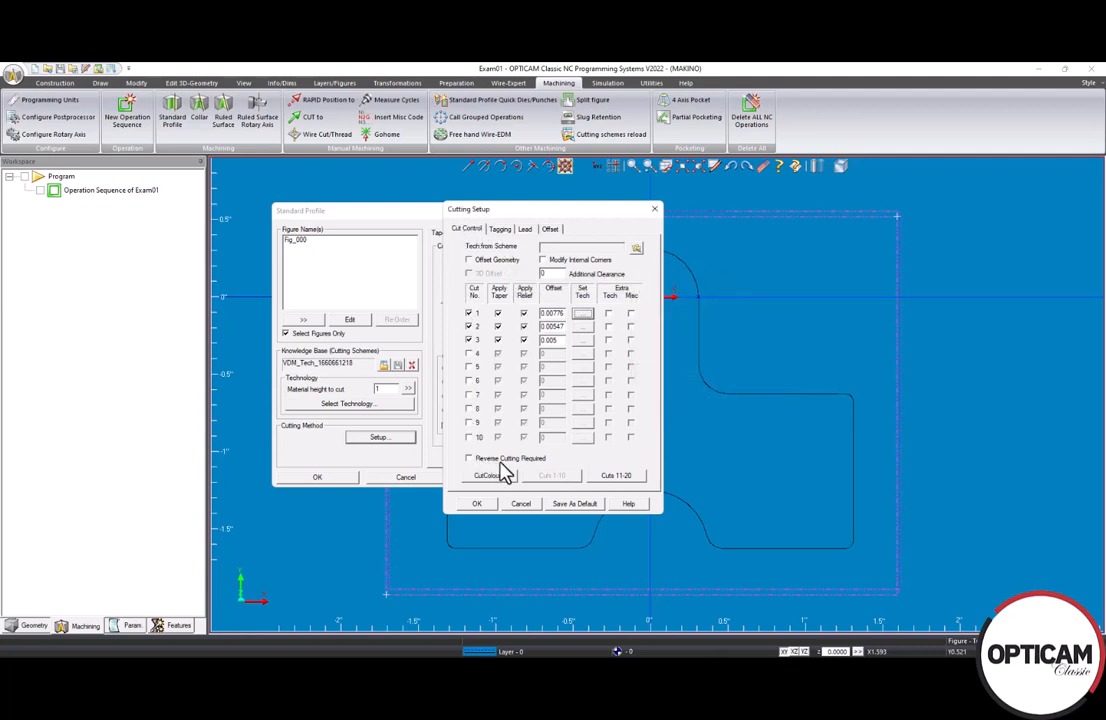
left_click(480, 462)
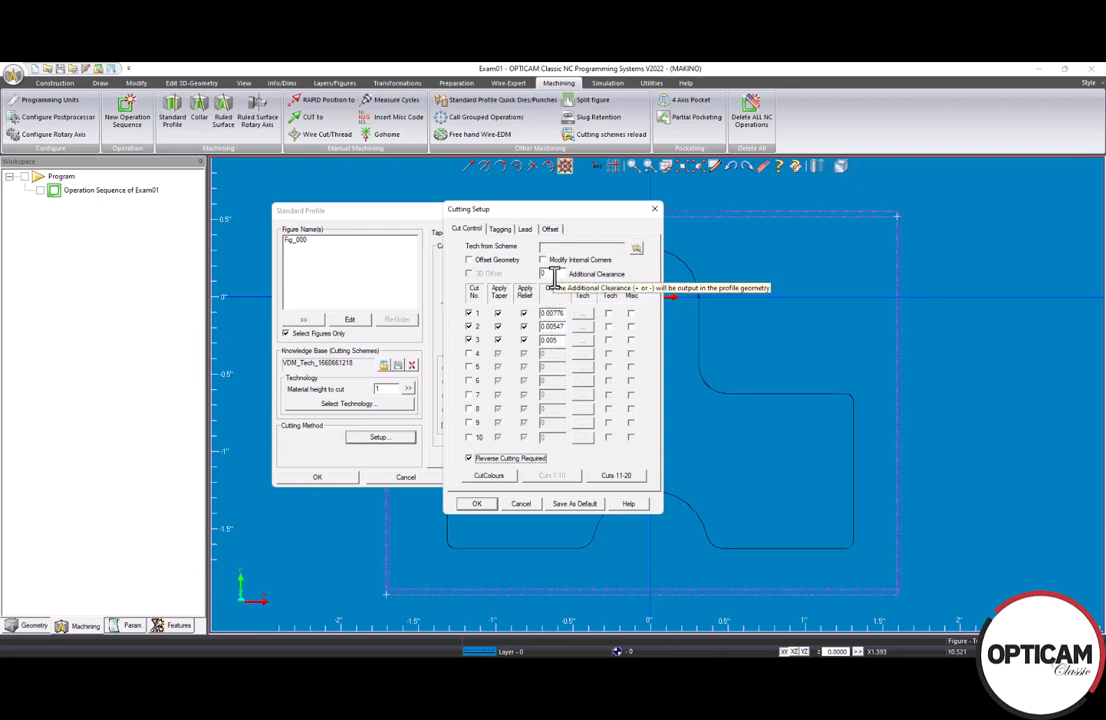
Set the tag's end stop distance to .05 and its lead-off to .05.
left_click(498, 231)
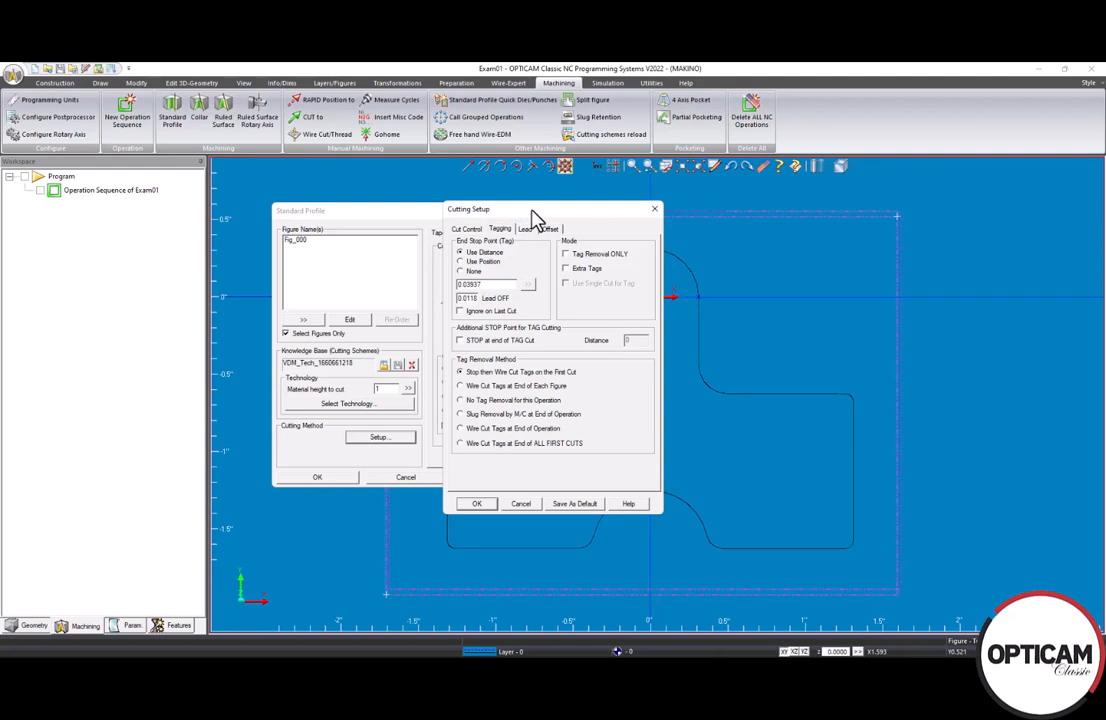
left_click_drag(493, 285, 419, 285)
left_click_drag(462, 297, 525, 298)
left_click_drag(553, 212, 502, 214)
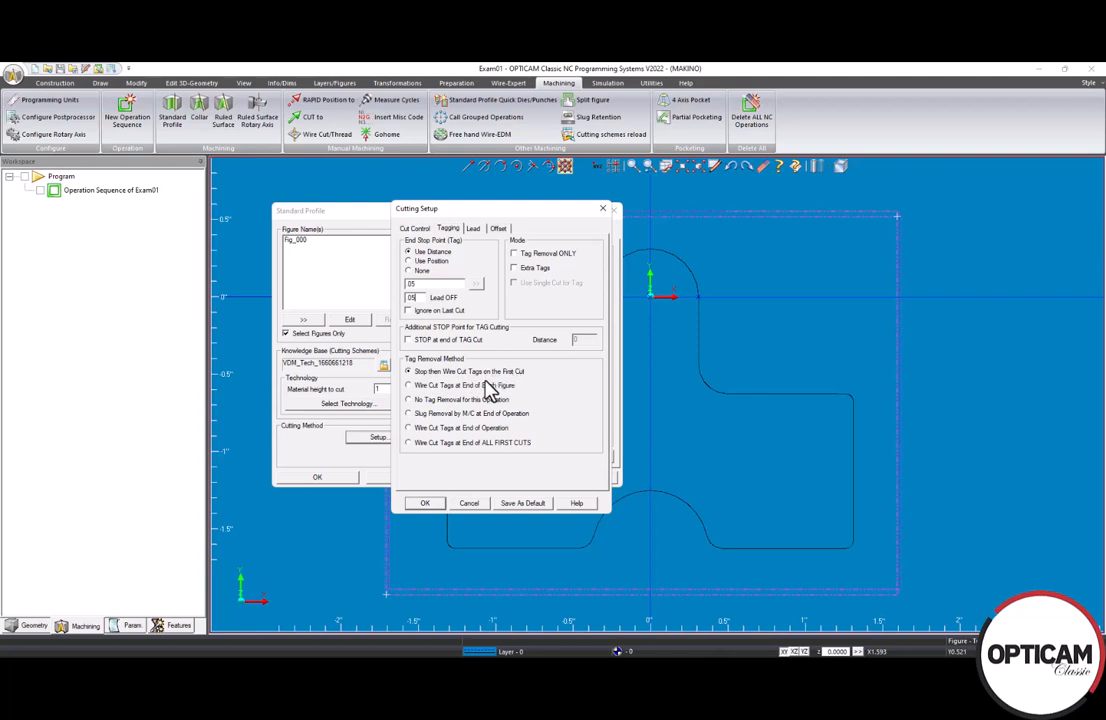
Review the lead and offset settings, accept the cutting setup, and generate the profile operation's toolpath.
left_click(473, 230)
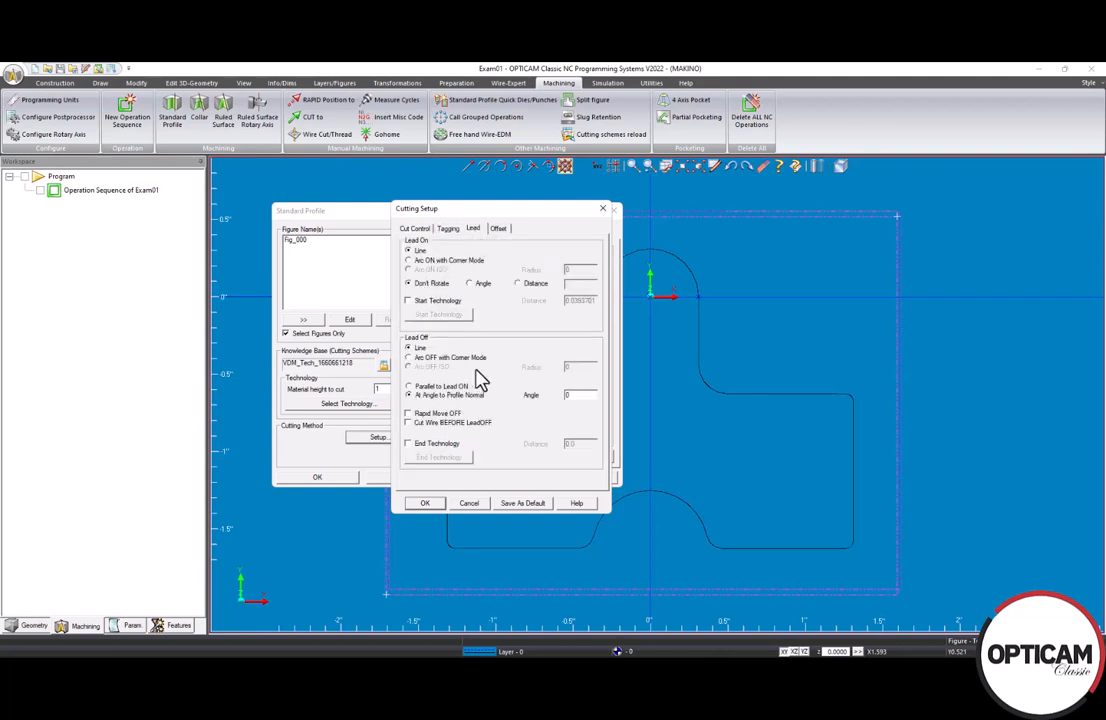
left_click(499, 230)
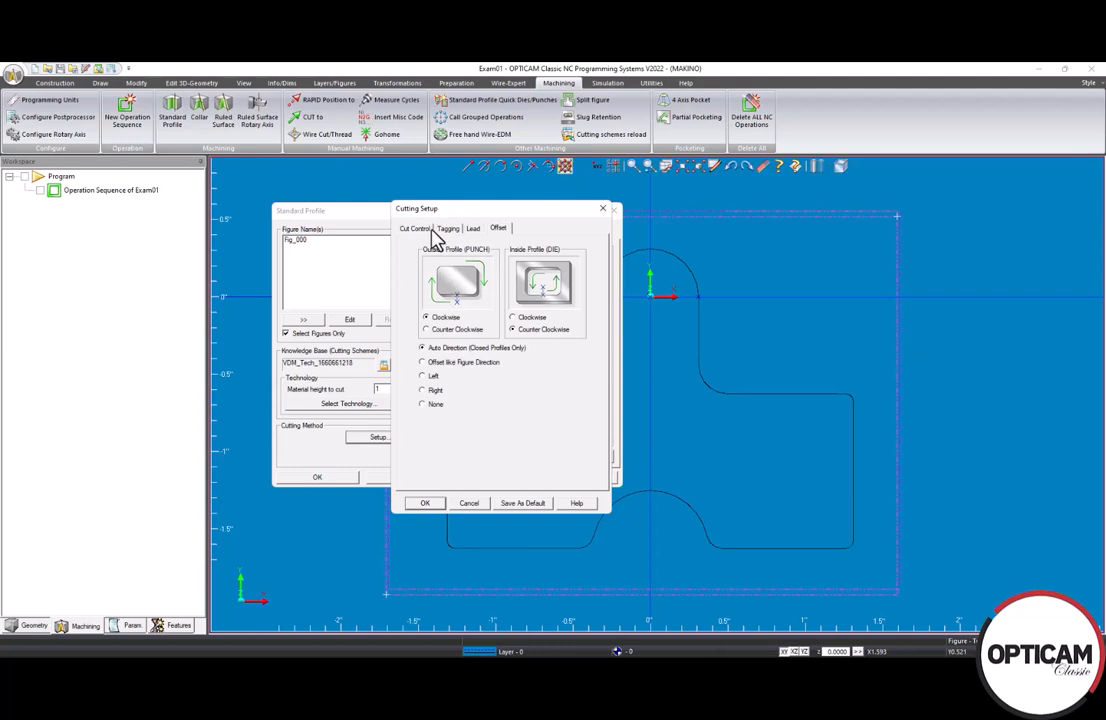
left_click(420, 229)
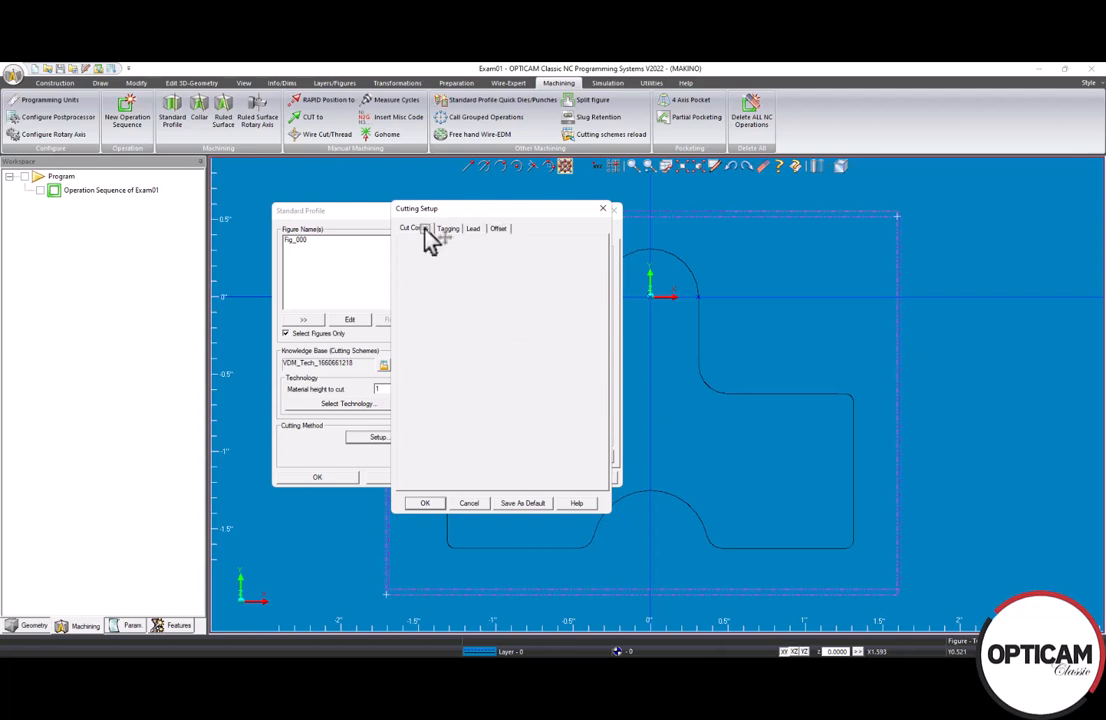
left_click(424, 504)
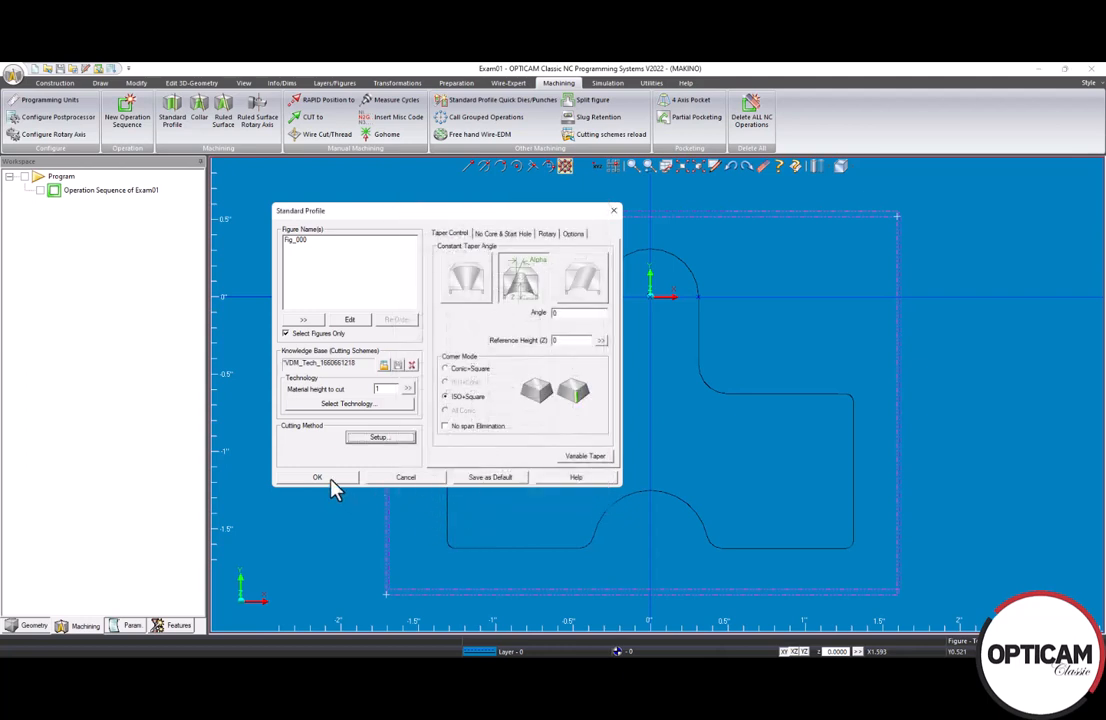
left_click(318, 477)
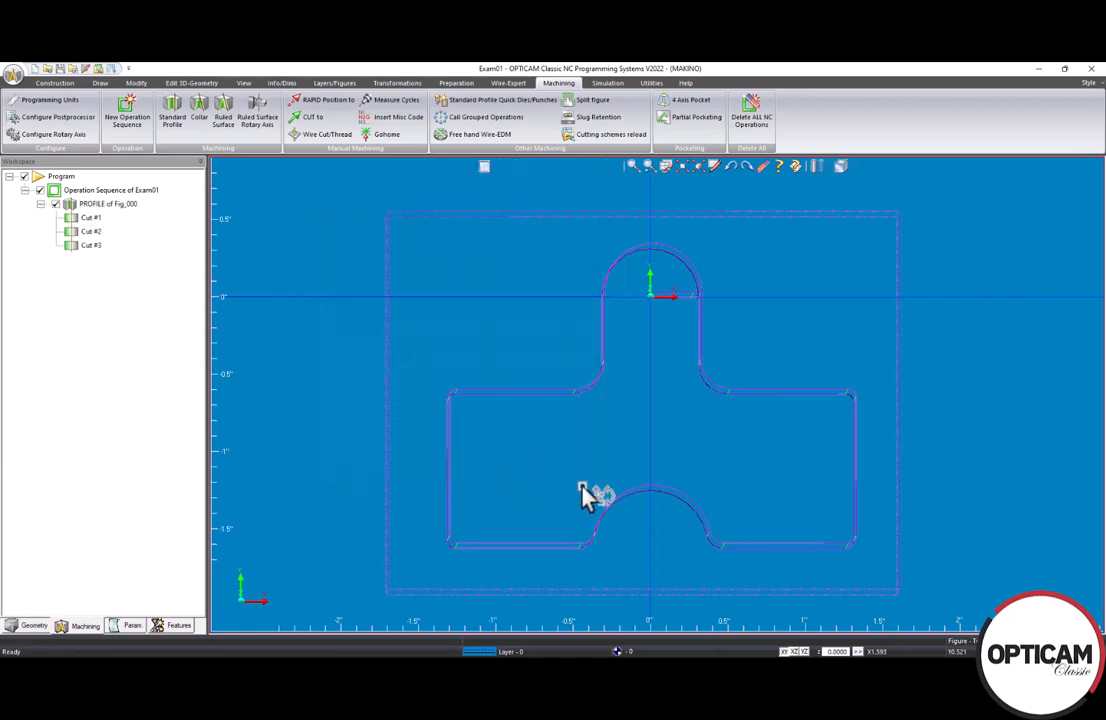
middle_click_drag(590, 470, 642, 424)
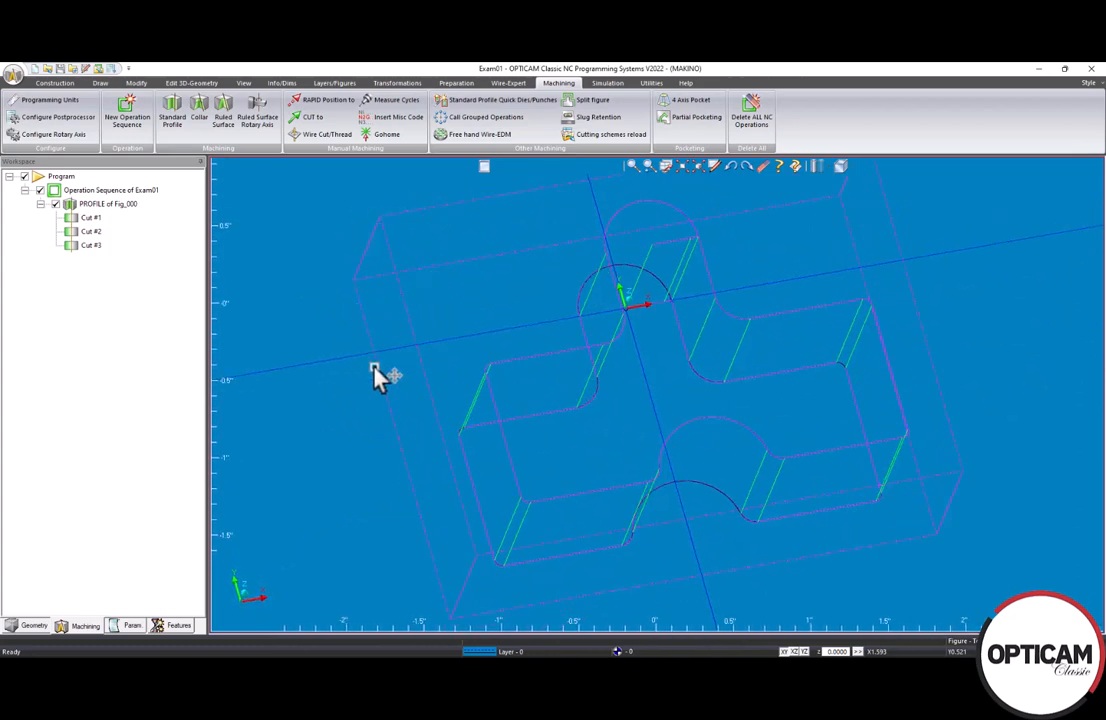
Hide the Fig_000 profile operation's toolpath and re-create the wire-frame NC.
middle_click_drag(642, 425, 649, 395)
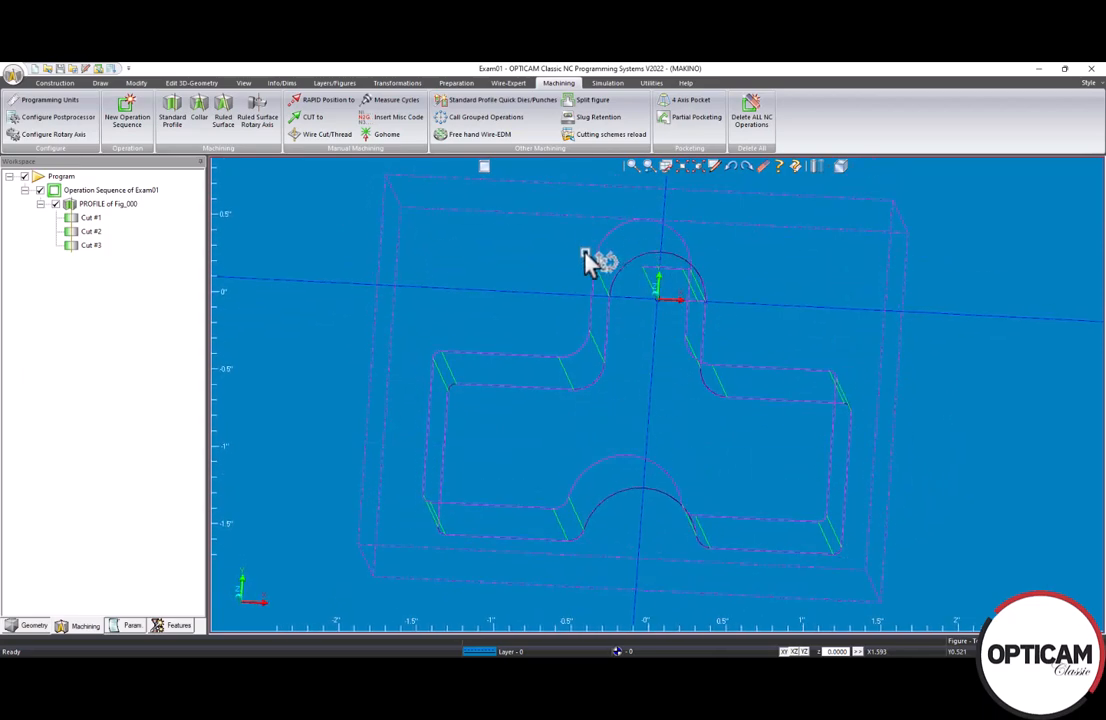
middle_click_drag(662, 498, 637, 375)
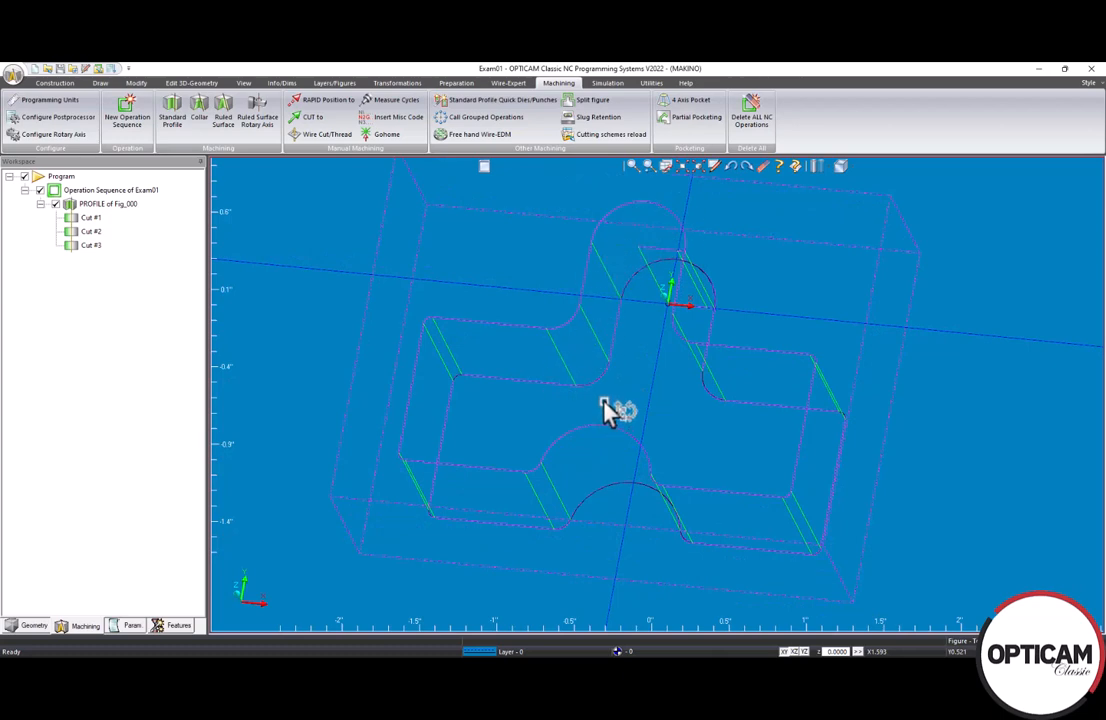
middle_click_drag(605, 410, 547, 405)
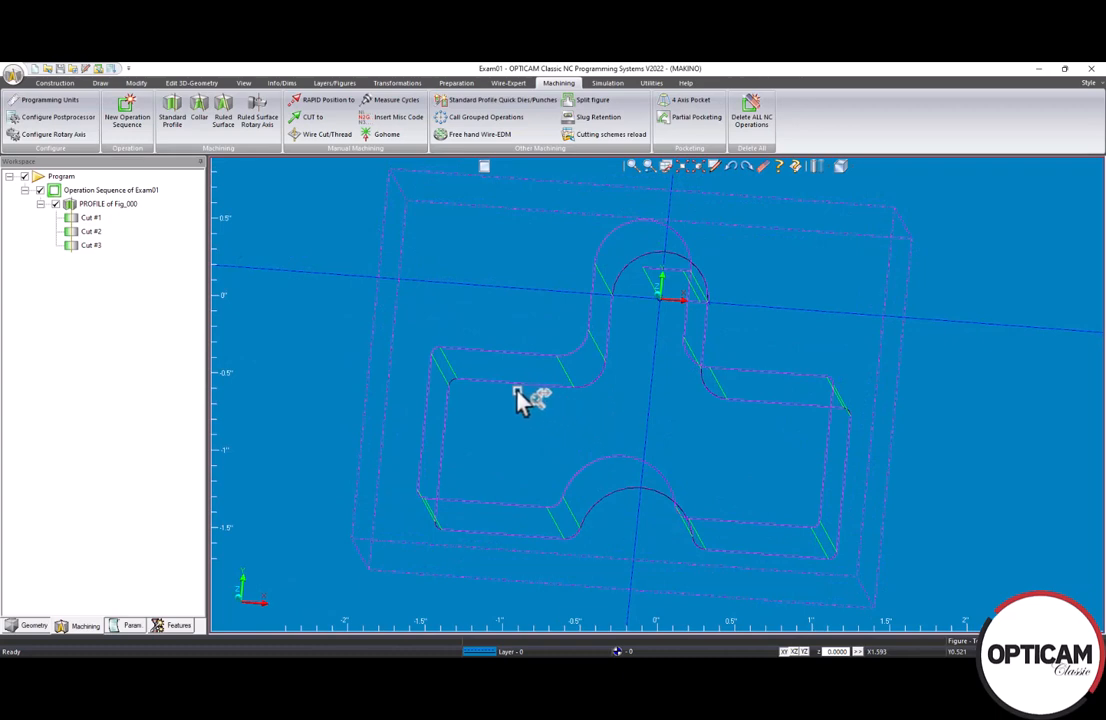
left_click(56, 205)
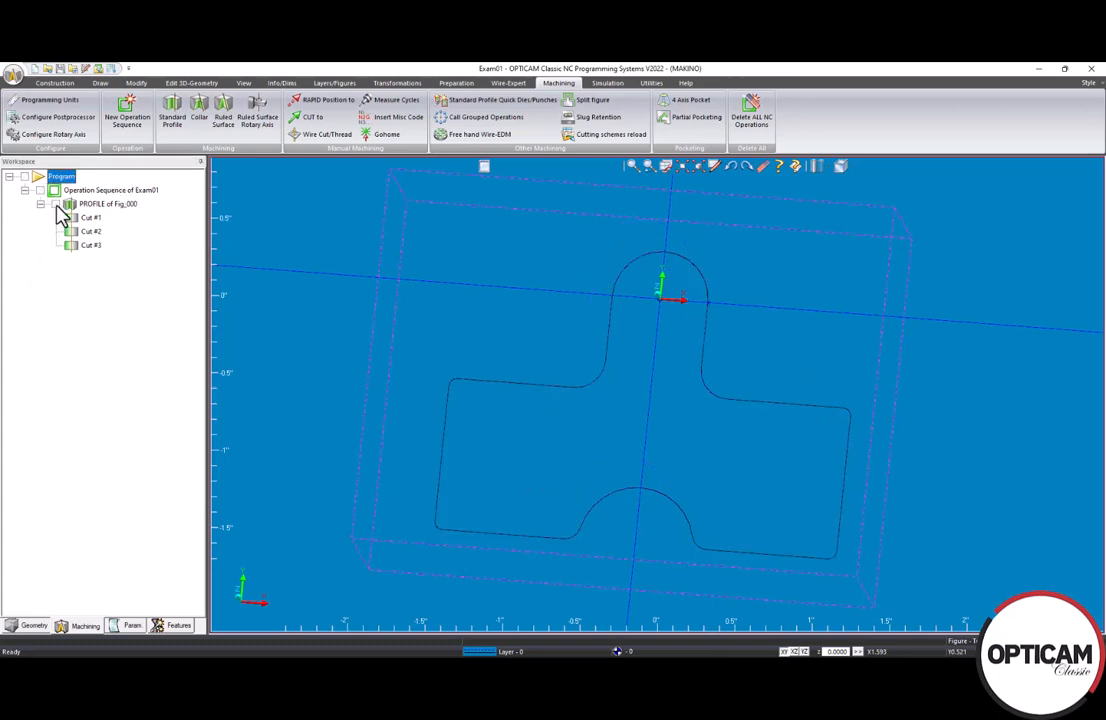
left_click(606, 84)
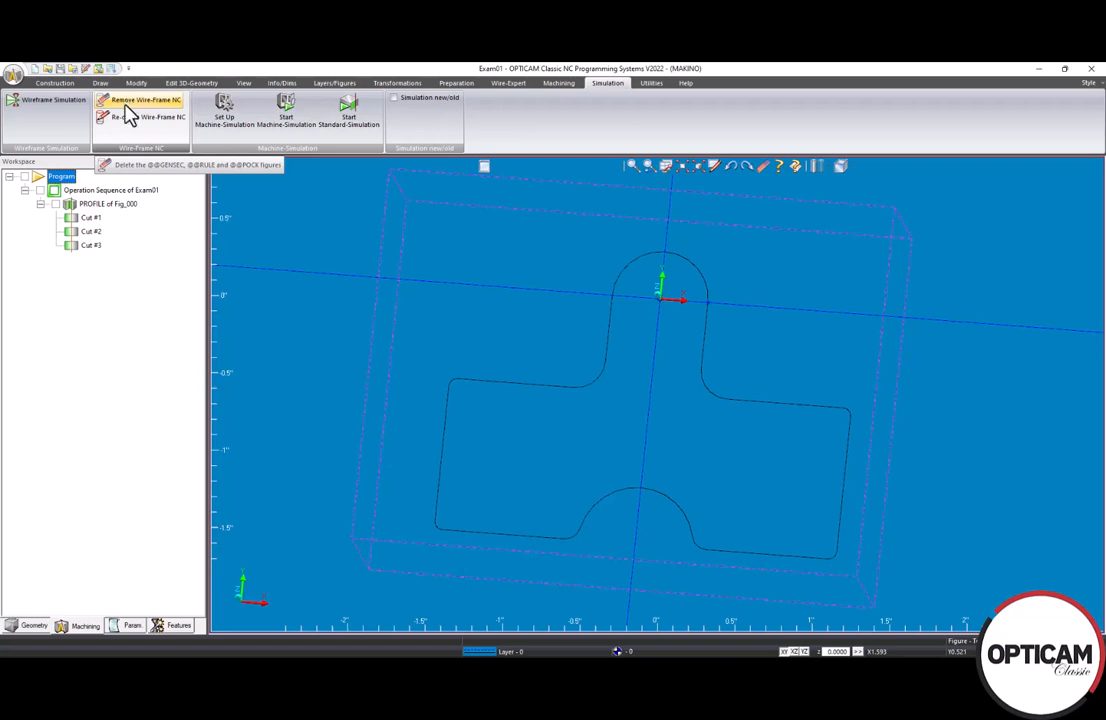
left_click(128, 120)
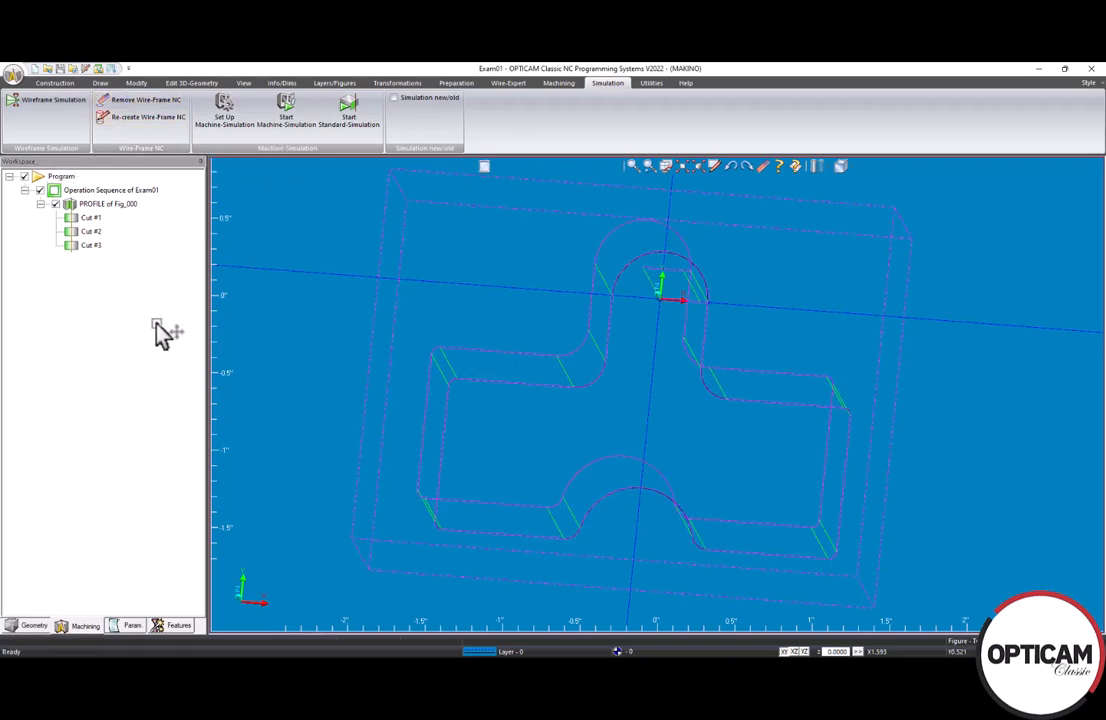
Examine the re-created wire-frame toolpath around the lead-in and along the height of the billet.
left_click_drag(647, 430, 727, 256)
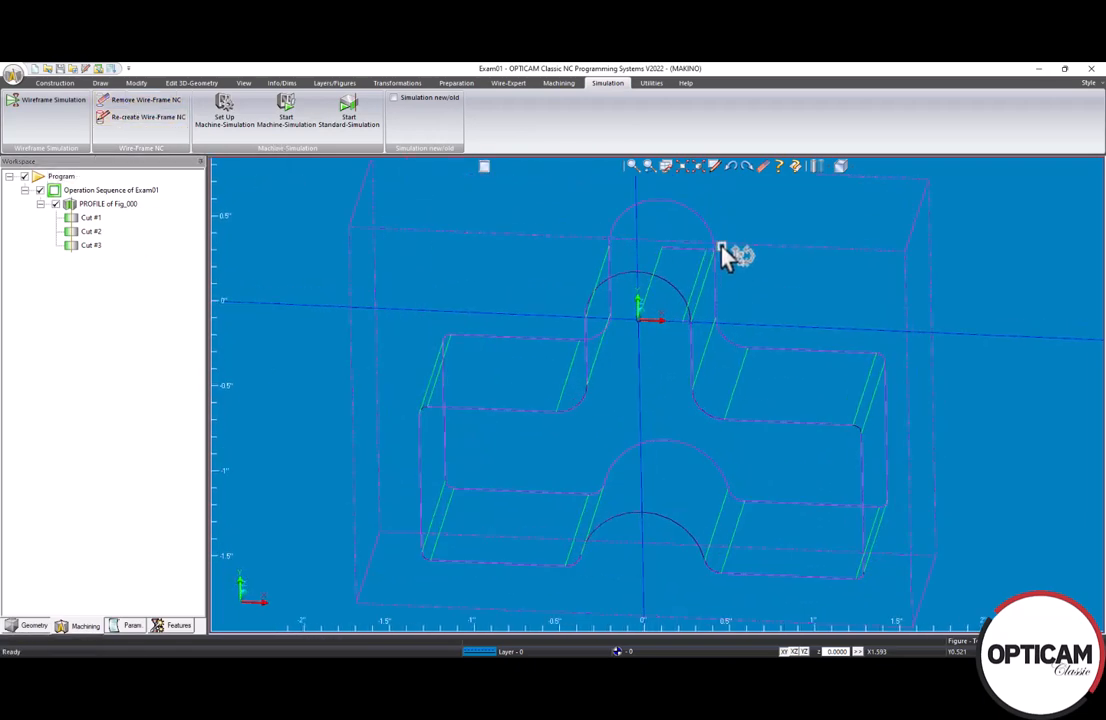
scroll(727, 256, "up", 5)
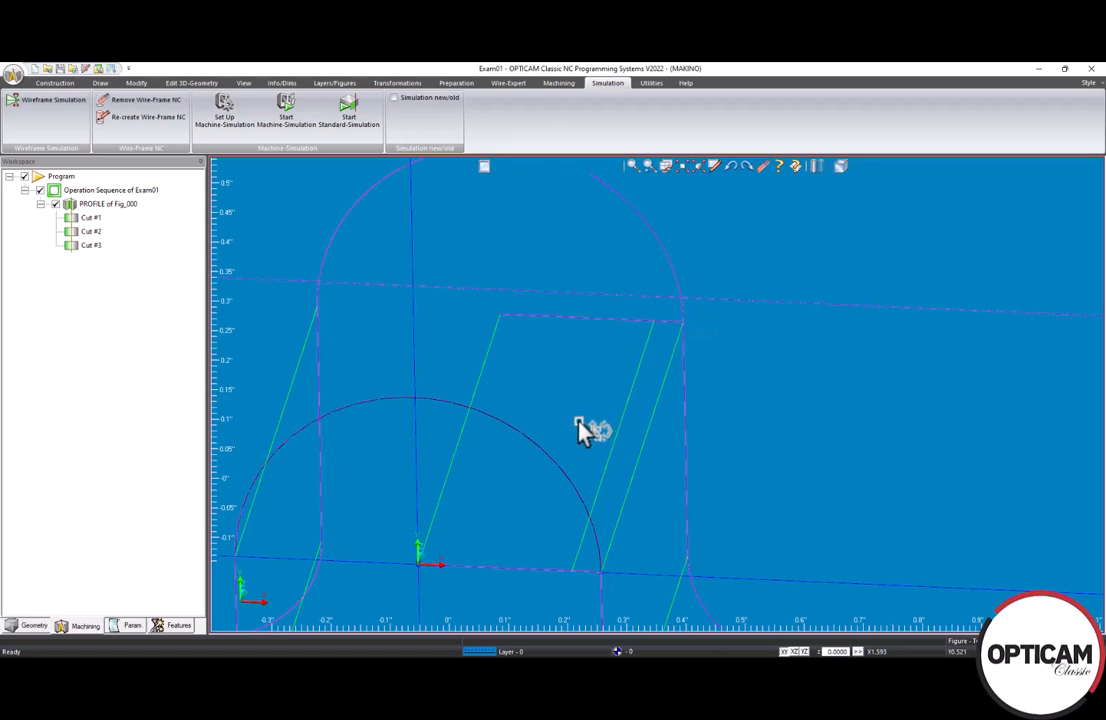
scroll(585, 428, "down", 6)
left_click_drag(585, 425, 550, 376)
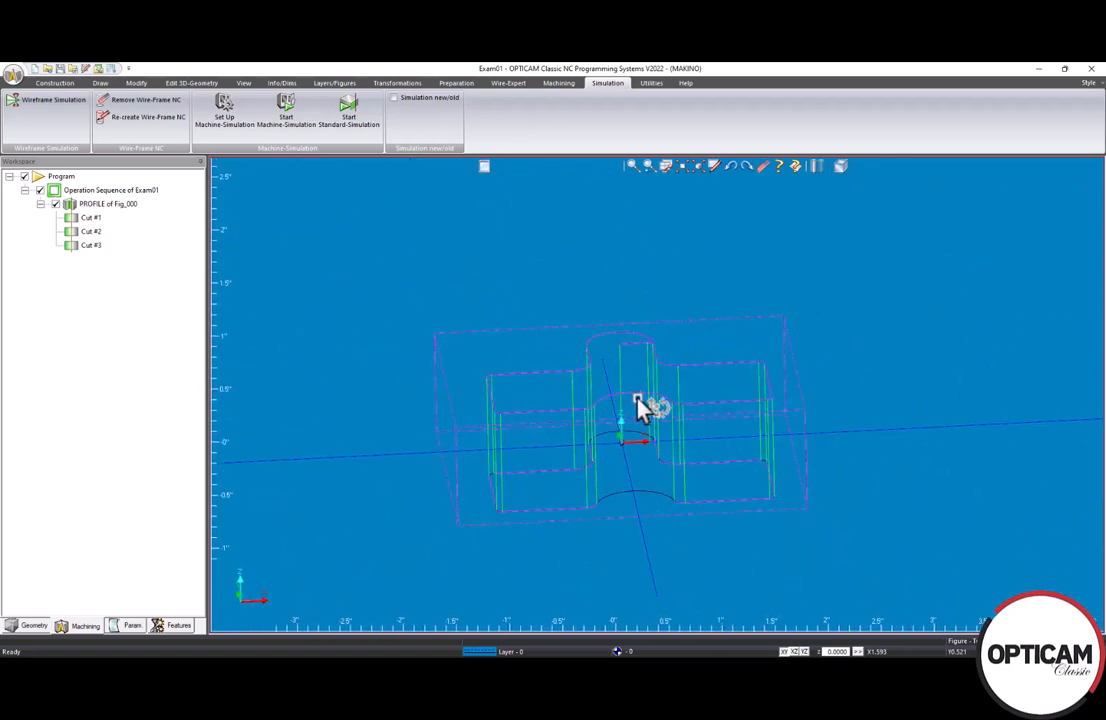
mouse_move(640, 408)
left_mouse_down()
mouse_move(649, 420)
mouse_move(647, 390)
mouse_move(648, 413)
left_mouse_up()
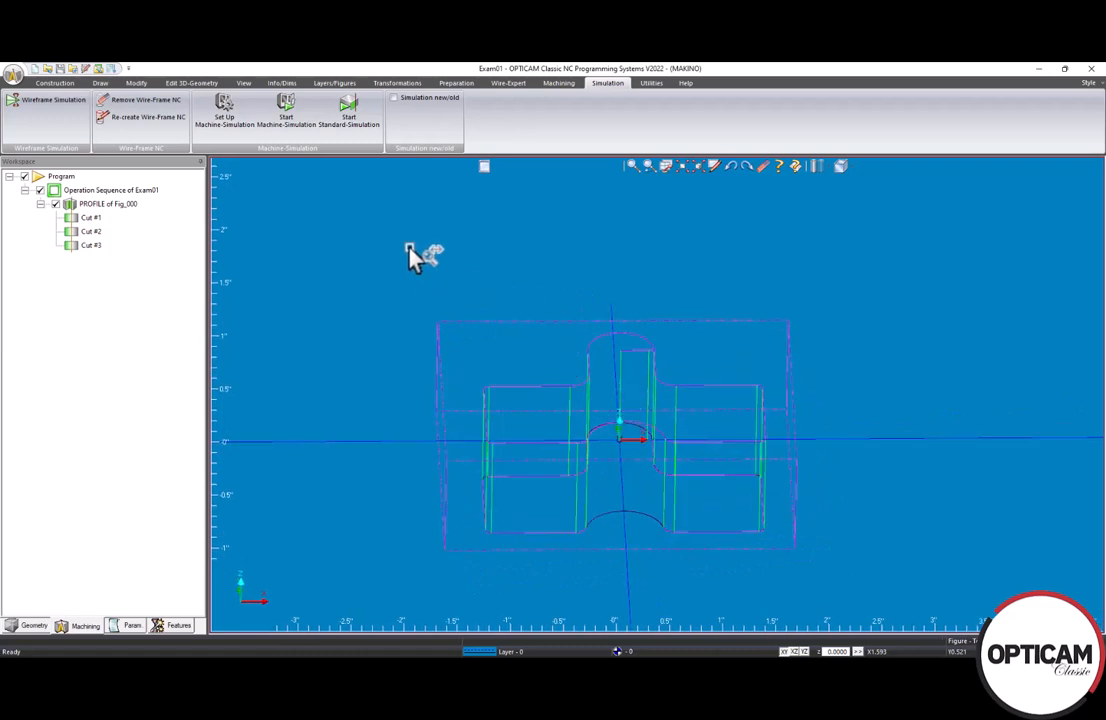
Enable transparency for the billet in the solid simulation and set its transparency factor to 60.
left_click_drag(630, 425, 641, 456)
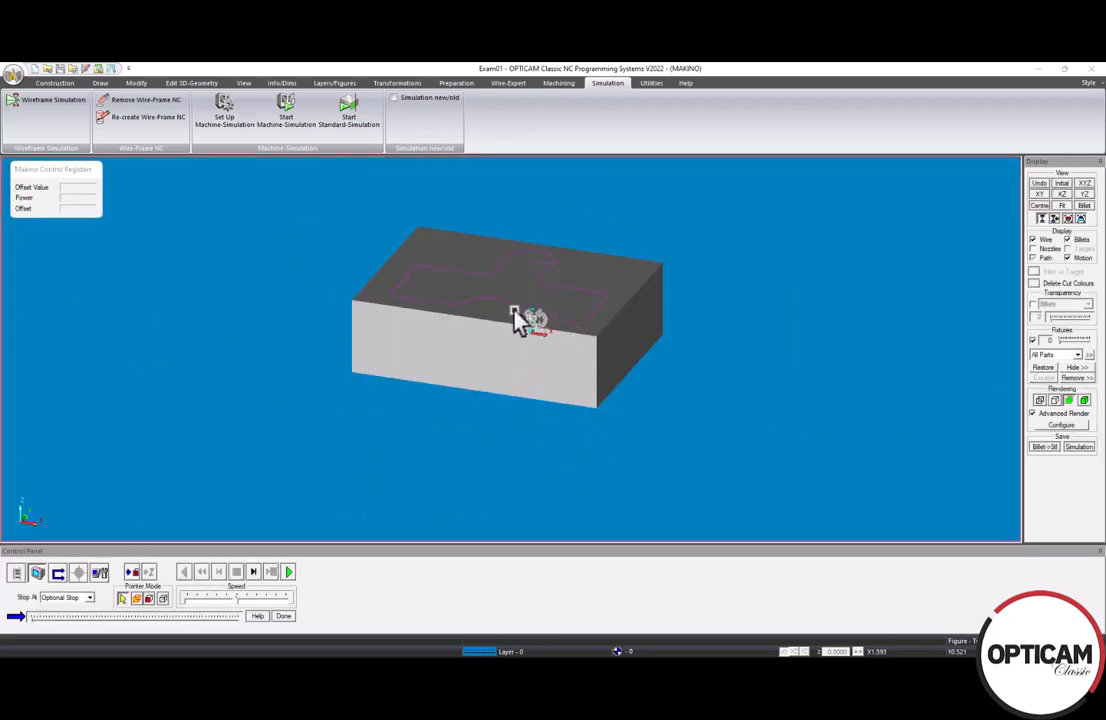
scroll(513, 313, "up", 3)
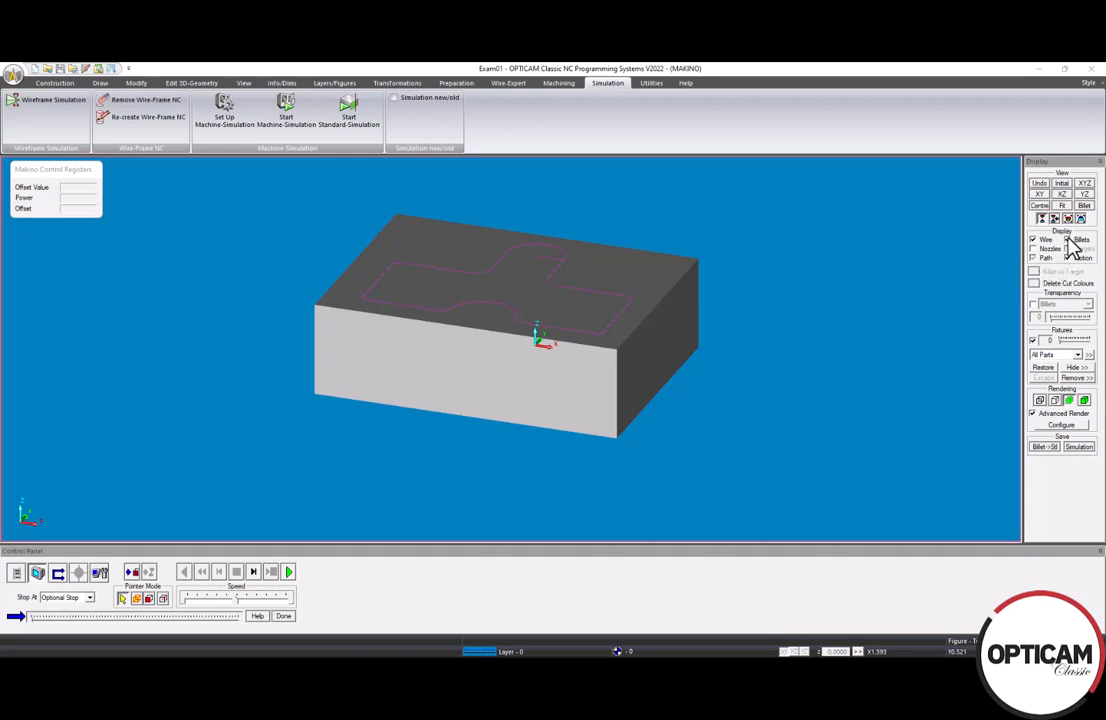
left_click(1033, 305)
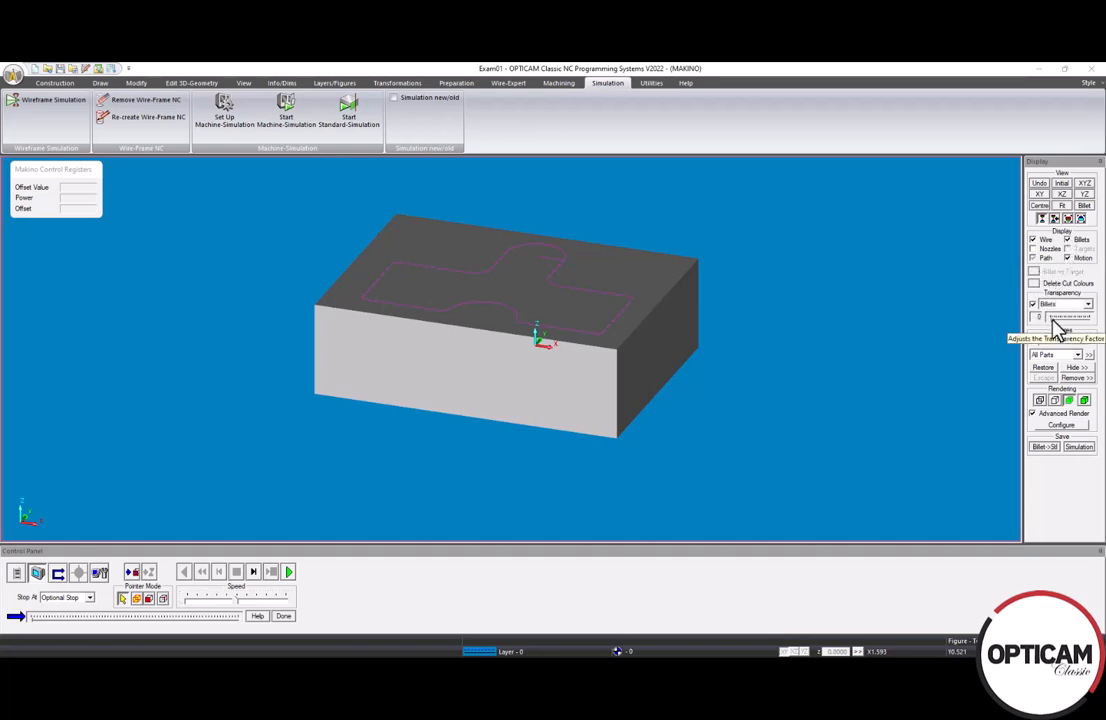
left_click_drag(1051, 321, 1076, 327)
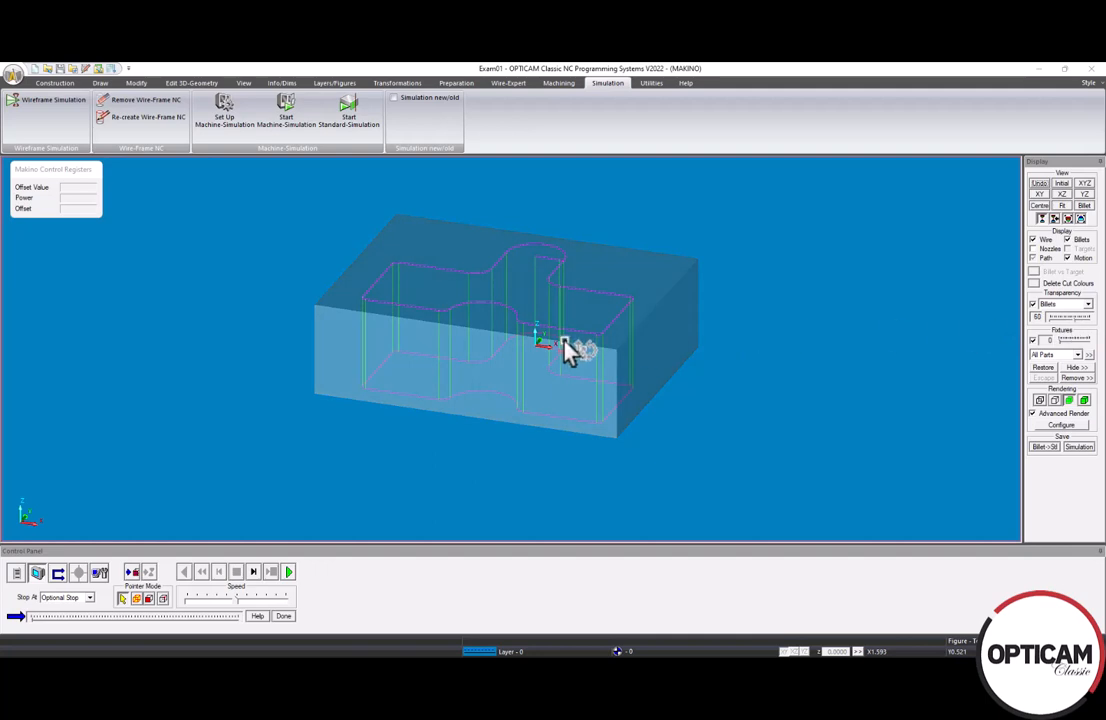
middle_click_drag(563, 350, 617, 350)
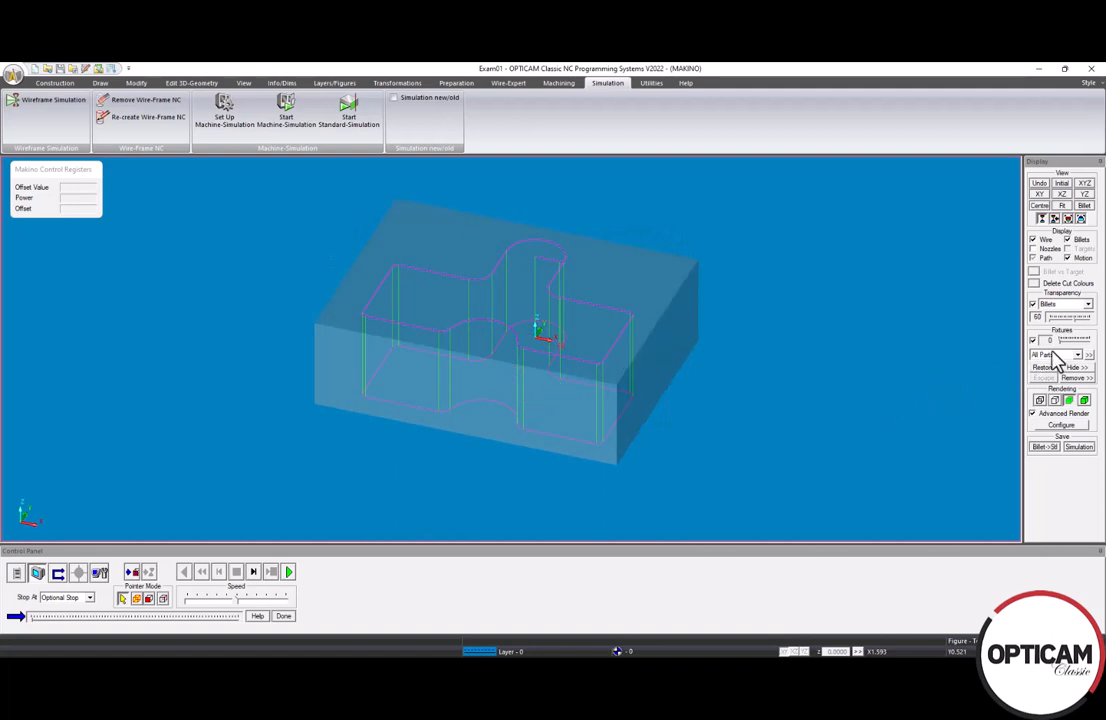
left_click(1089, 305)
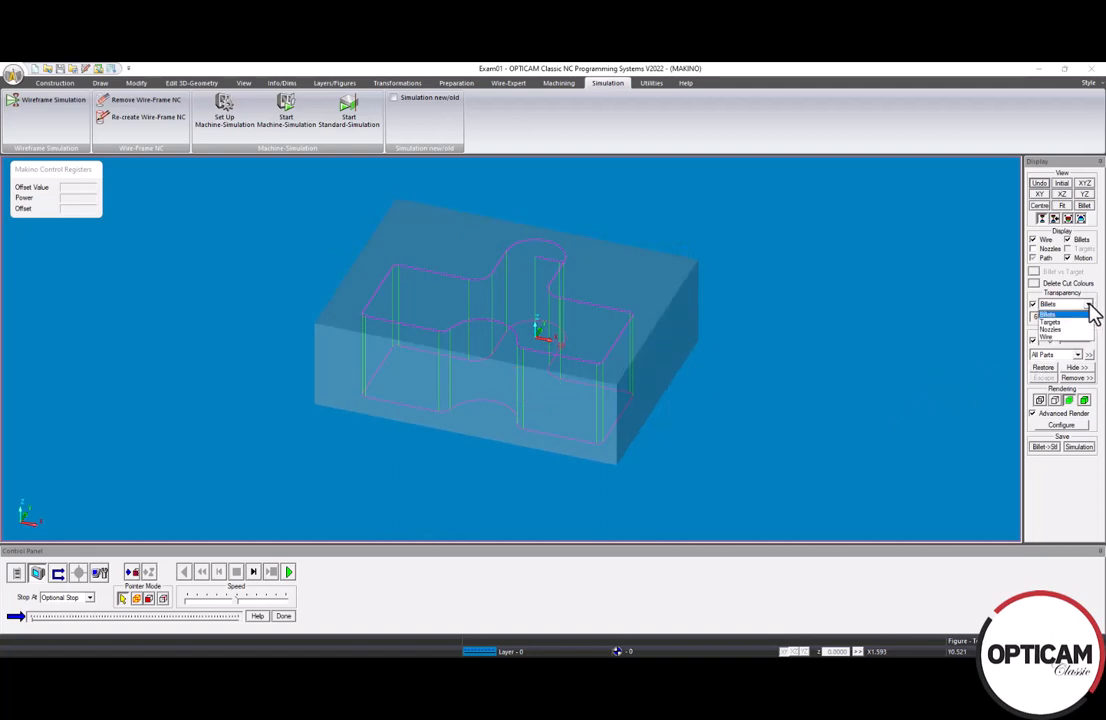
left_click(1088, 313)
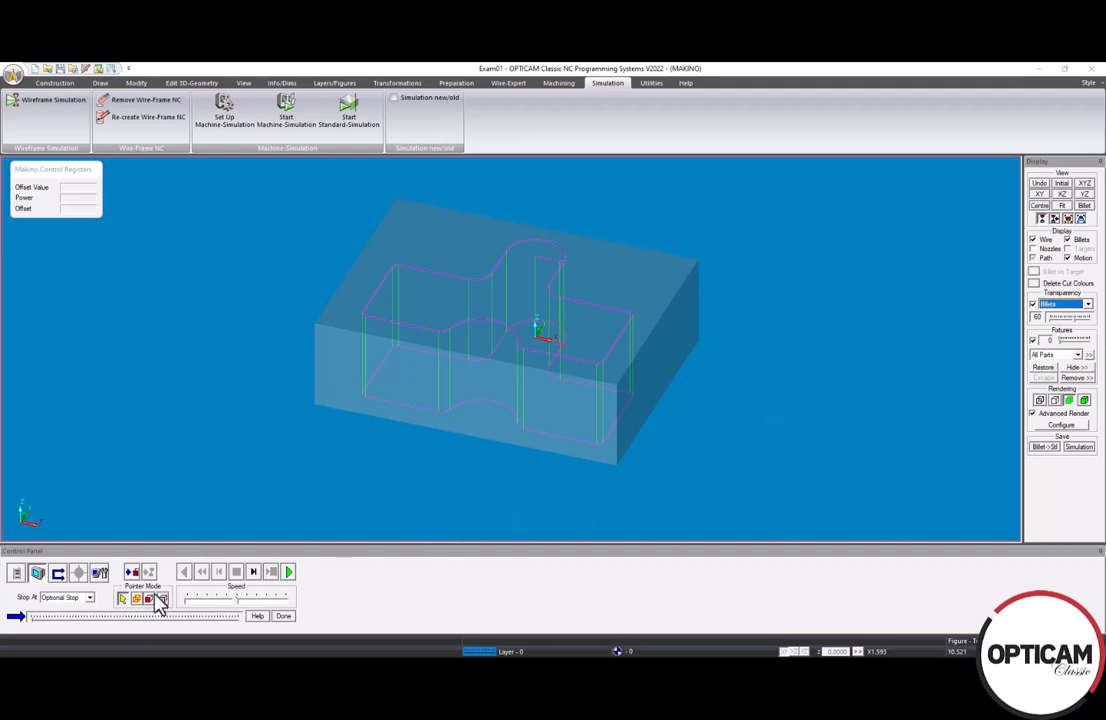
Keep the simulation stopping at Optional Stop, reduce its speed, and run the first cut.
left_click(89, 597)
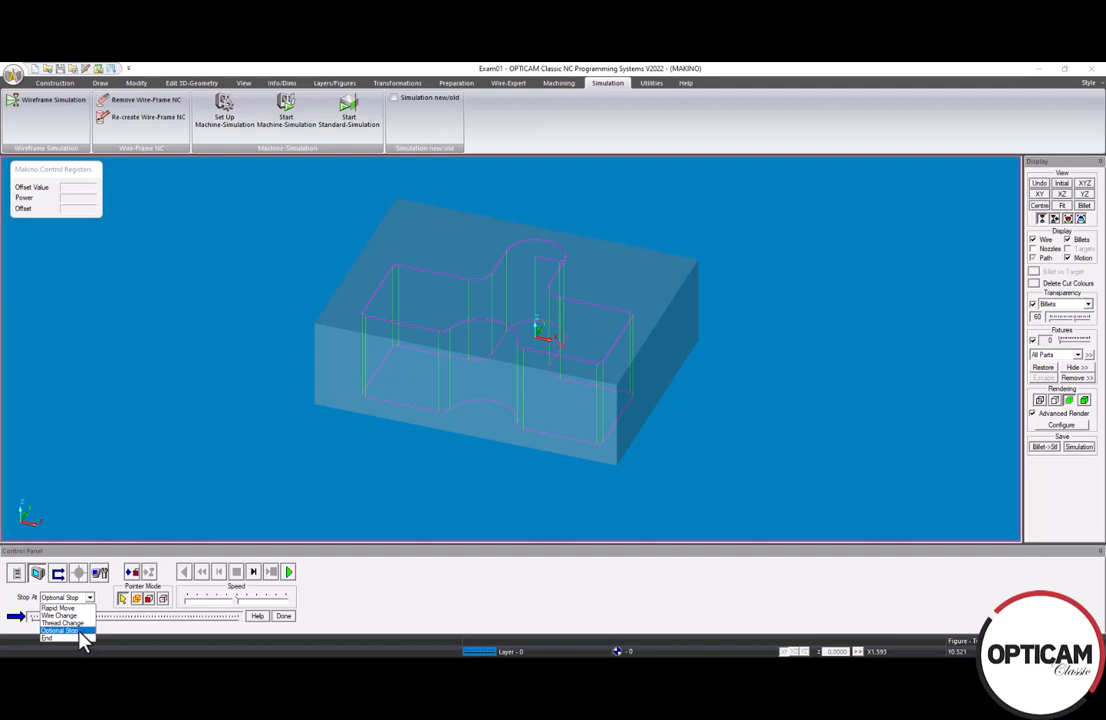
left_click(62, 631)
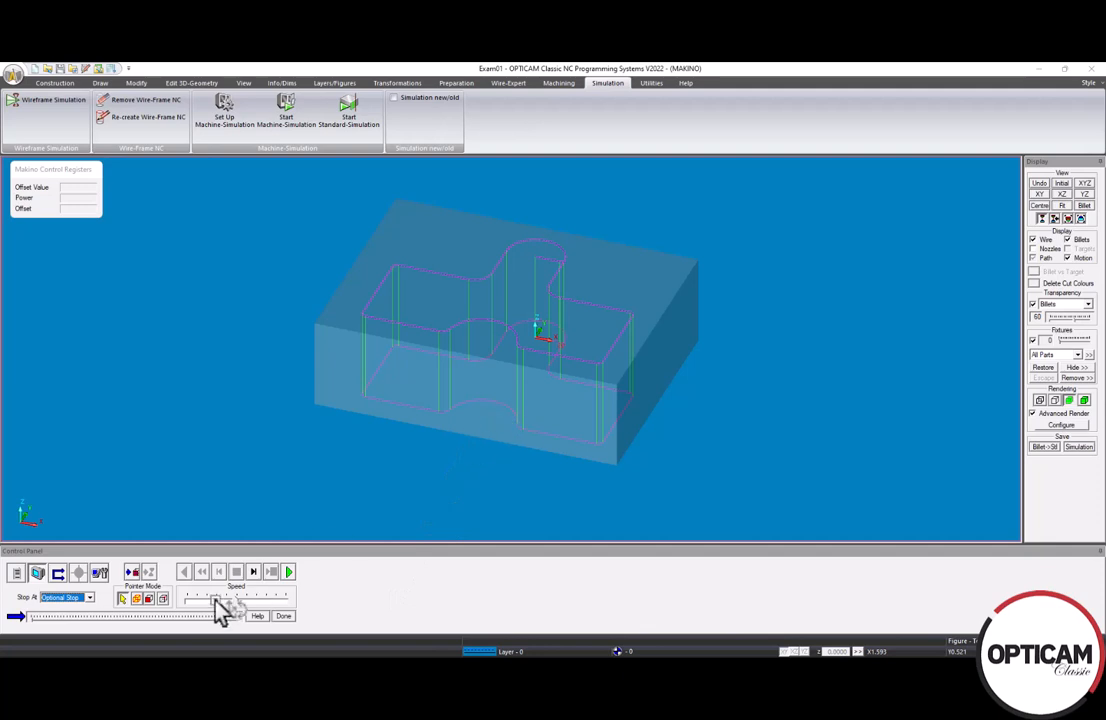
left_click_drag(216, 601, 236, 603)
left_click(240, 602)
left_click_drag(226, 601, 205, 605)
left_click(289, 577)
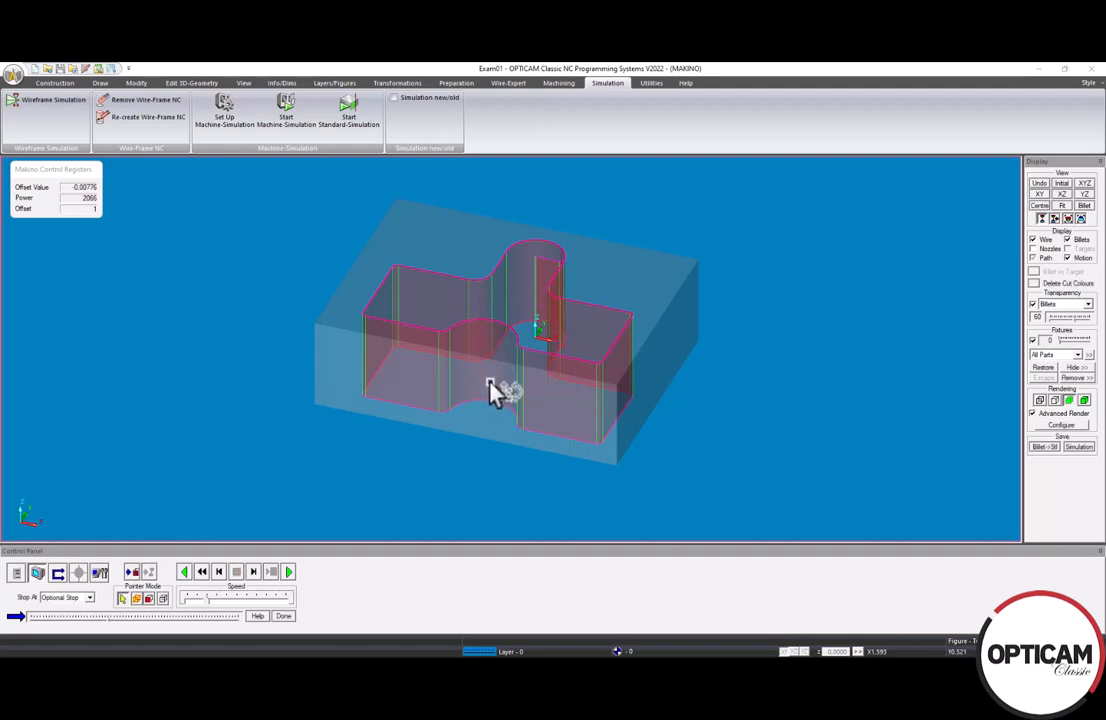
Inspect the wire's position at the uncut tag and resume the simulation to cut the tag off.
left_click_drag(502, 355, 676, 376)
right_click_drag(513, 247, 505, 340)
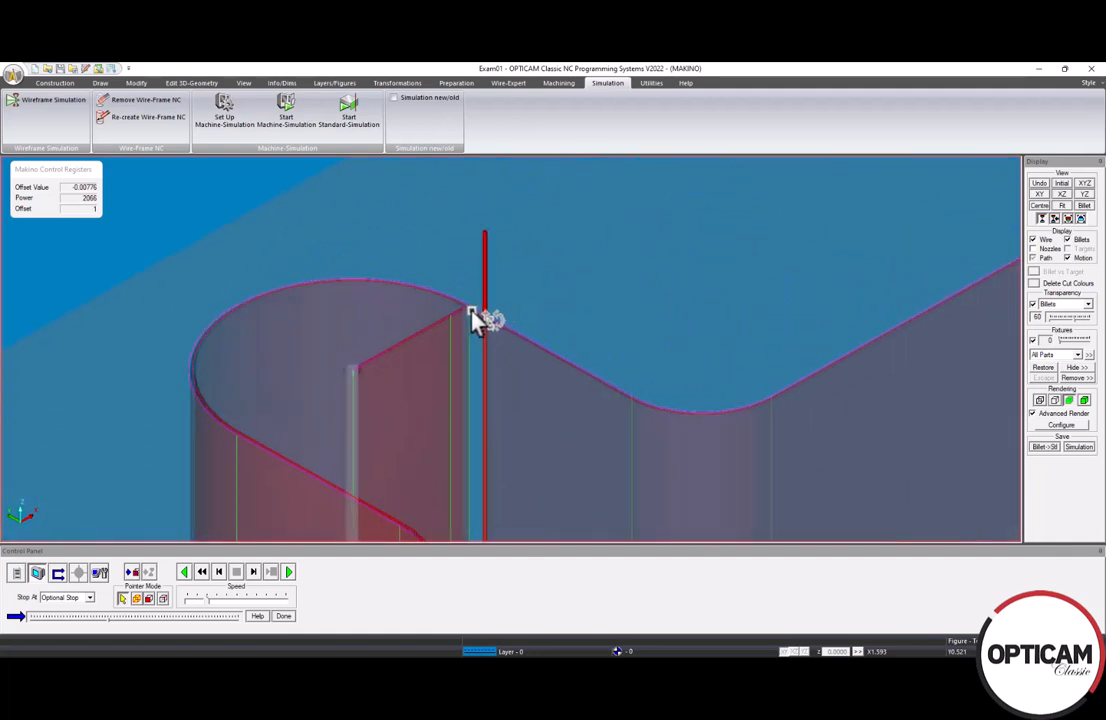
scroll(484, 333, "down", 10)
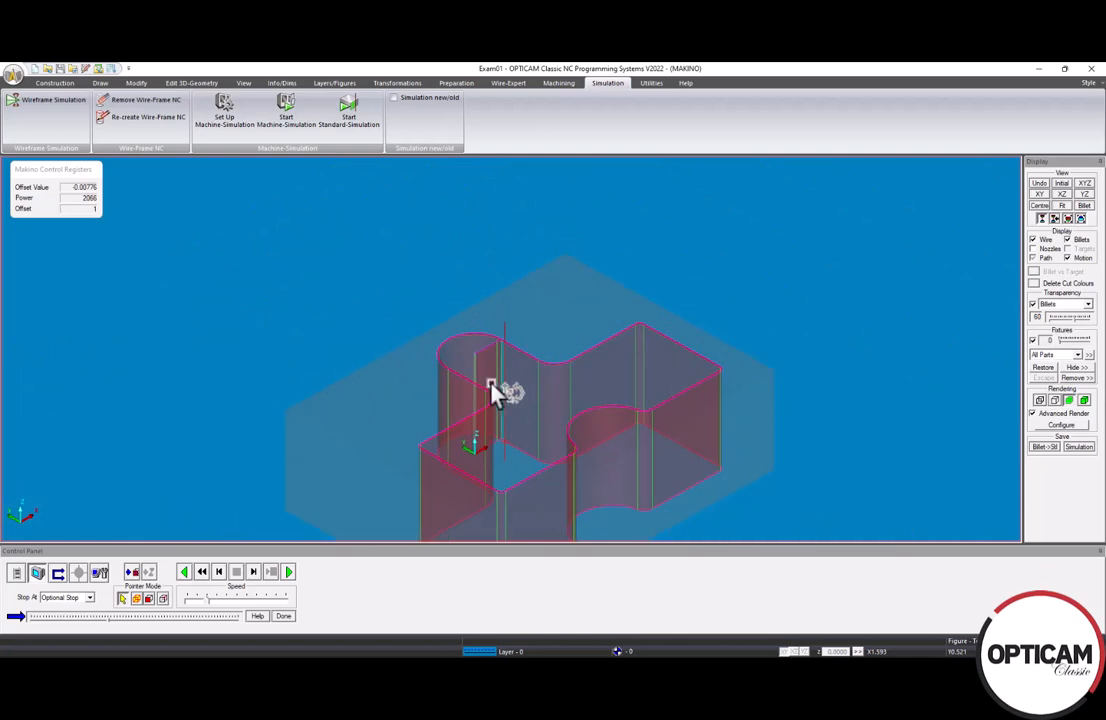
left_click(289, 573)
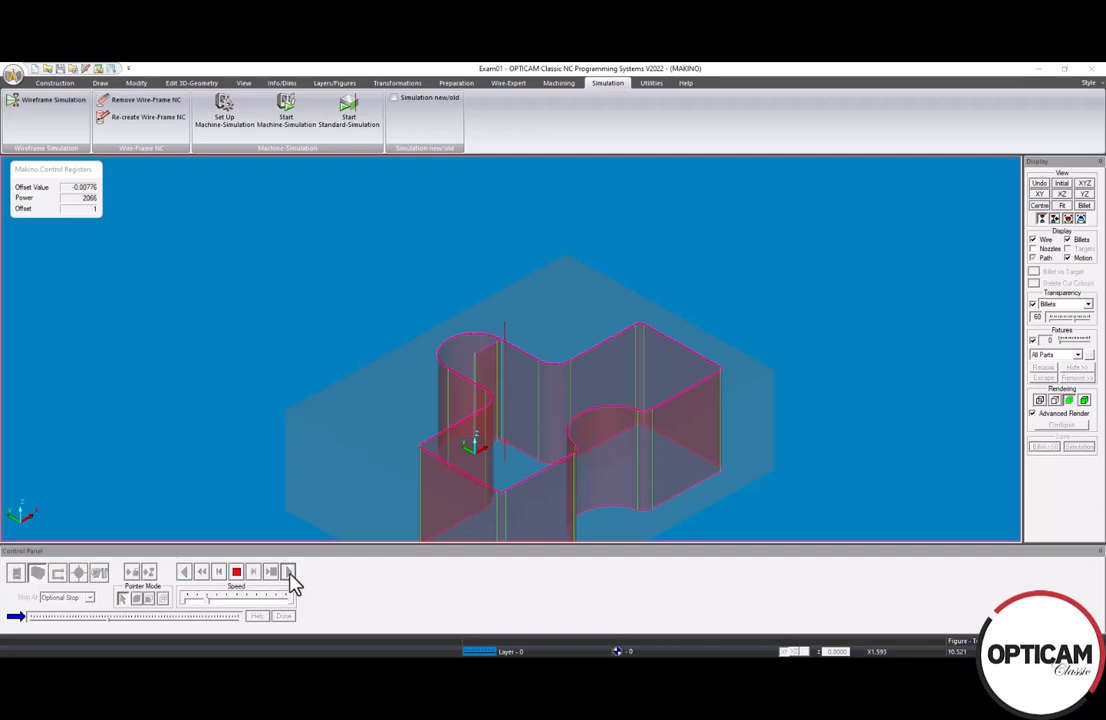
middle_click_drag(556, 465, 407, 465)
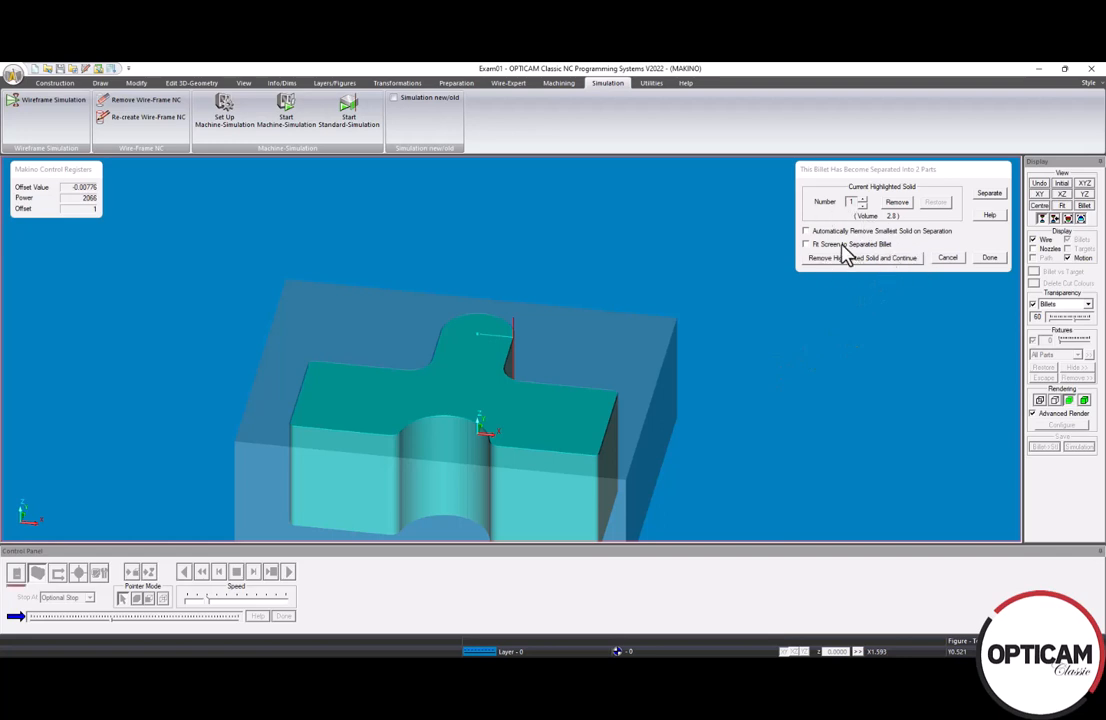
Test separating the highlighted solid from the billet in the +Z direction.
left_click(990, 196)
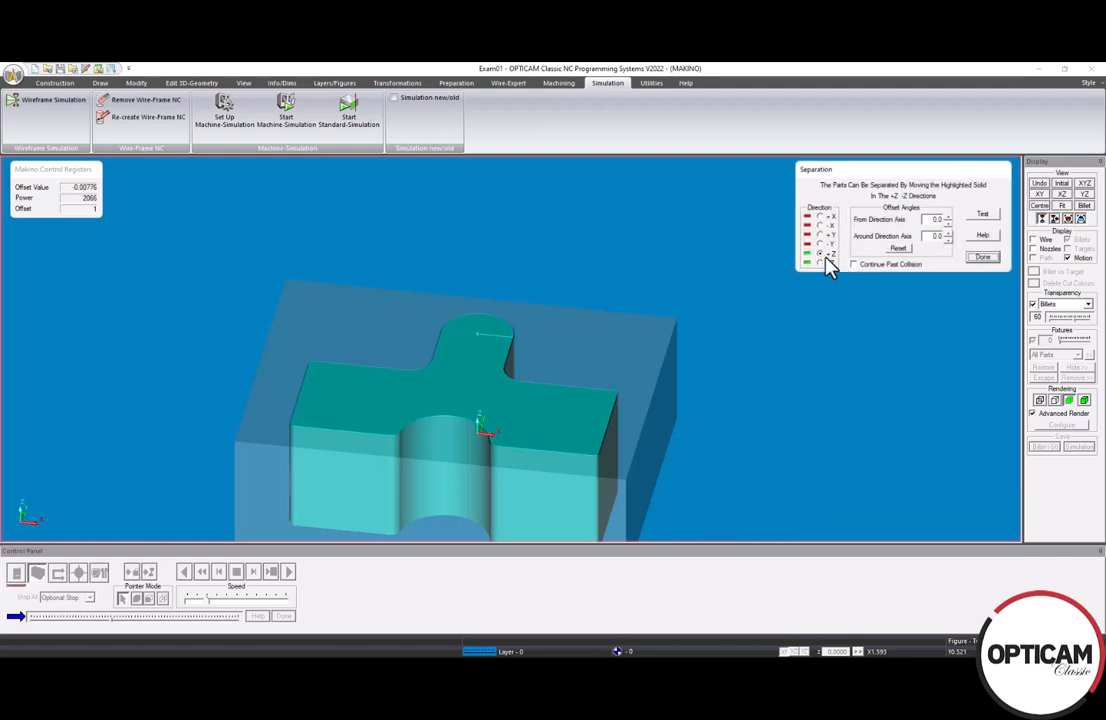
left_click(982, 217)
left_click(983, 258)
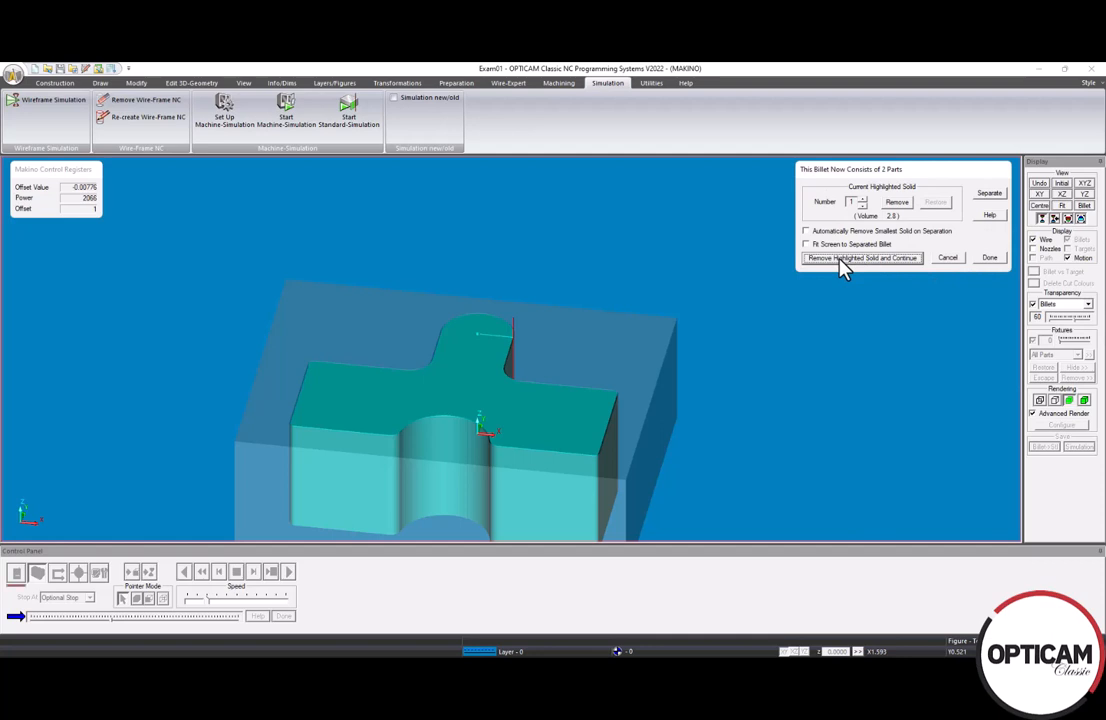
Remove the highlighted solid, continue the simulation through the remaining cuts, and finish the simulation.
left_click(843, 262)
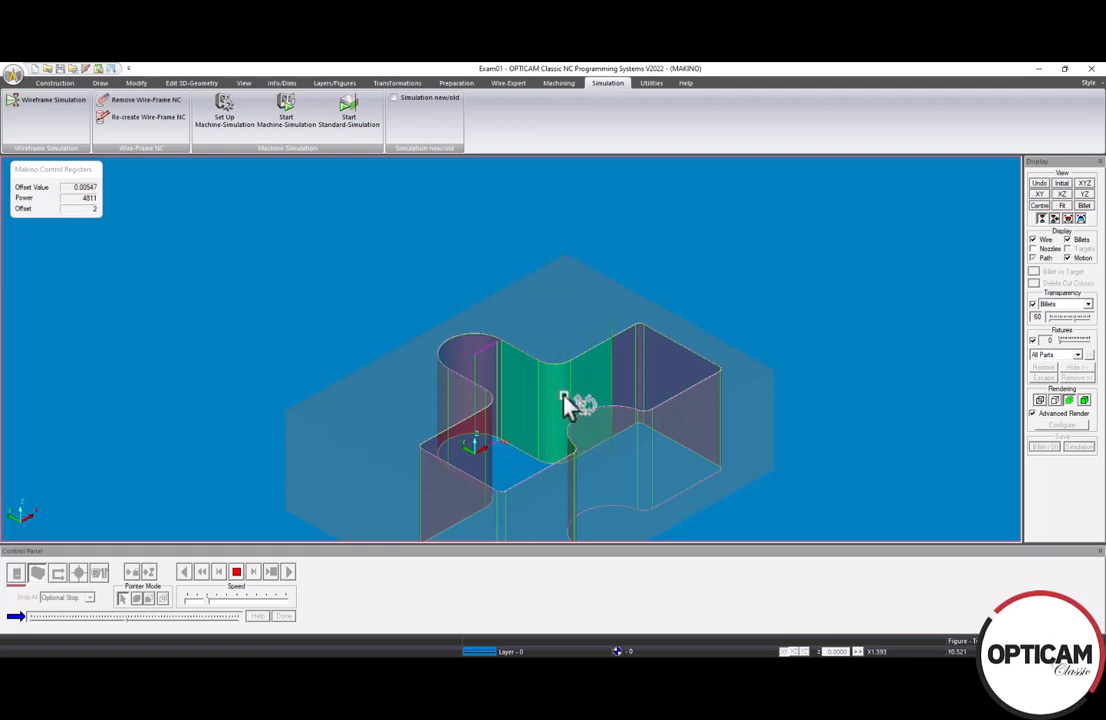
scroll(575, 430, "down", 1)
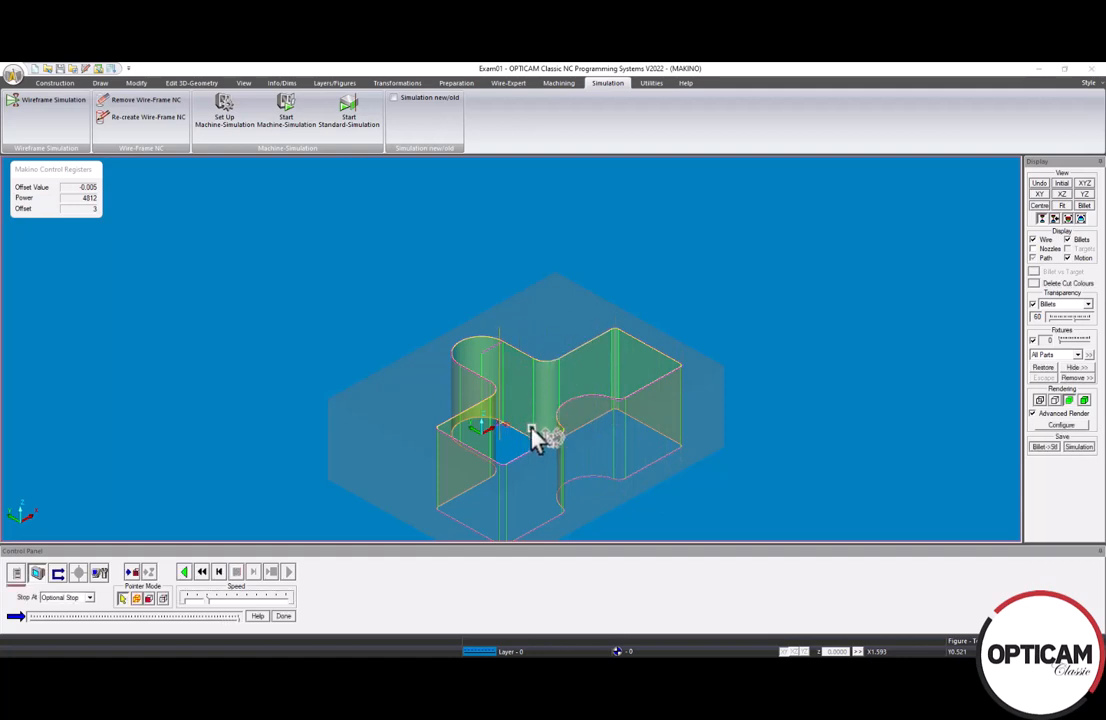
left_click(284, 616)
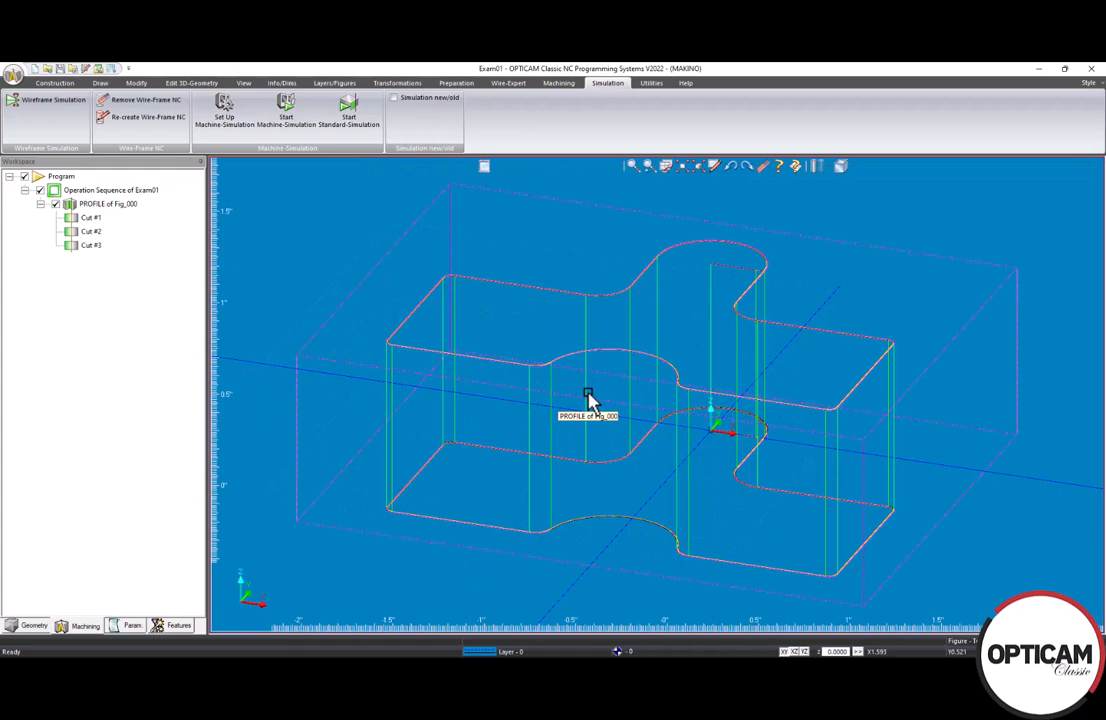
Switch to the XY view and examine the offset paths of the three cuts at the T-shape's corner radius.
middle_click_drag(588, 398, 620, 425)
left_click(843, 166)
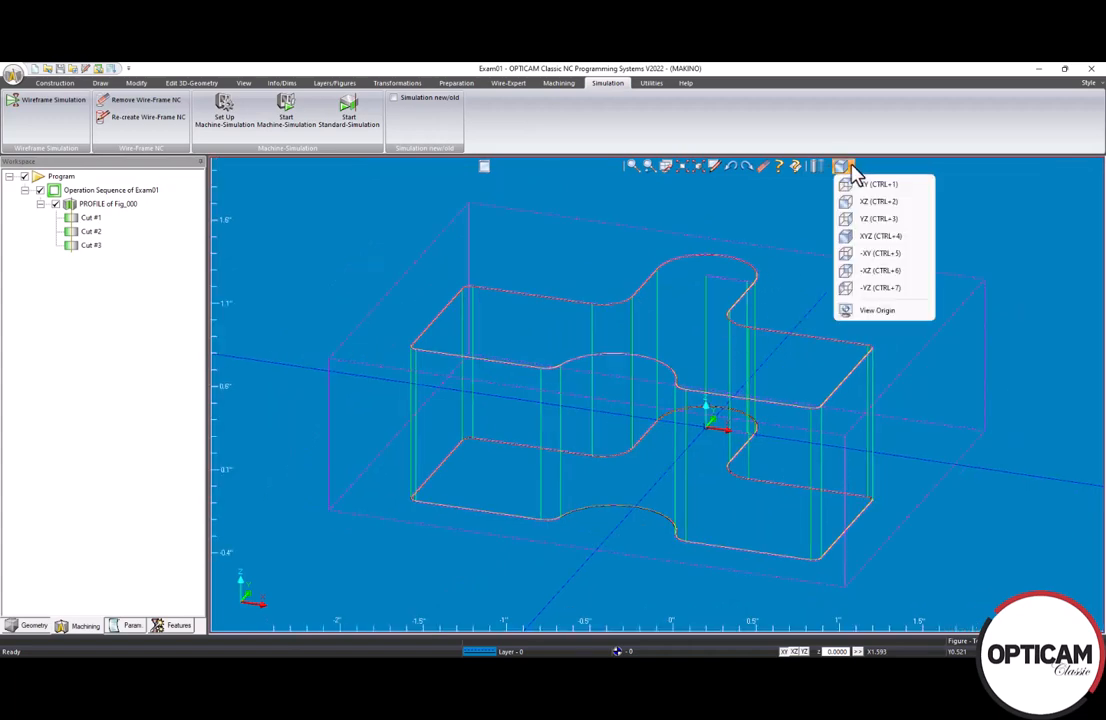
left_click(870, 186)
scroll(490, 398, "up", 5)
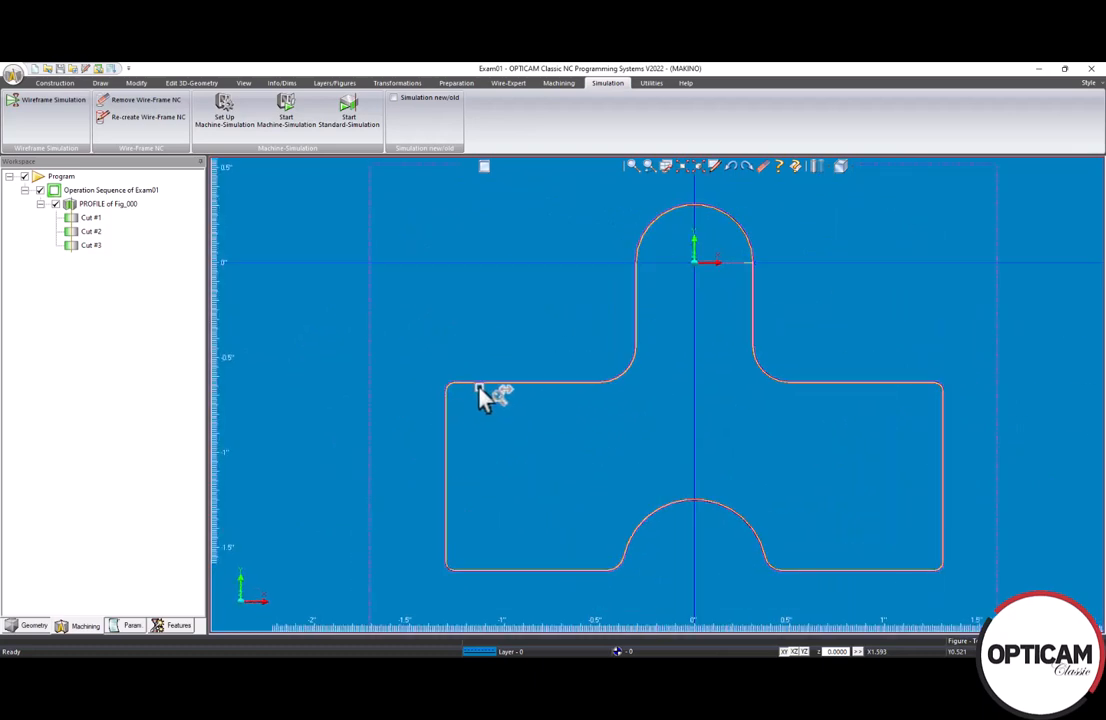
scroll(522, 402, "up", 10)
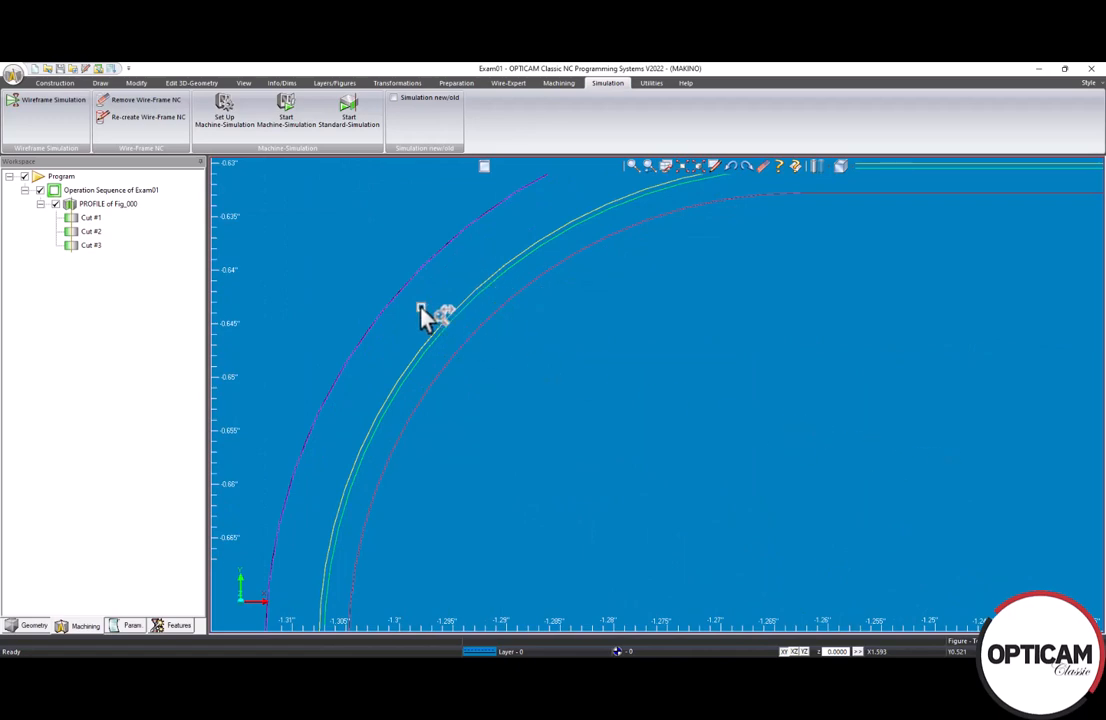
scroll(1027, 454, "down", 10)
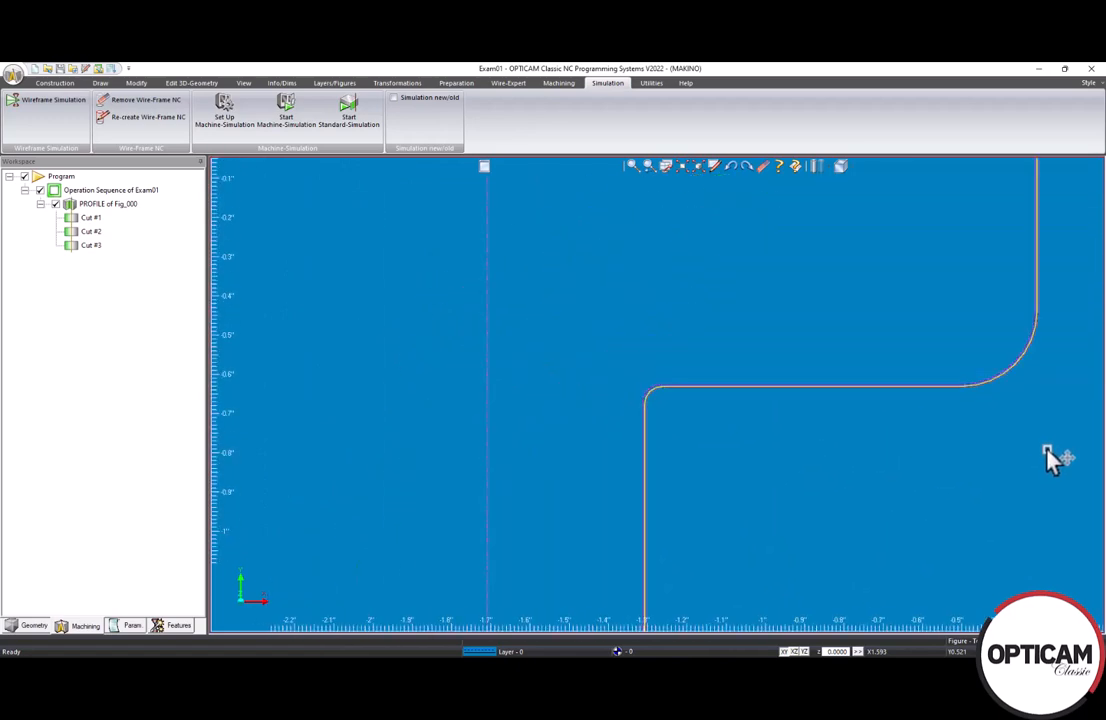
scroll(1048, 457, "down", 5)
scroll(933, 437, "up", 3)
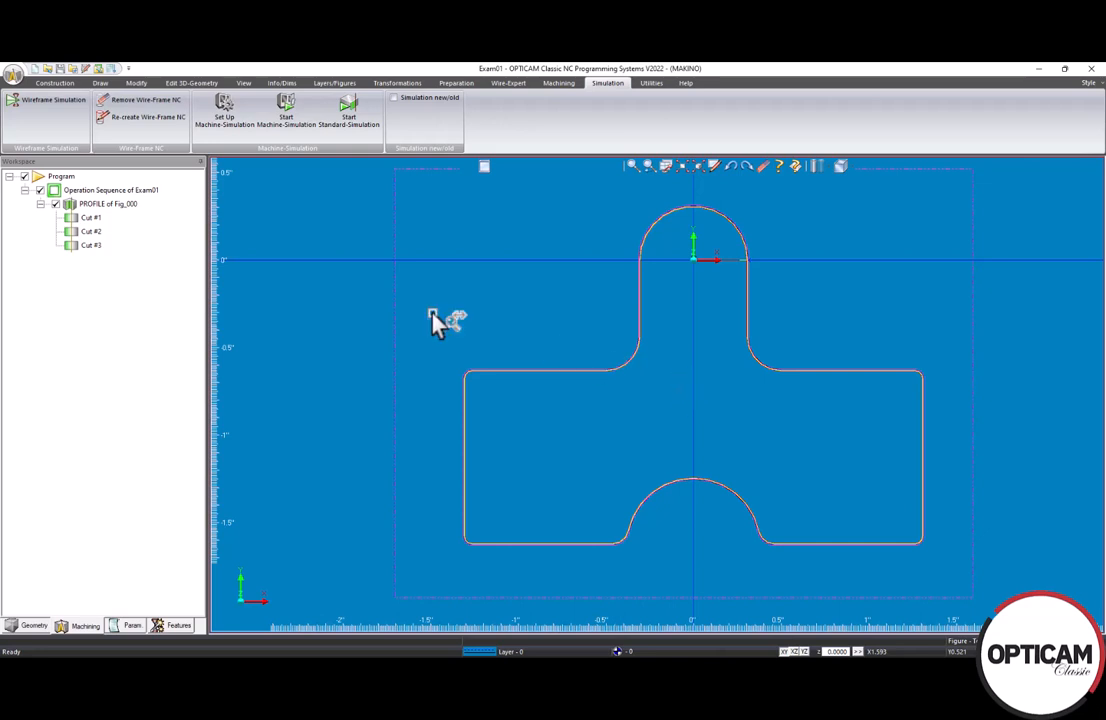
Review the cut control and tagging settings in the cutting setup of the Fig_000 standard profile, and accept them.
double_click(106, 206)
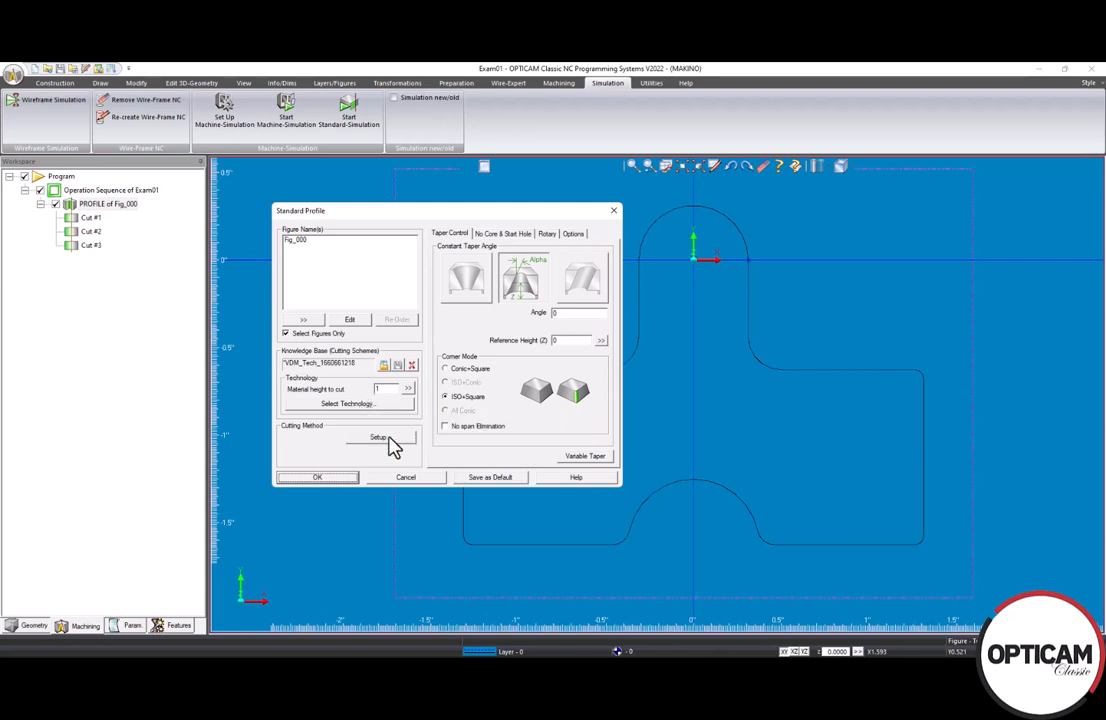
left_click(402, 436)
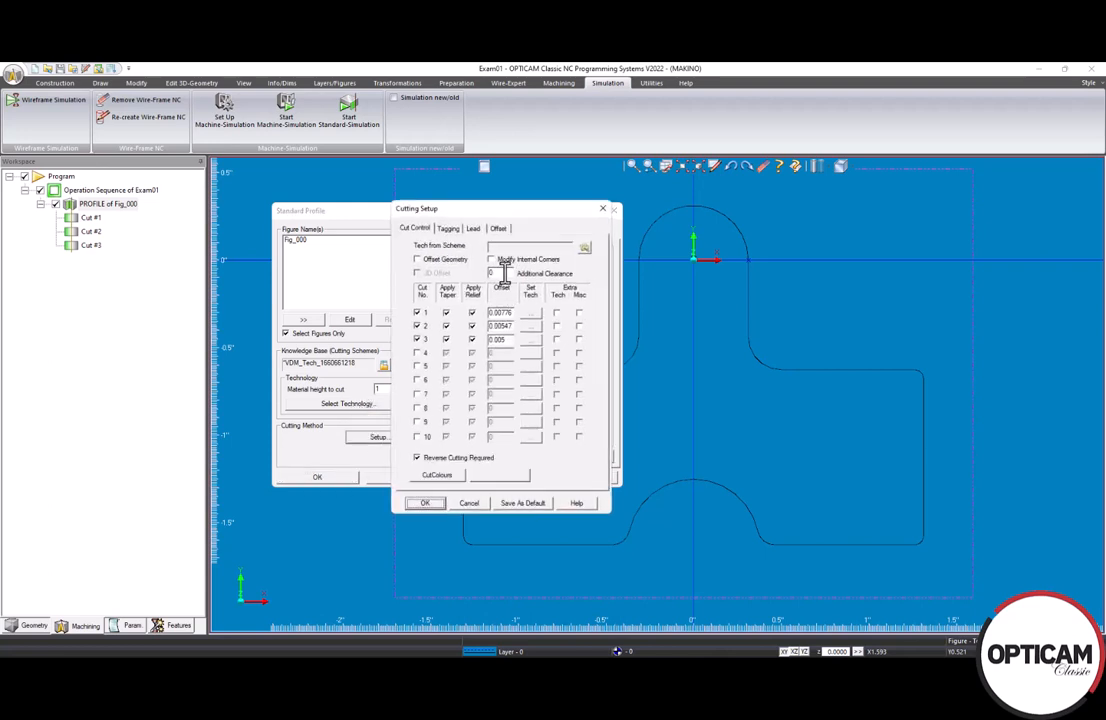
left_click(448, 228)
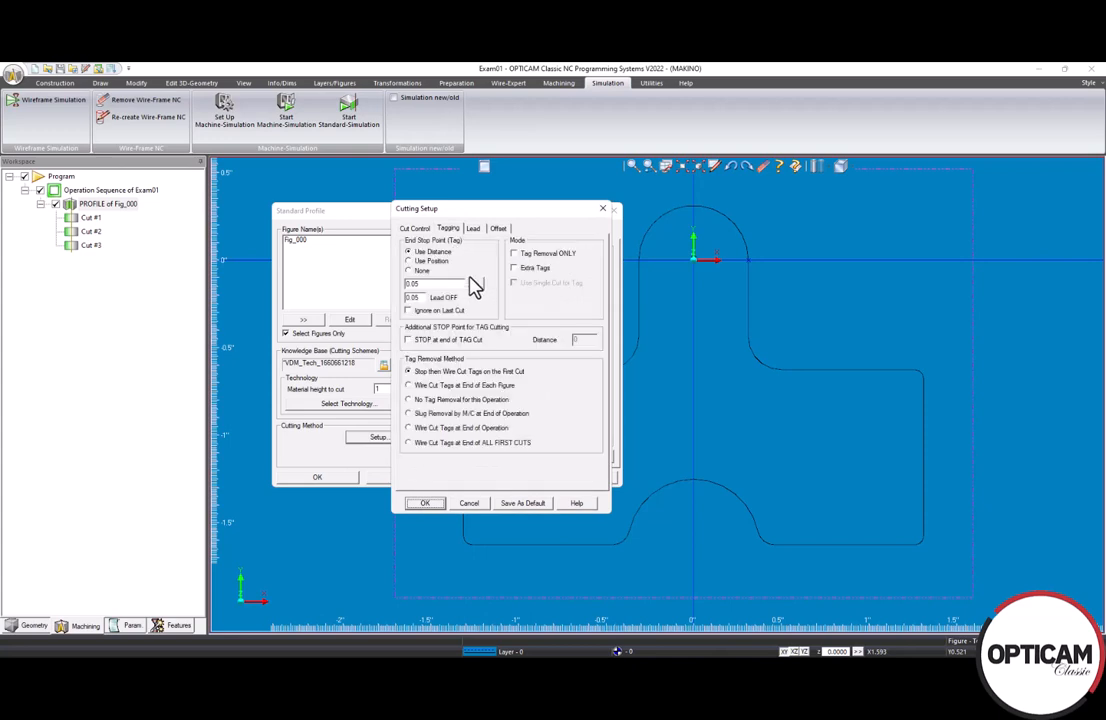
left_click(425, 504)
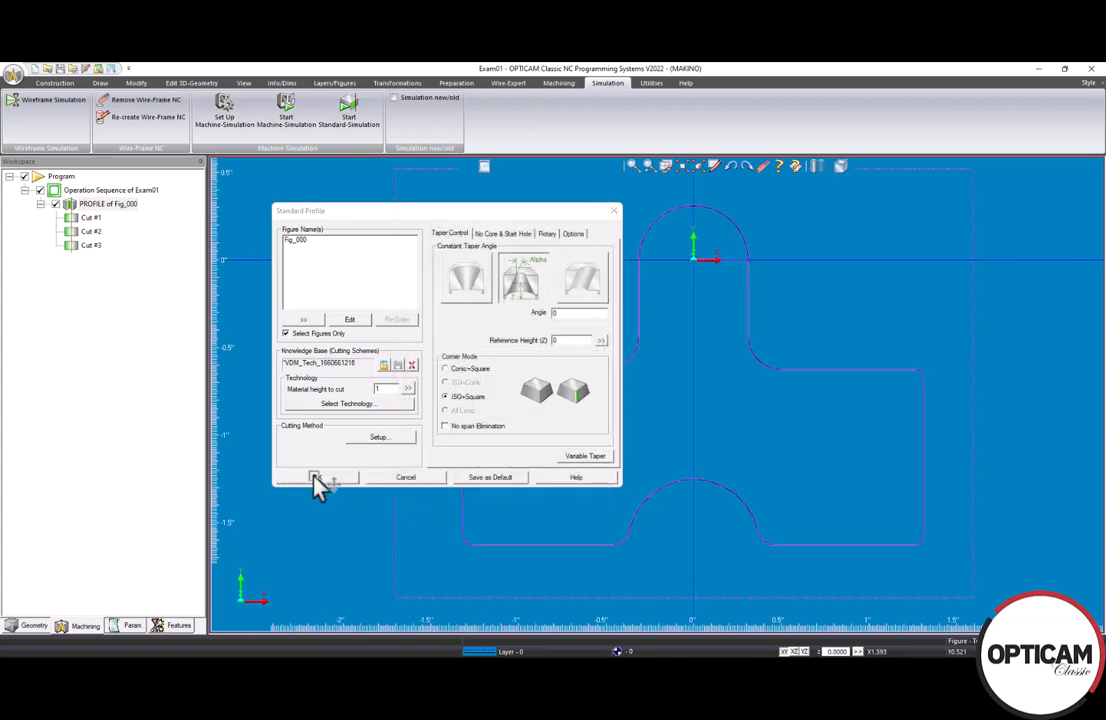
left_click(316, 479)
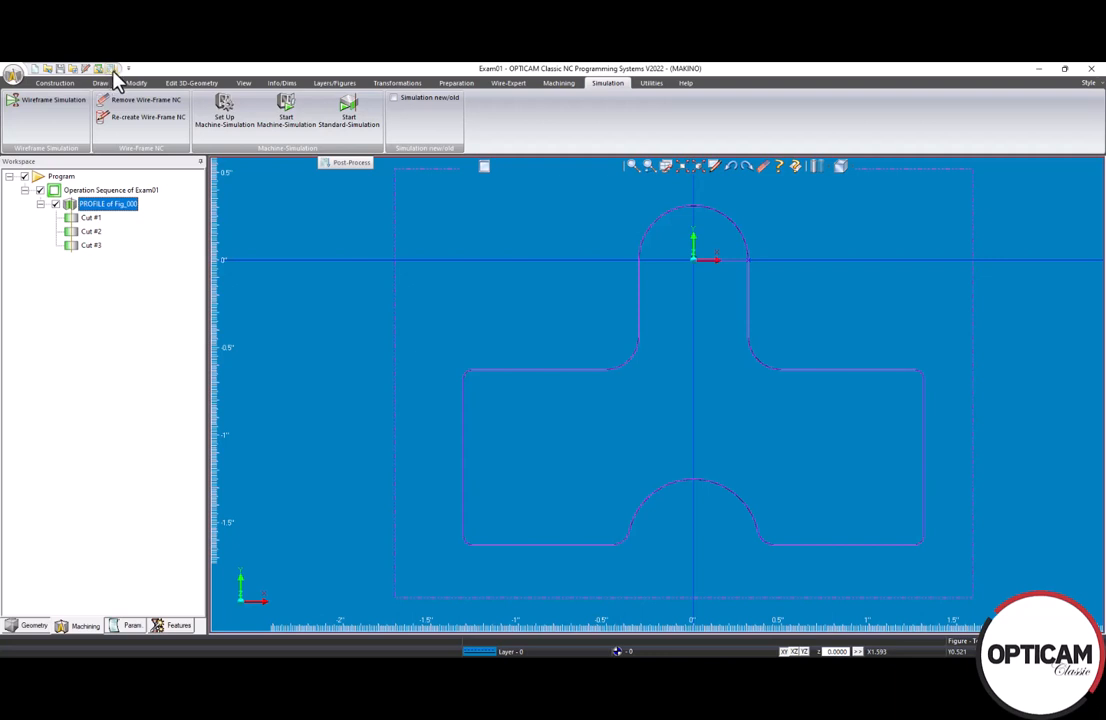
Post-process the Exam01 operation sequence to generate its NC code.
left_click(13, 76)
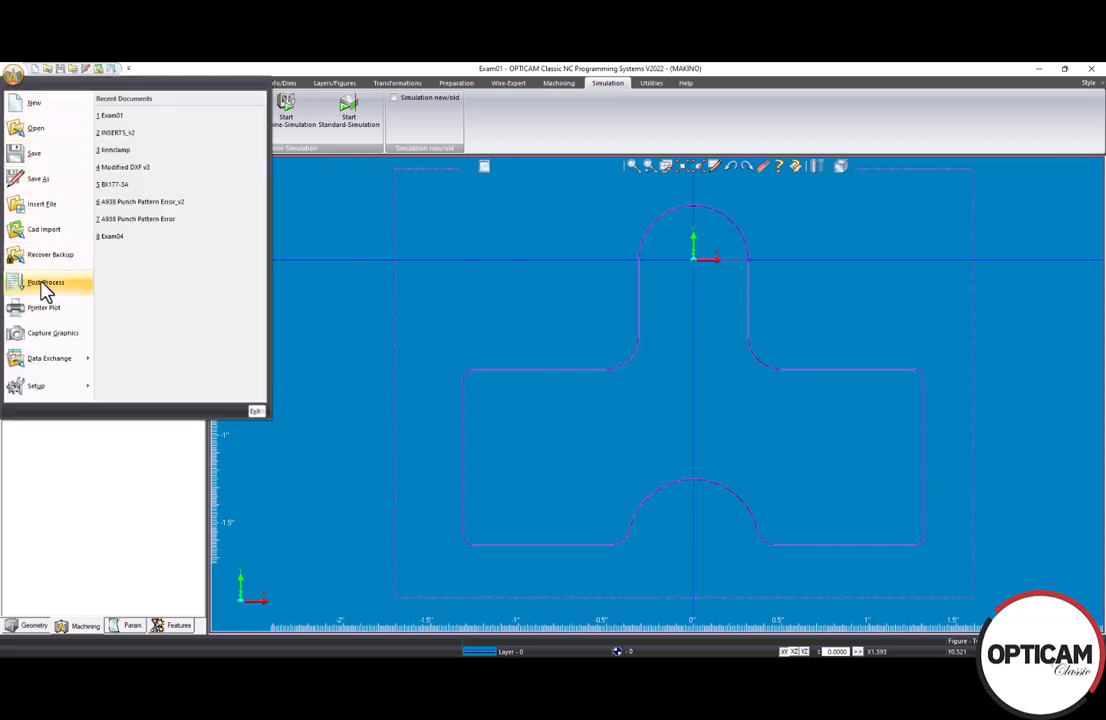
left_click(340, 228)
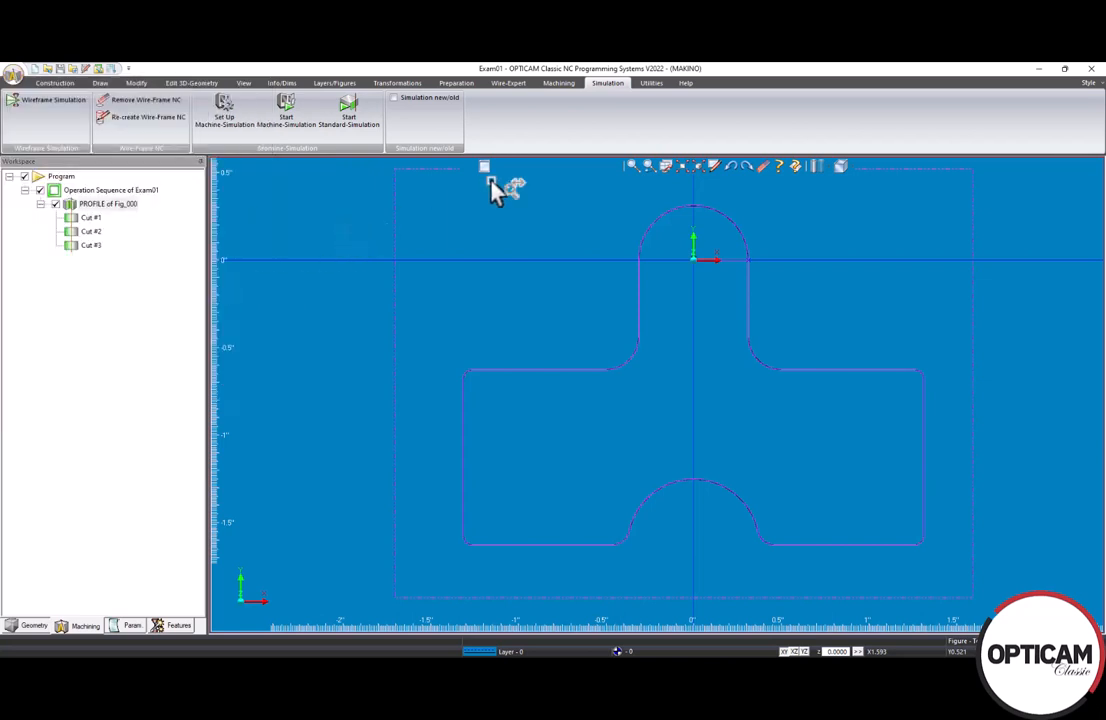
left_click(654, 85)
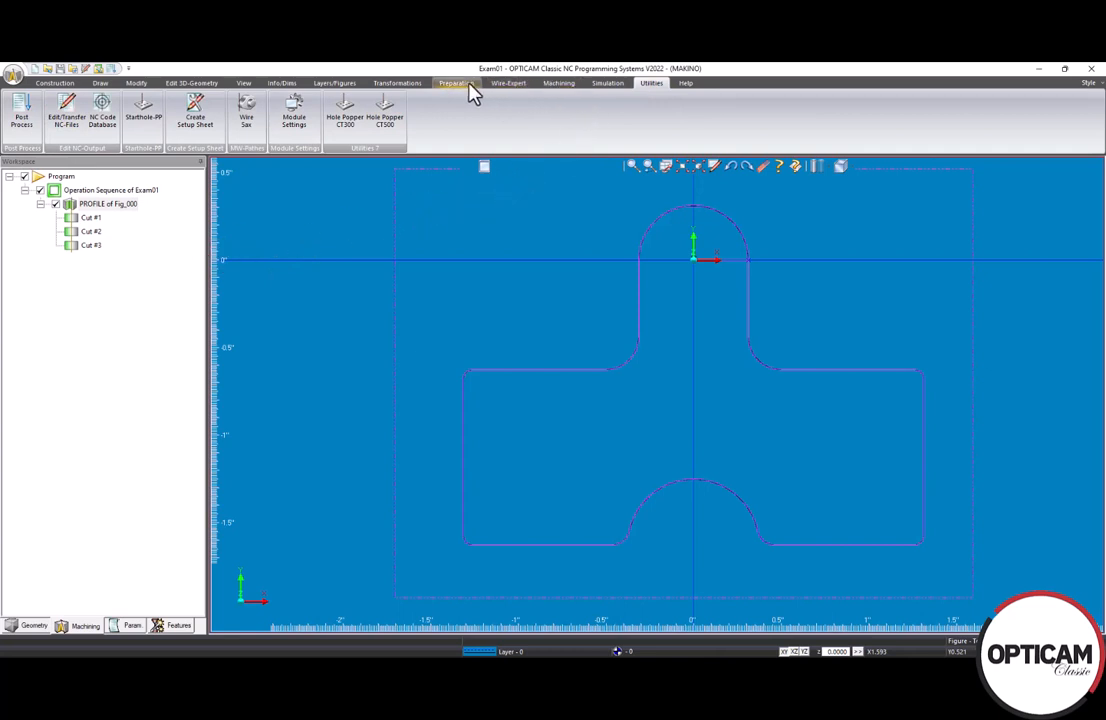
left_click(112, 70)
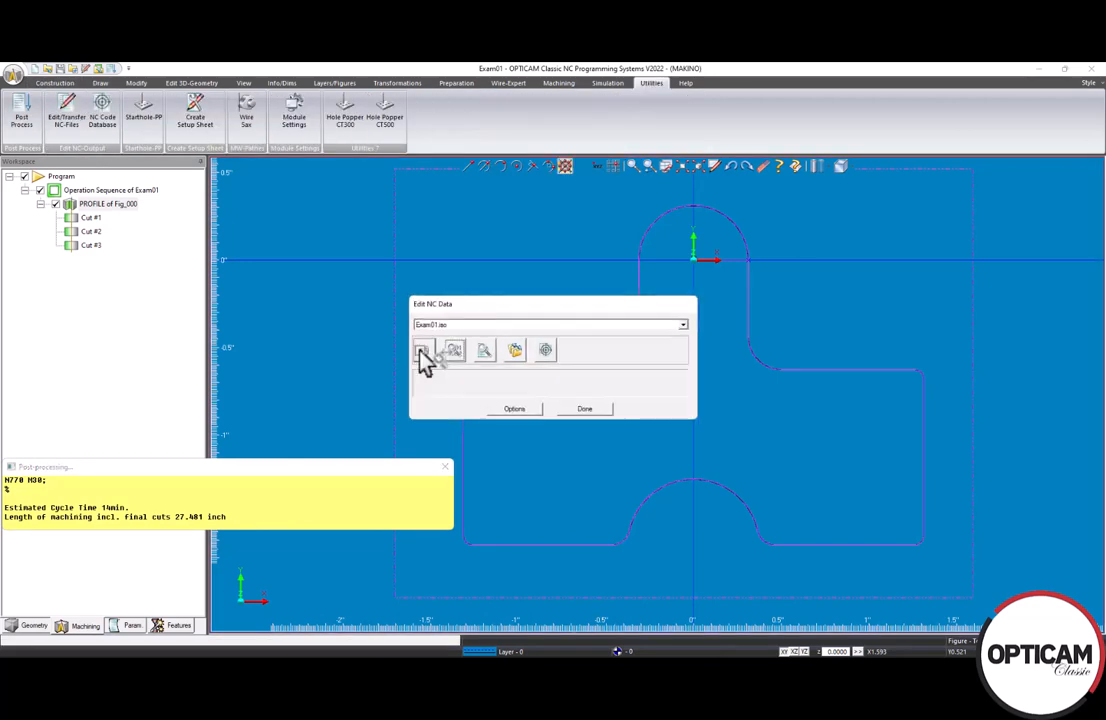
Choose Exam01.iso as the NC file and check the destination and editor settings in the NC data options.
left_click(683, 327)
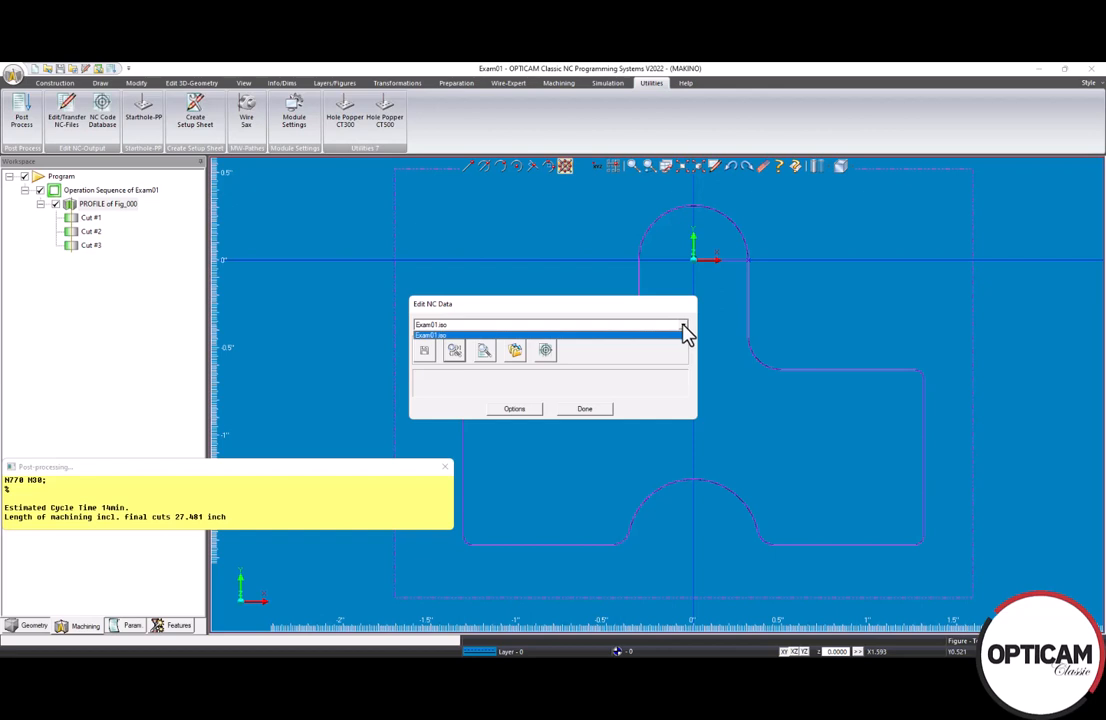
left_click(684, 334)
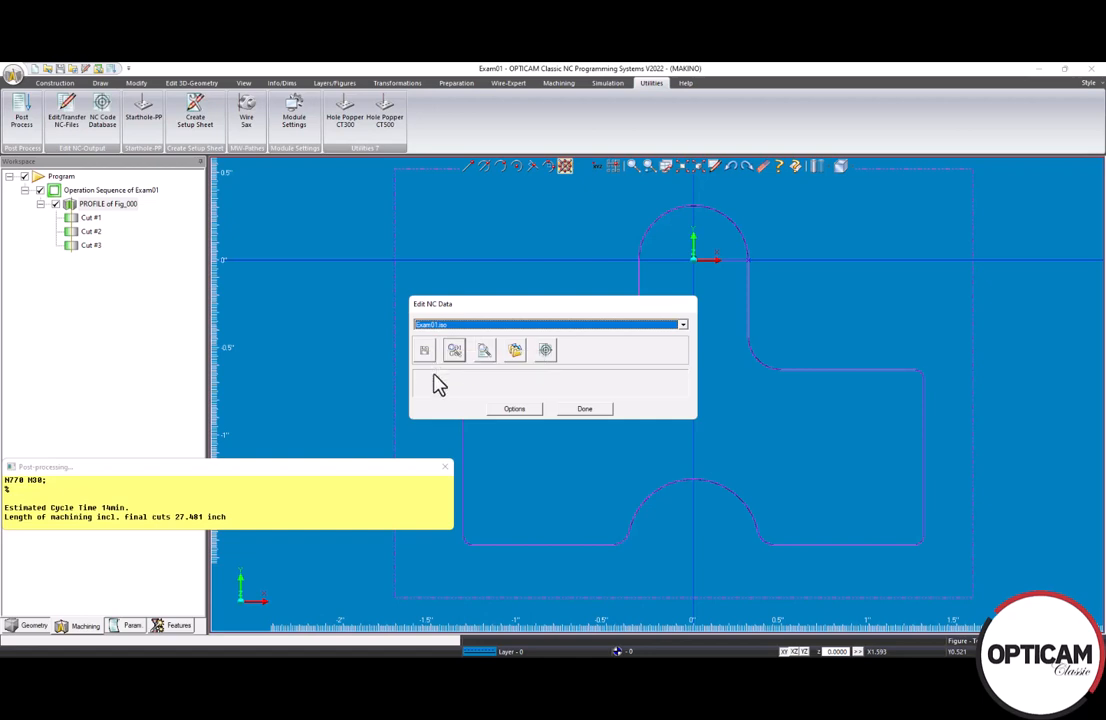
left_click(510, 410)
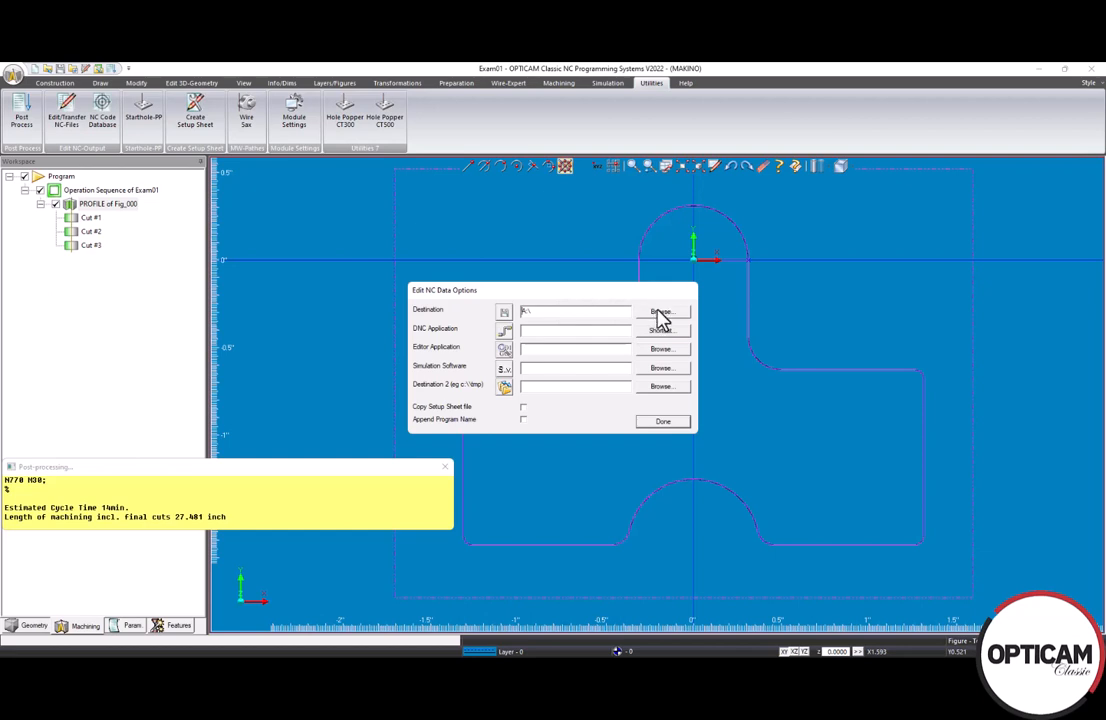
left_click(665, 422)
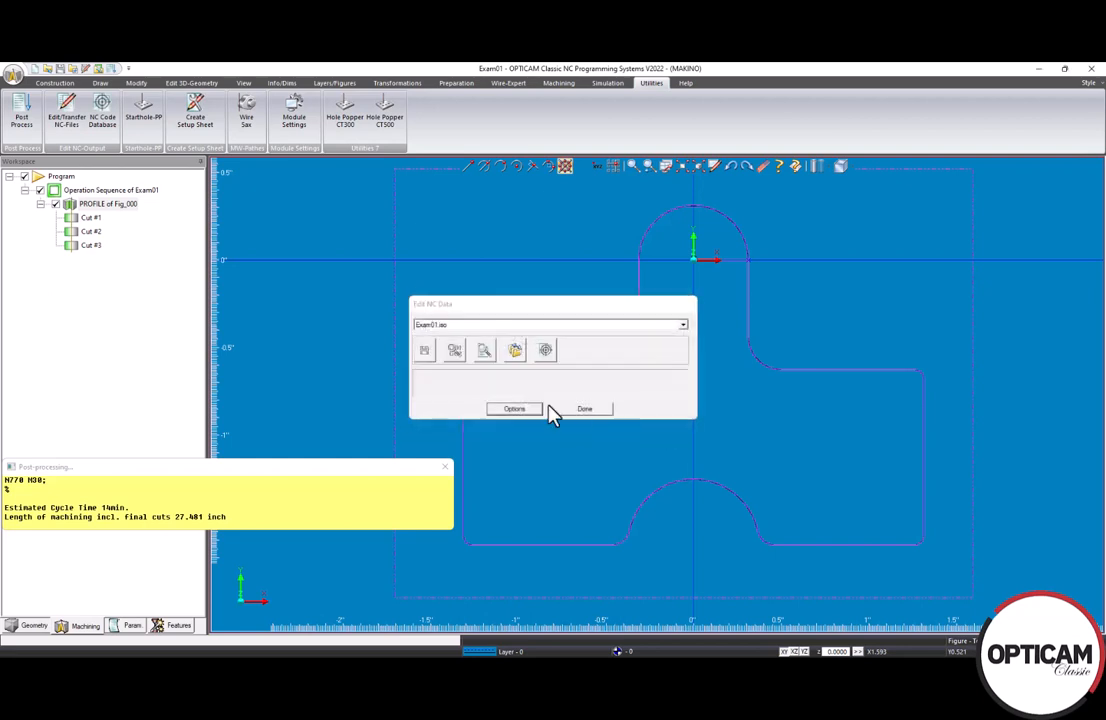
Open Exam01.iso in Notepad and examine the offset variables in lines N20 to N40 and the offset and technology codes in N140.
left_click(456, 352)
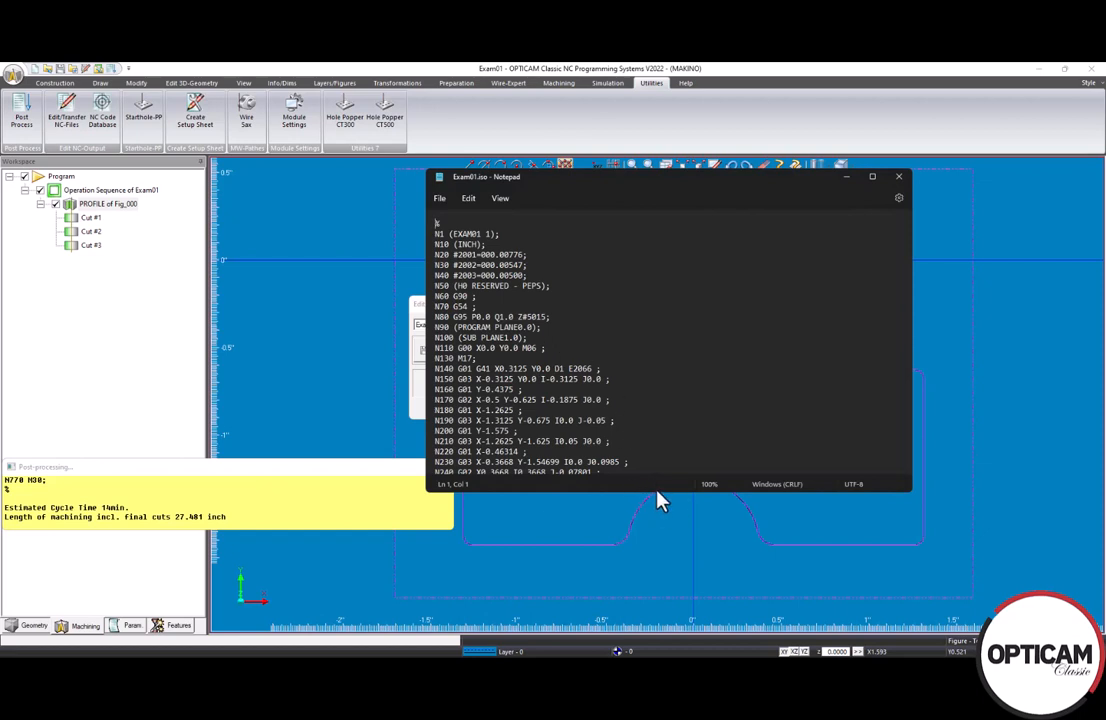
left_click_drag(647, 491, 647, 580)
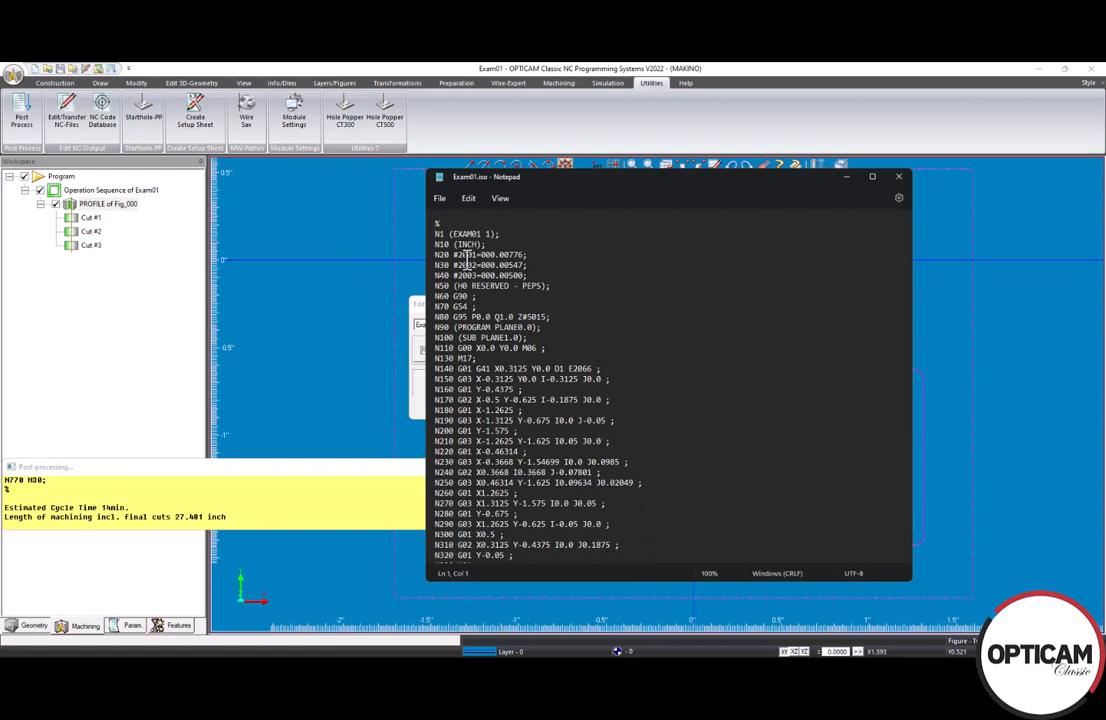
left_click_drag(453, 254, 528, 274)
left_click(594, 305)
left_click_drag(553, 368, 598, 368)
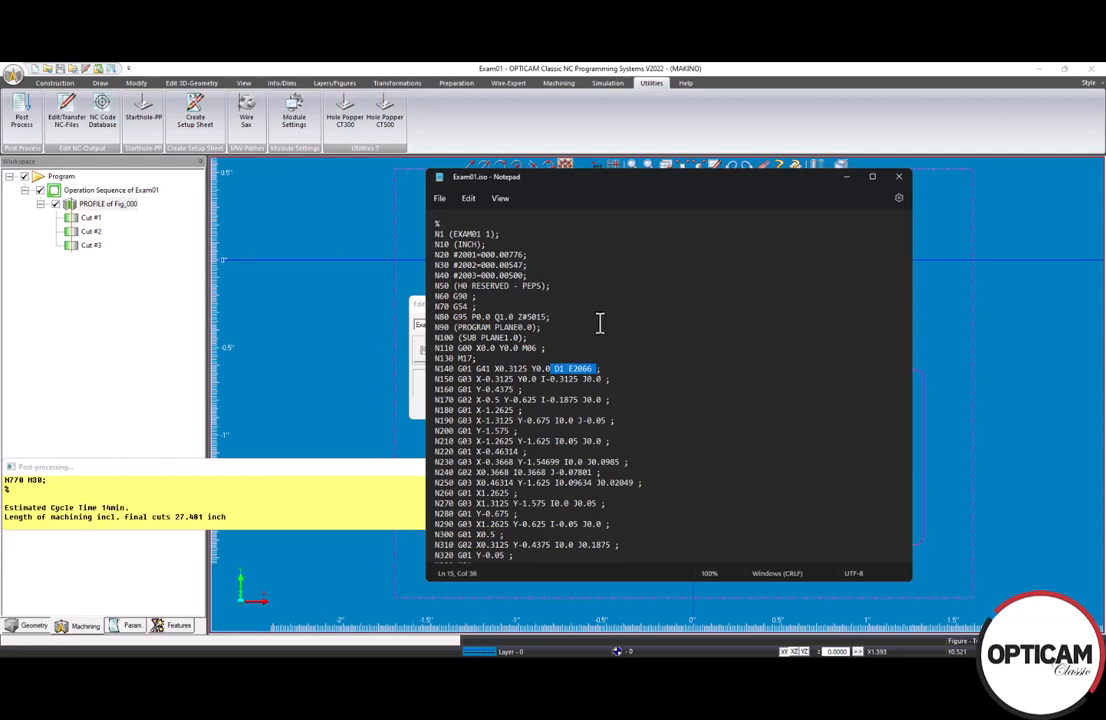
Read through the NC code of all three cuts, and close the file and the NC data editing dialog.
scroll(657, 400, "down", 4)
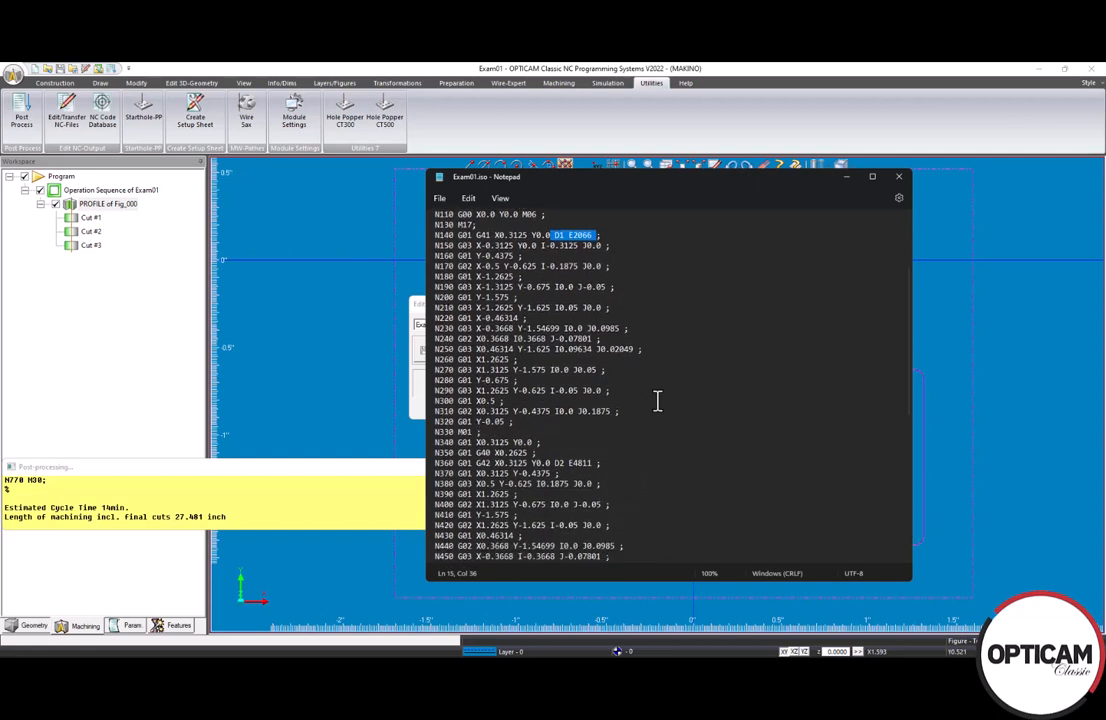
scroll(657, 400, "down", 6)
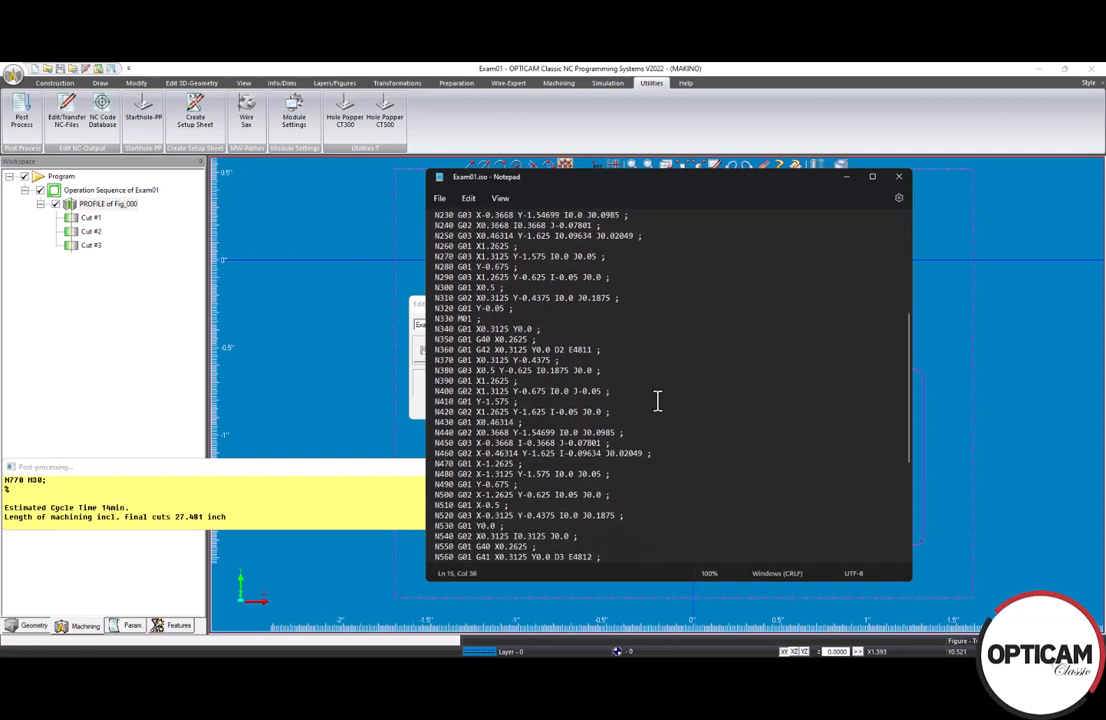
scroll(657, 400, "down", 5)
scroll(657, 400, "up", 16)
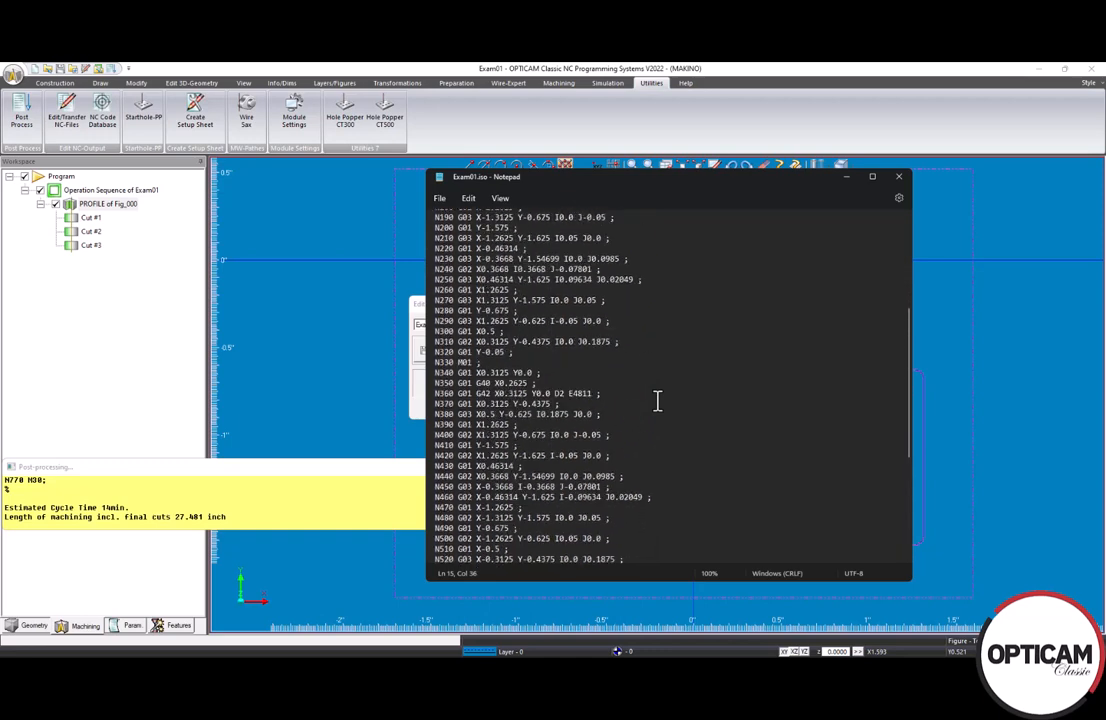
scroll(657, 400, "down", 3)
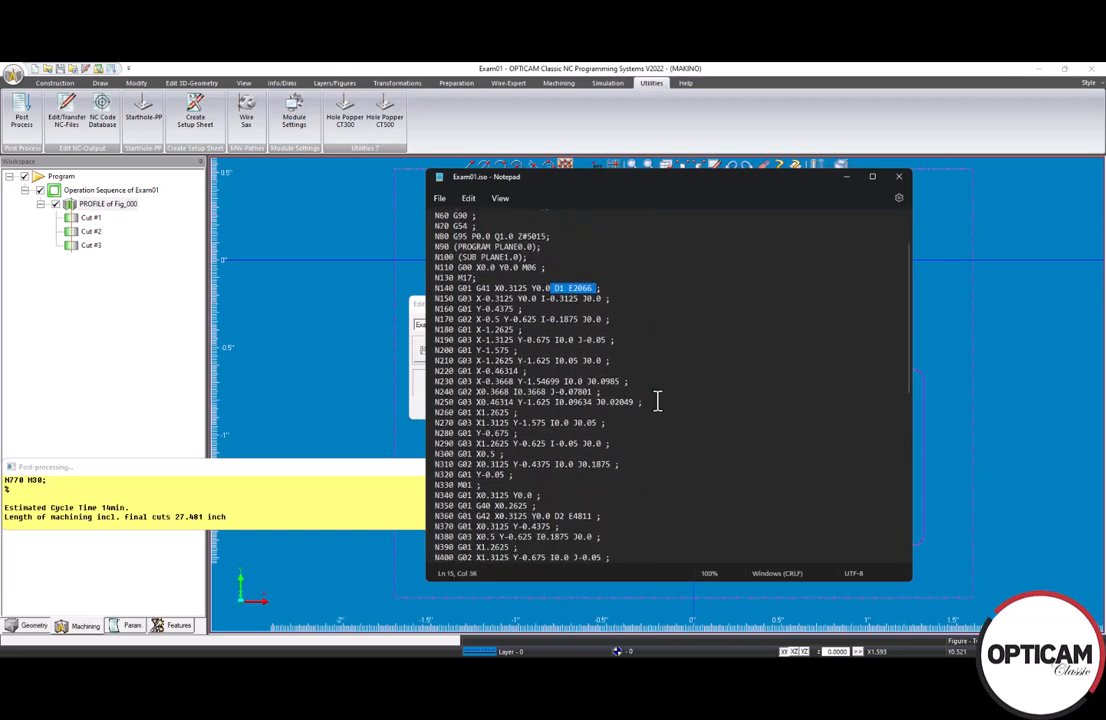
scroll(657, 400, "up", 3)
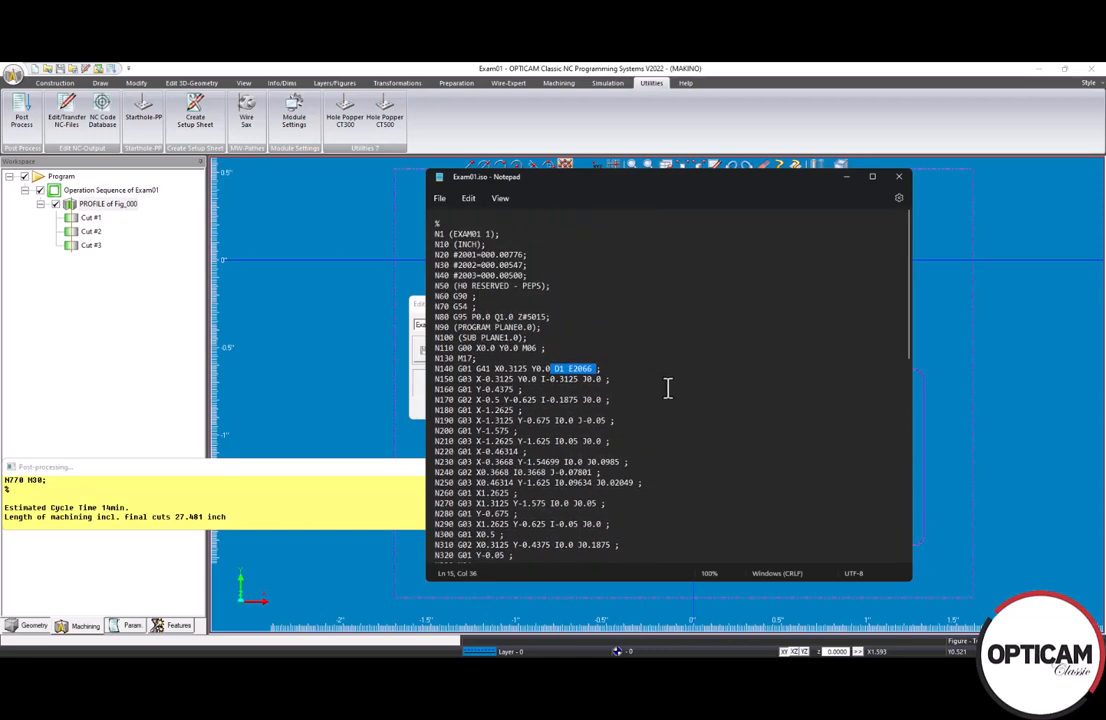
left_click(898, 176)
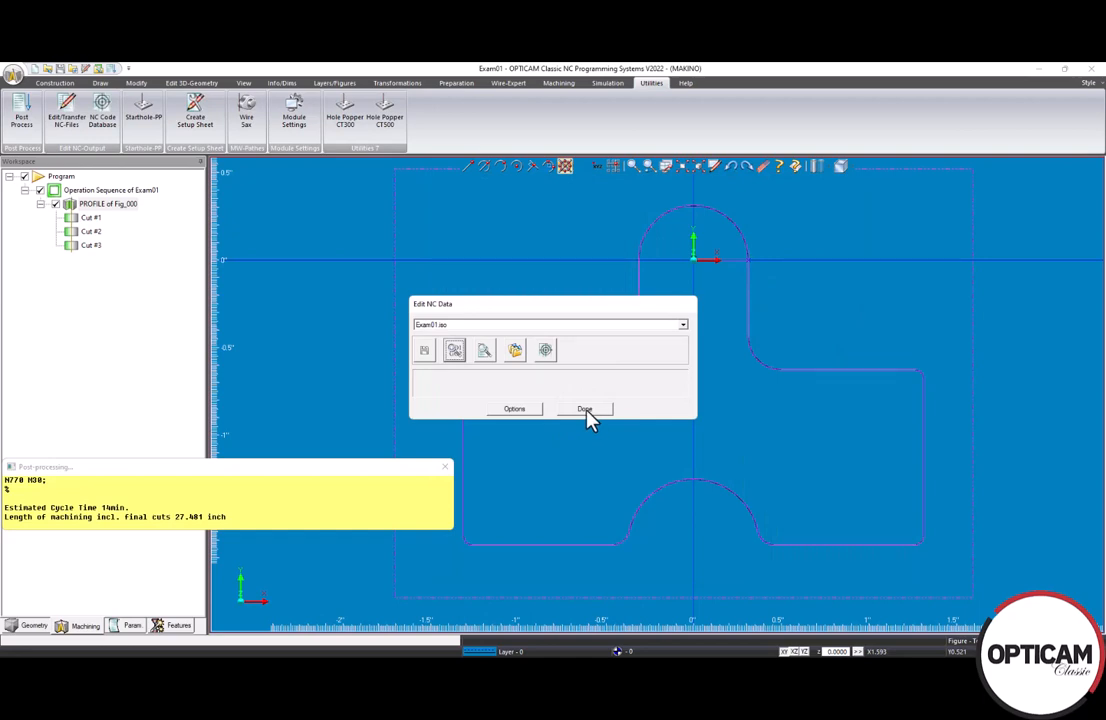
left_click(587, 412)
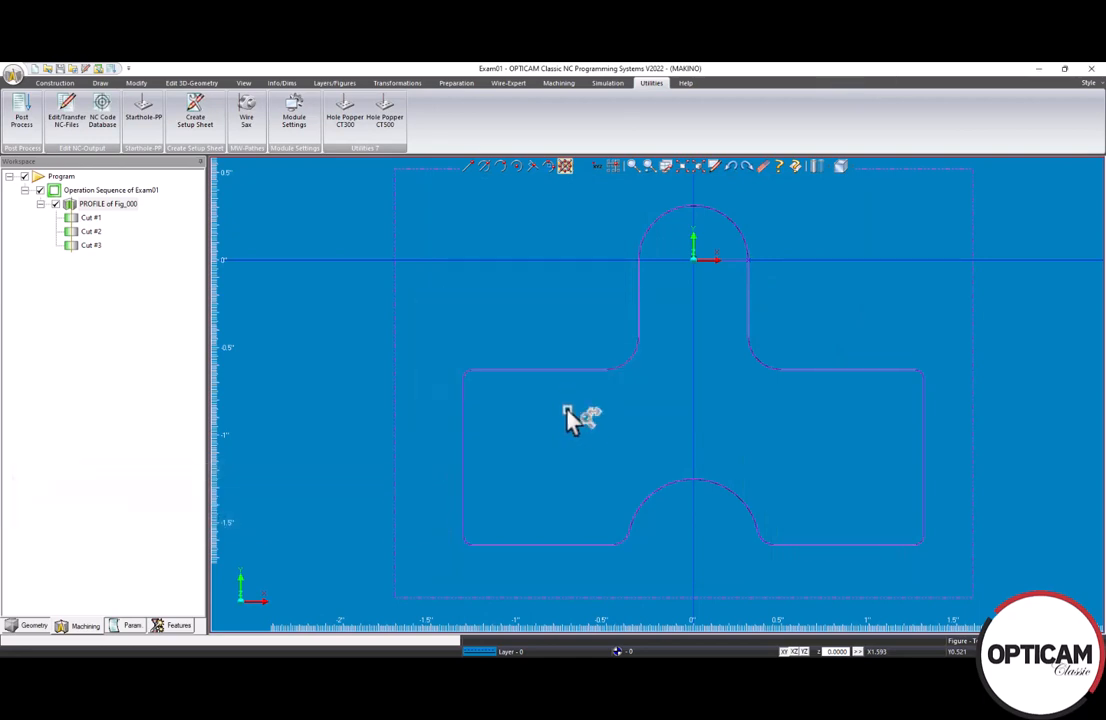